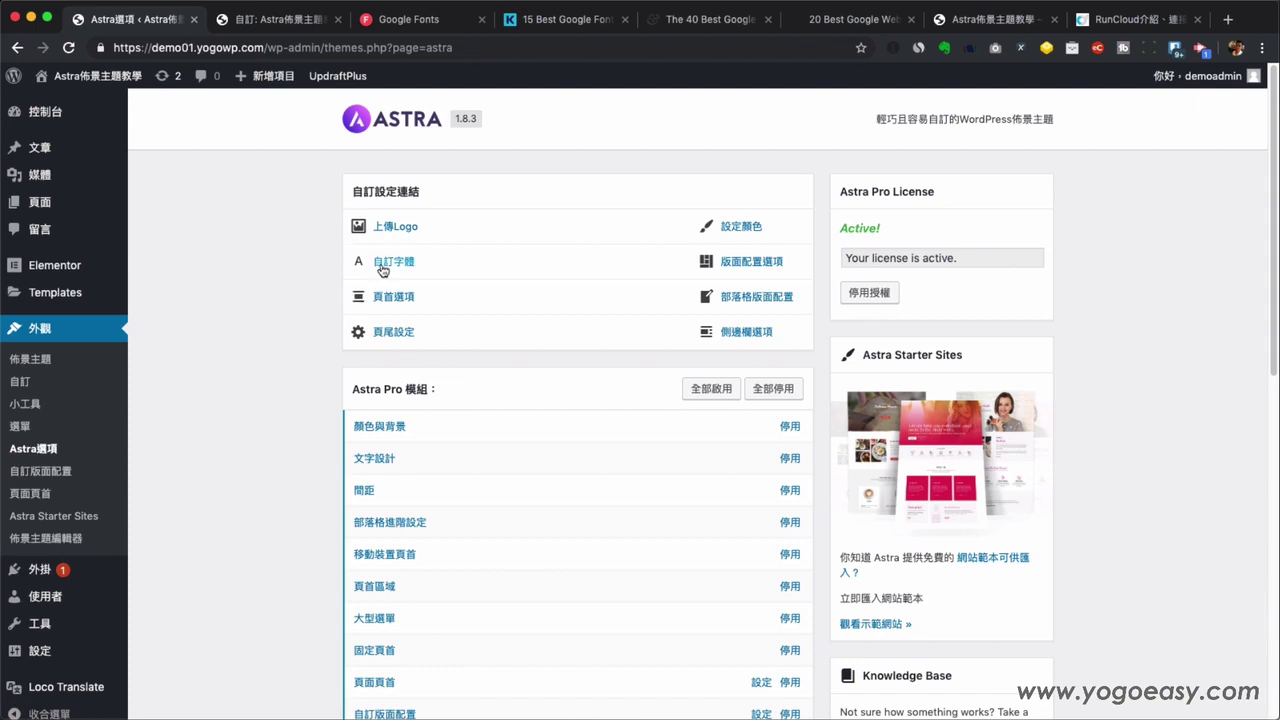
Switch to the theme customizer and view the site identity (網站識別) settings within the header layout.
click(273, 25)
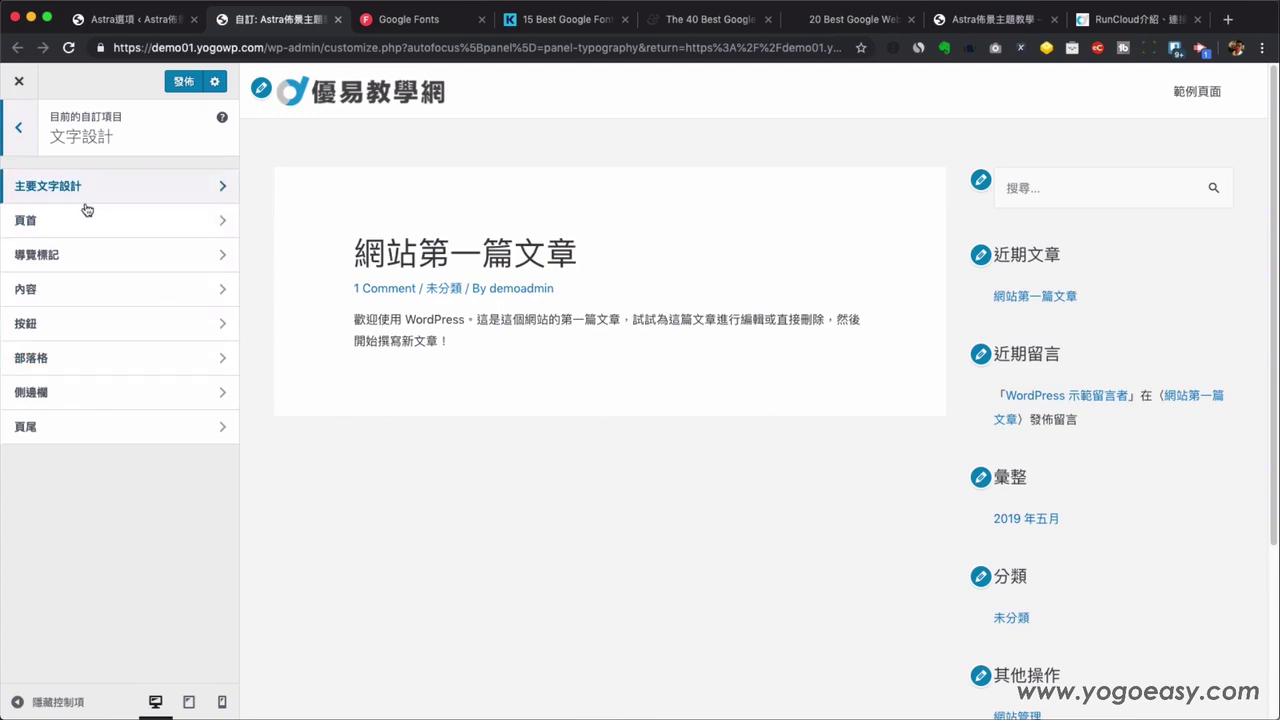
click(18, 133)
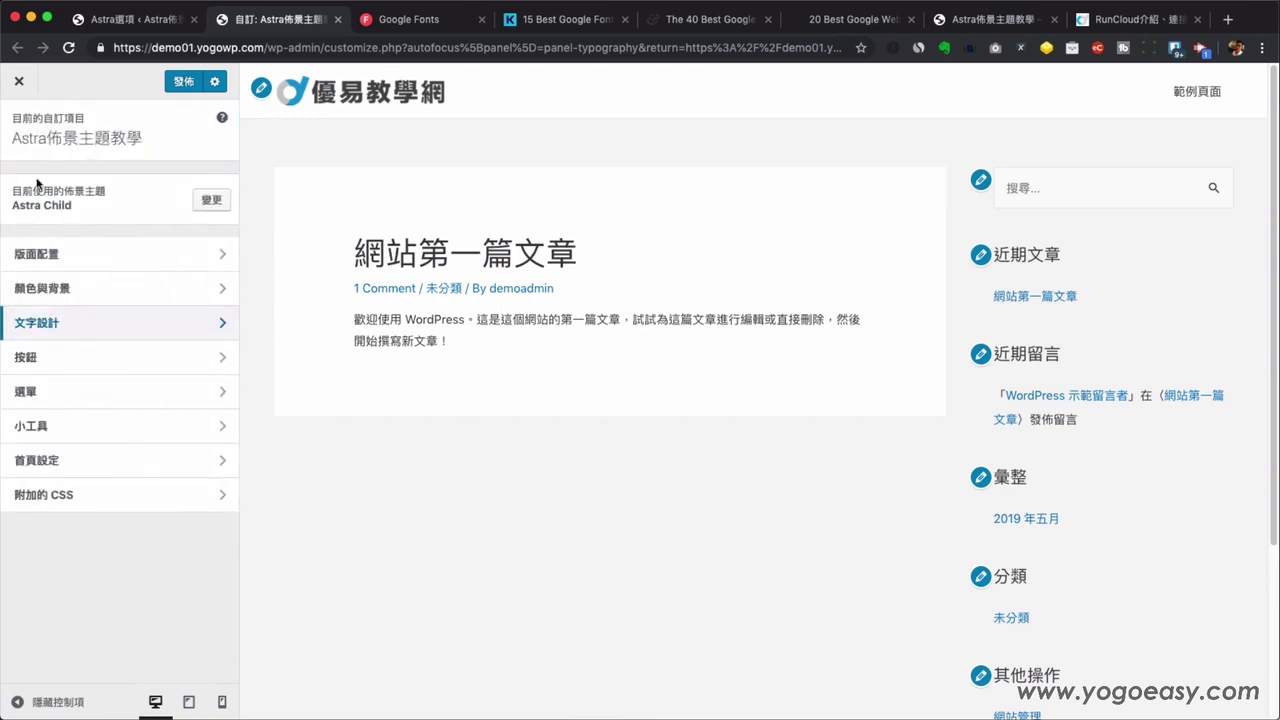
click(45, 252)
click(50, 192)
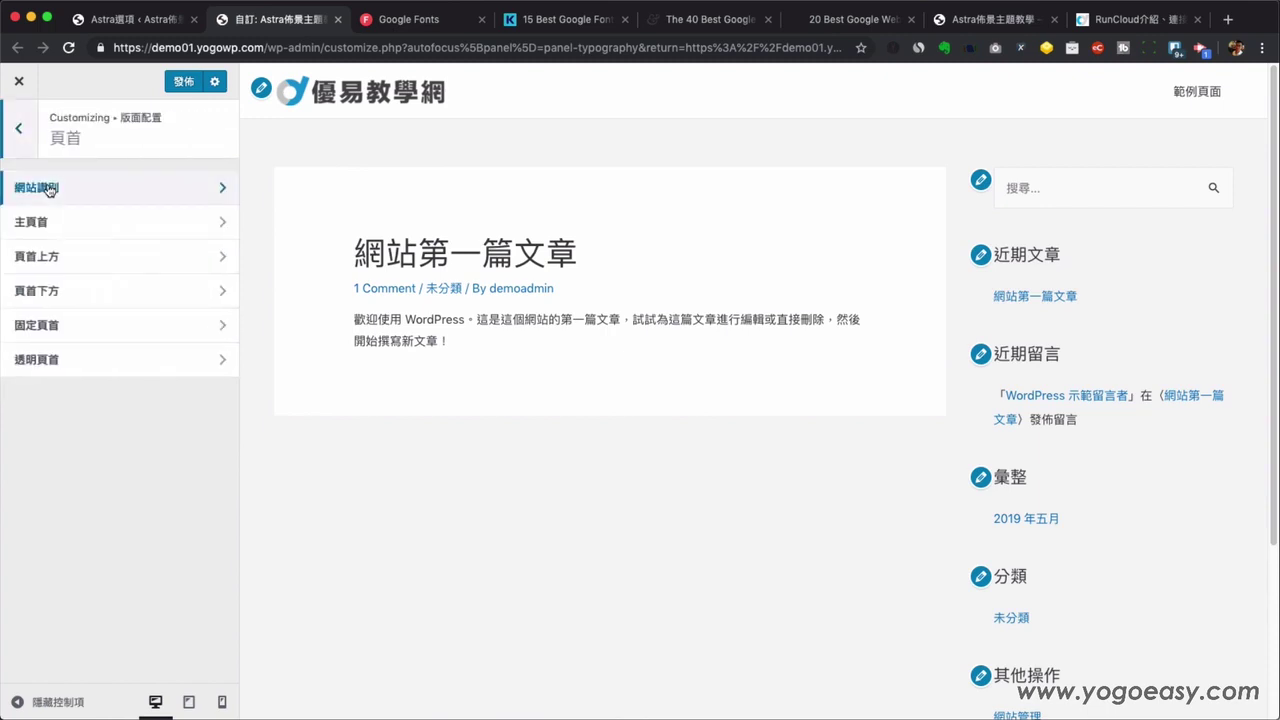
click(47, 189)
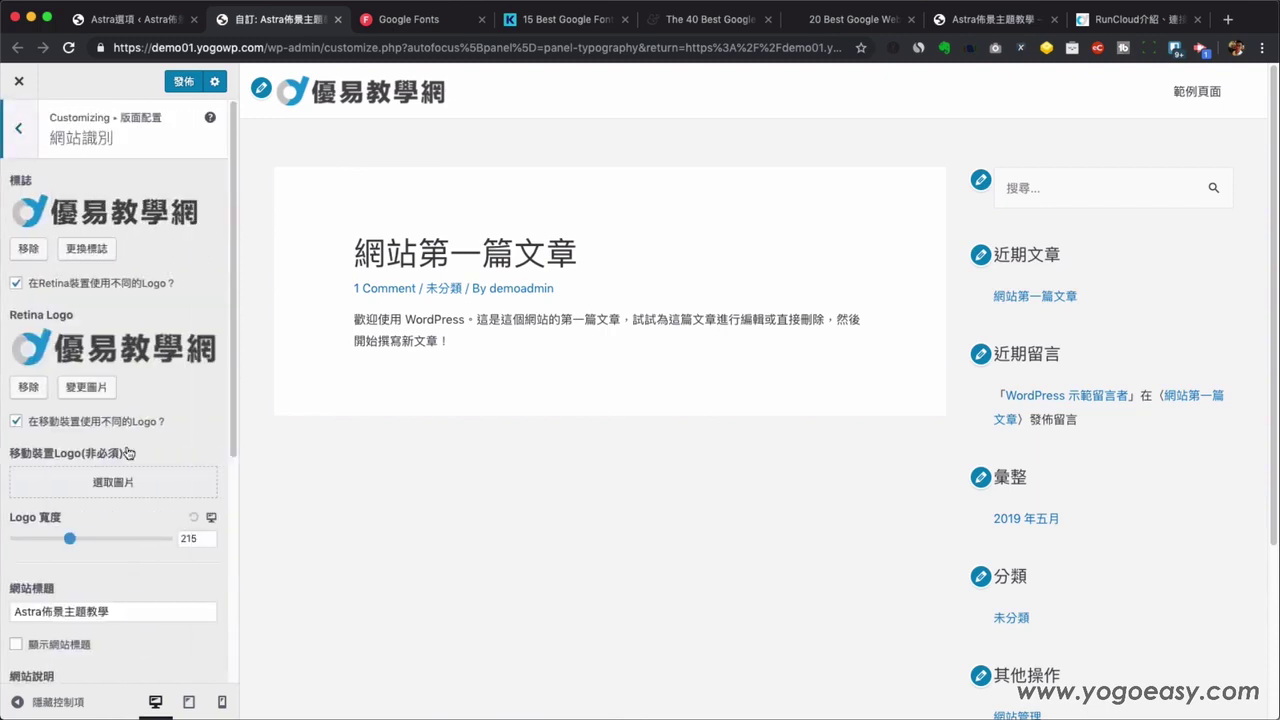
Examine the blog typography settings under 文字設計, first for single posts (文章內頁) and also for 部落格/彙整頁.
click(18, 133)
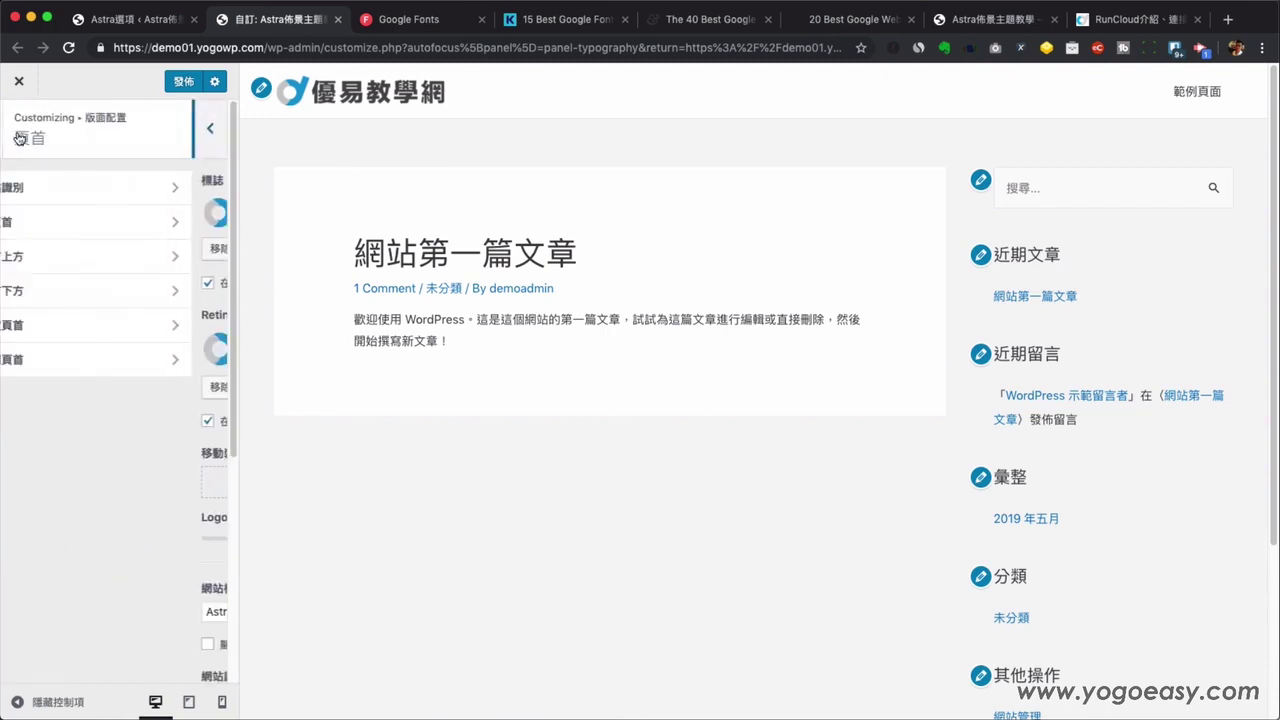
click(18, 135)
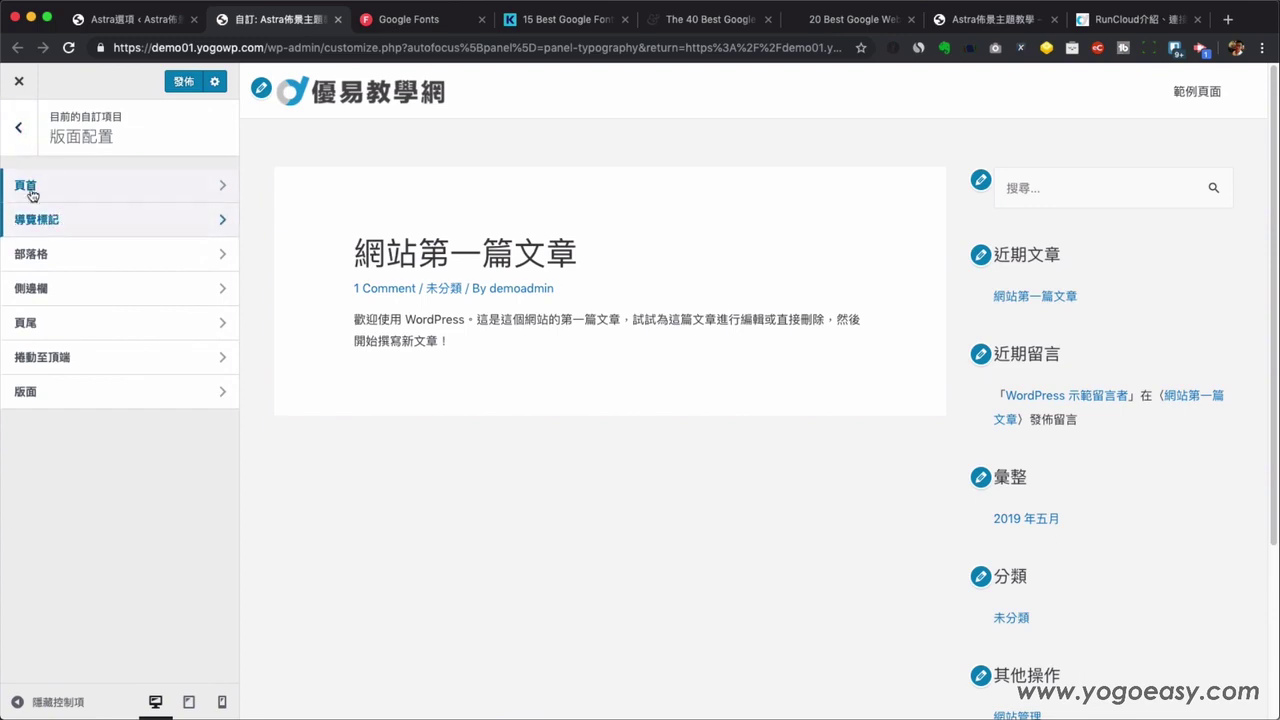
click(18, 137)
click(47, 324)
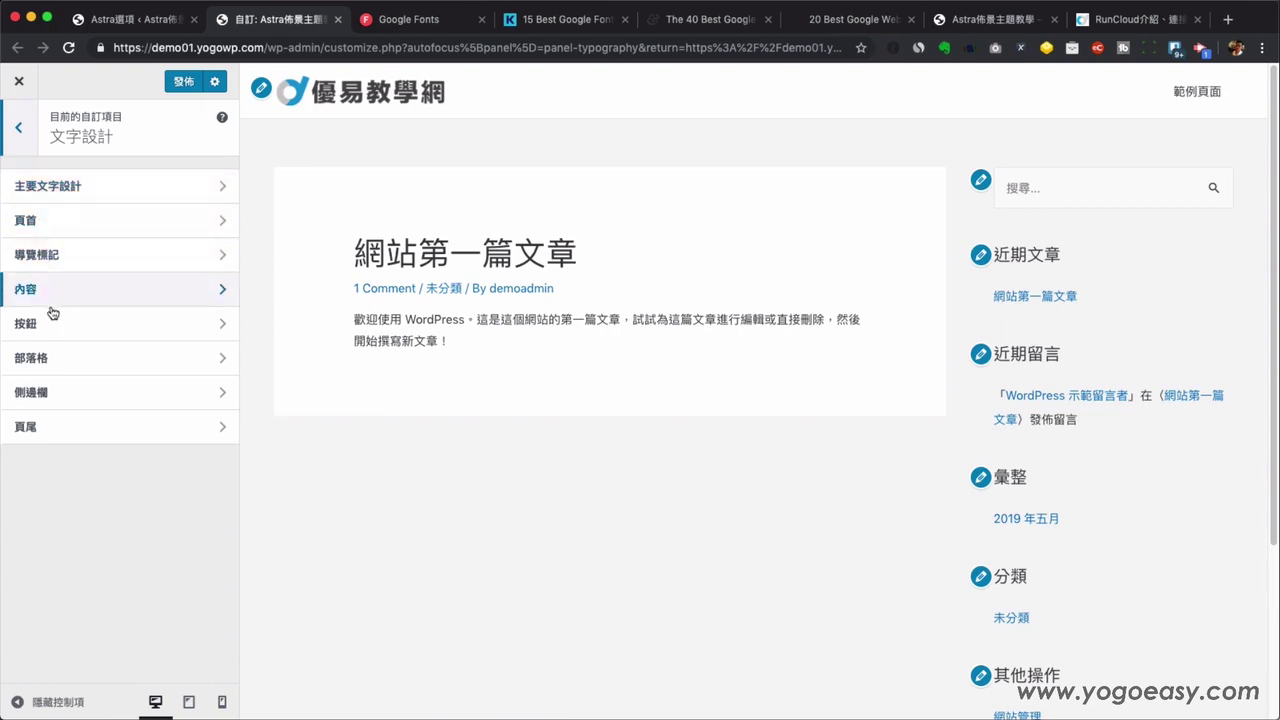
click(54, 370)
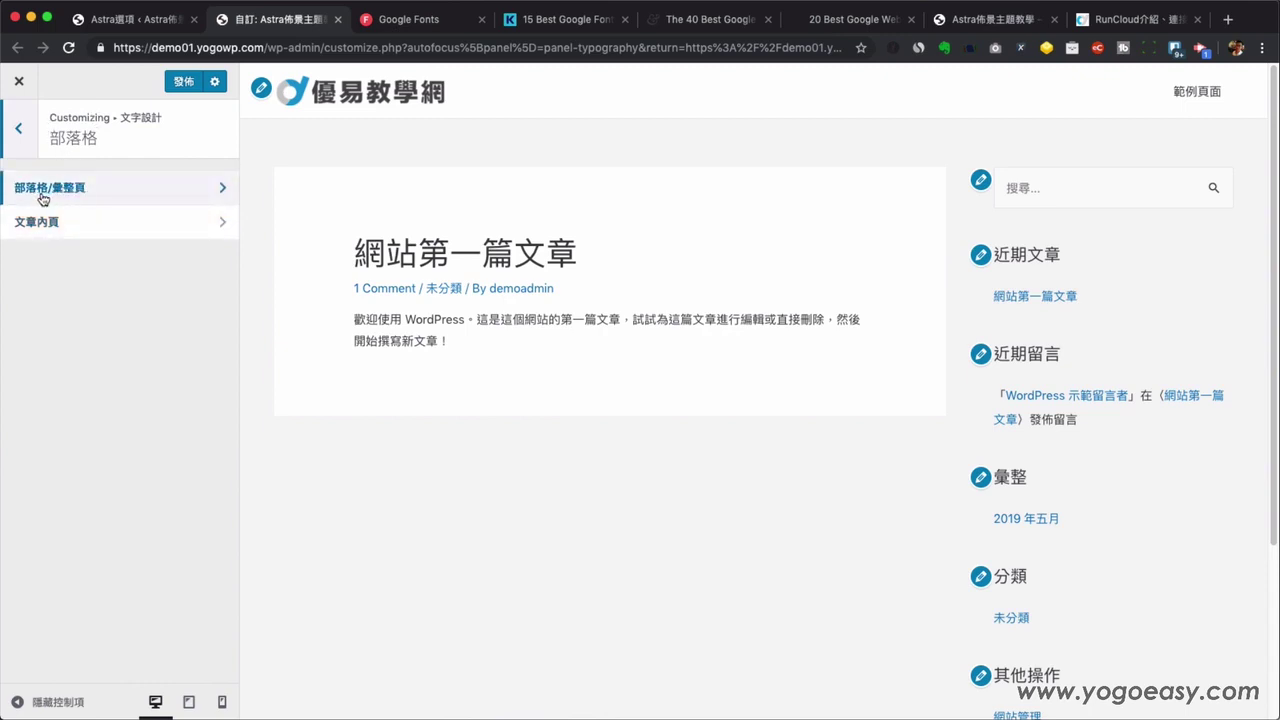
click(50, 224)
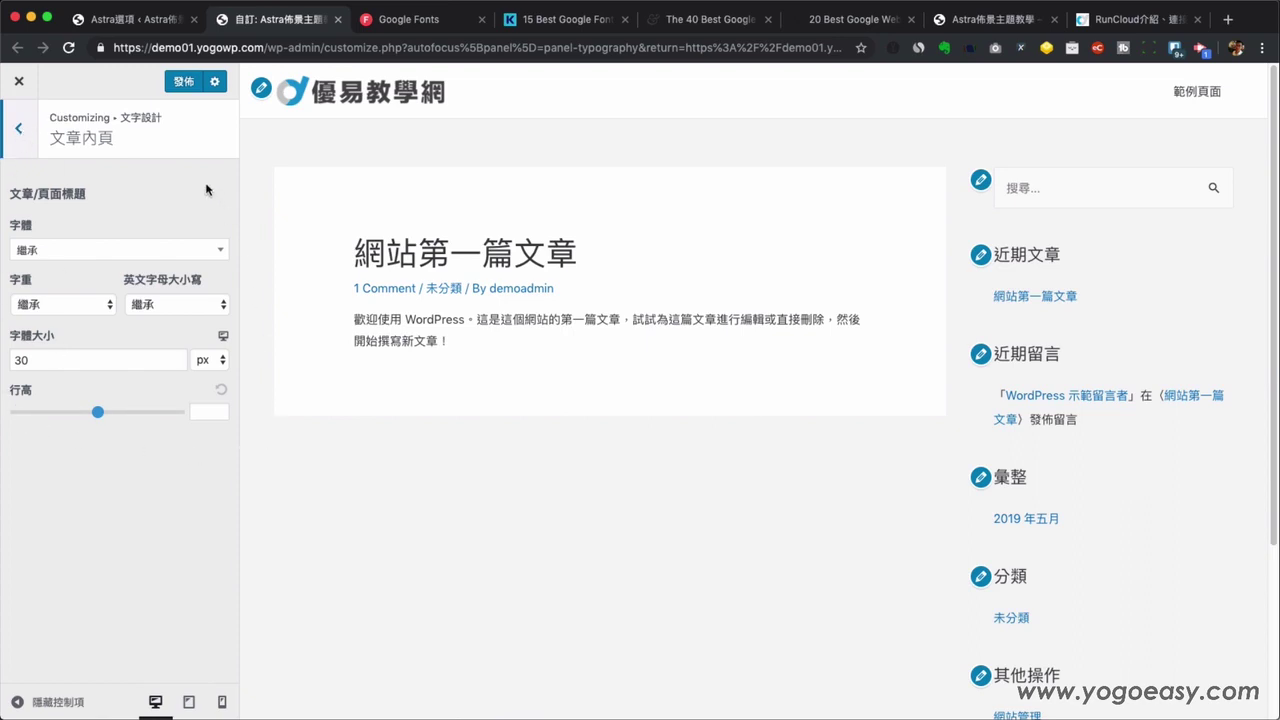
click(19, 131)
click(58, 200)
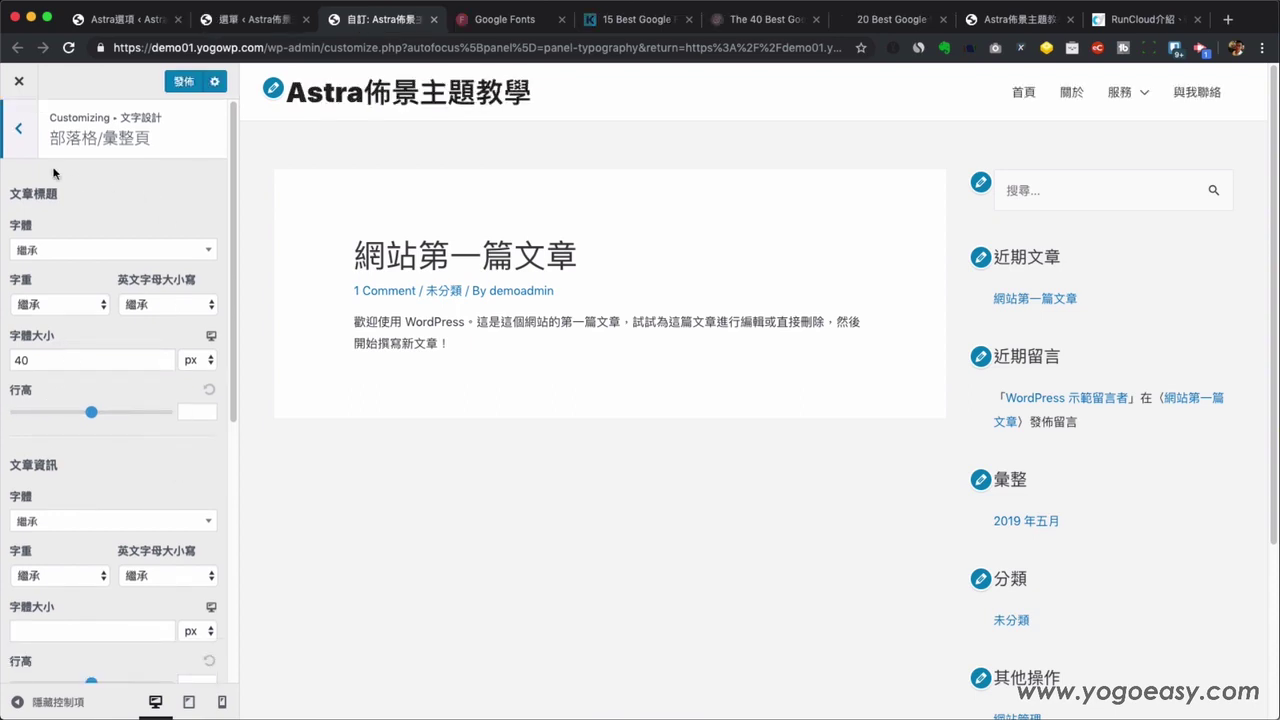
Open the main typography settings (主要文字設計) and view the font choices for the body and content text.
click(20, 131)
click(20, 129)
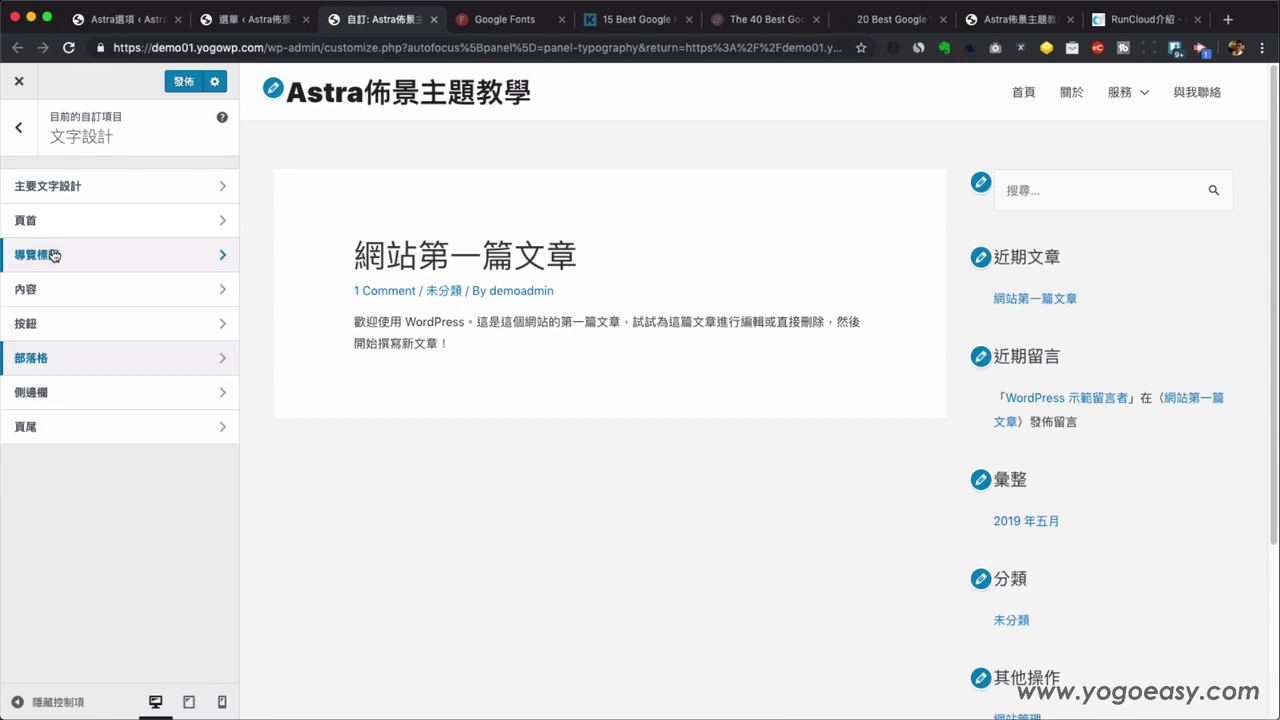
click(40, 190)
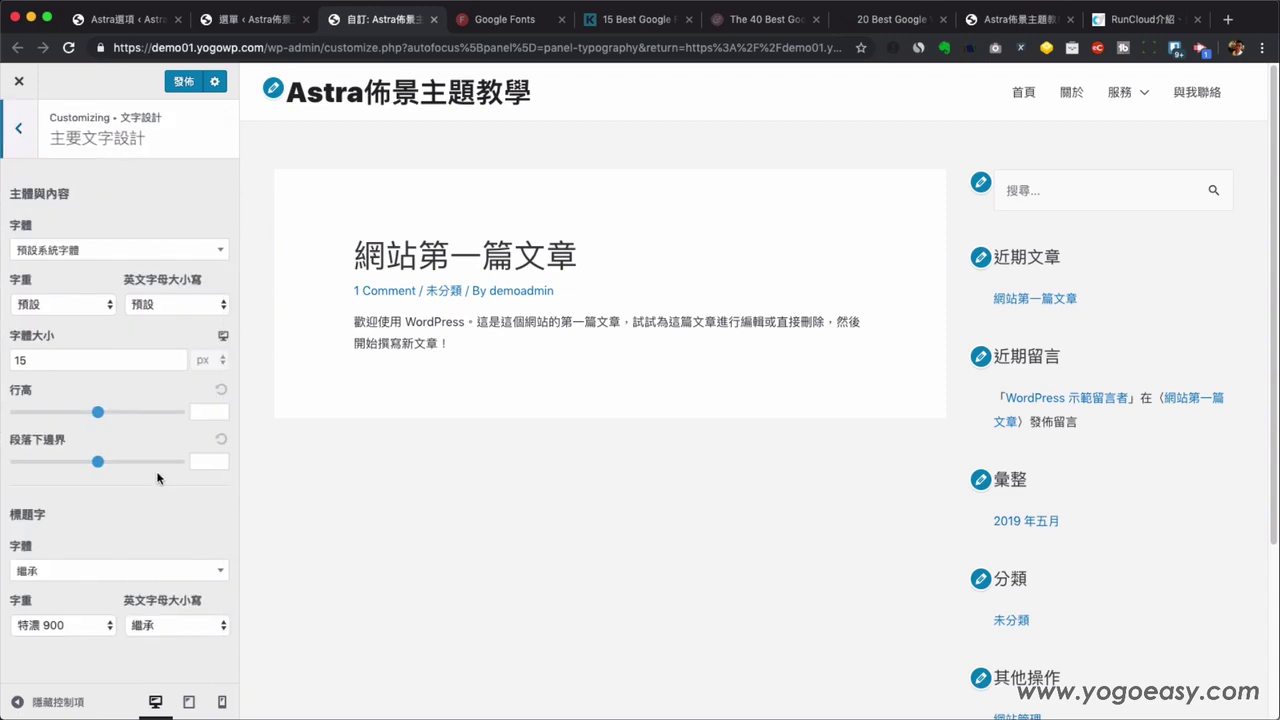
click(43, 256)
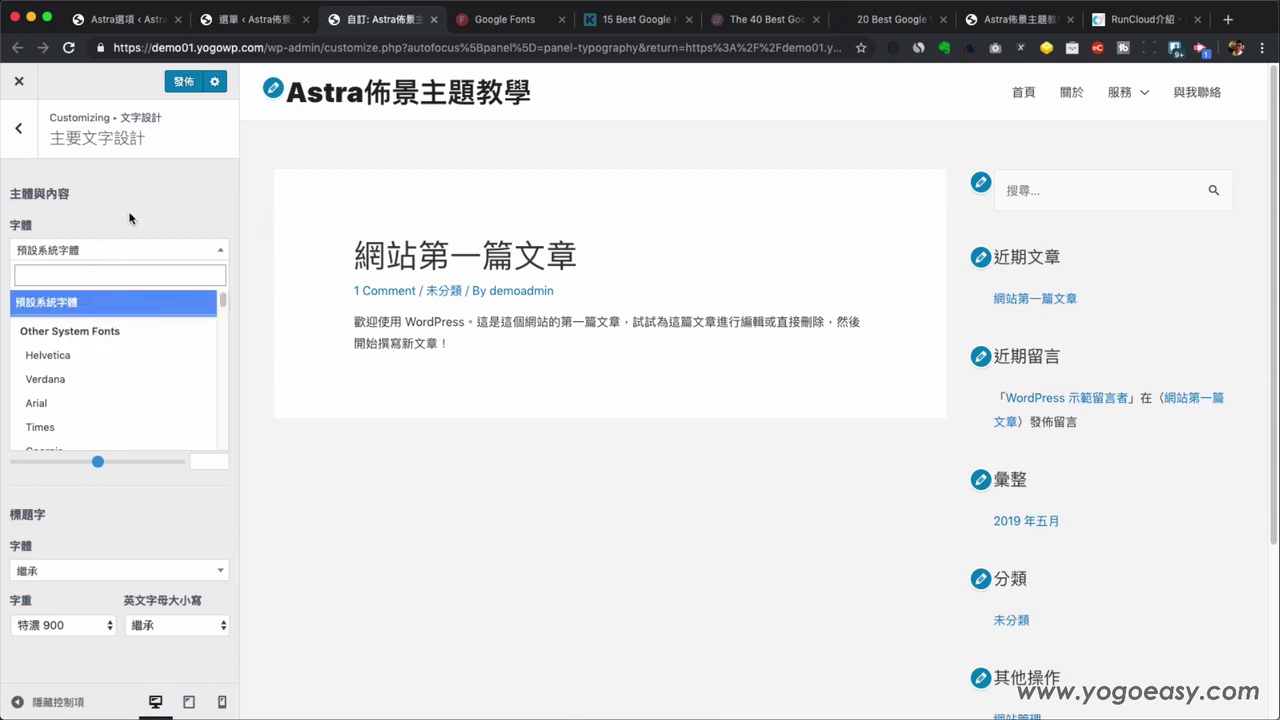
click(197, 516)
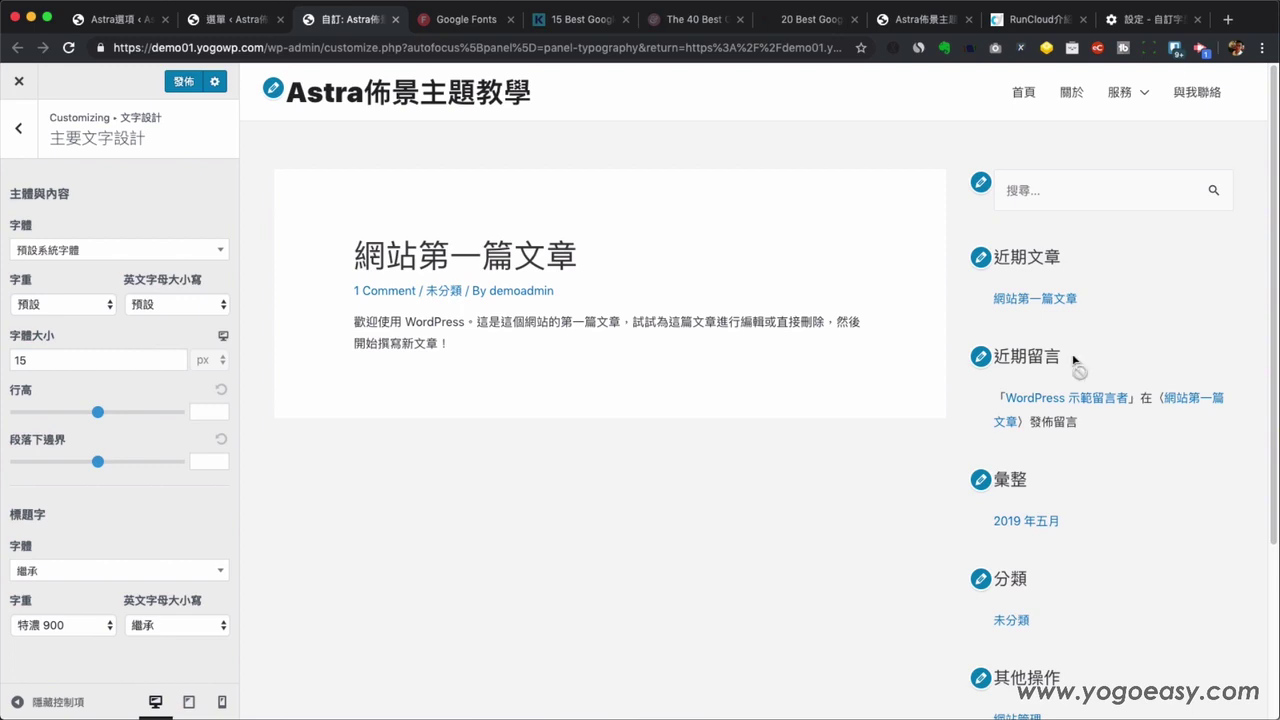
View Chrome's custom font settings and close that page.
click(1141, 20)
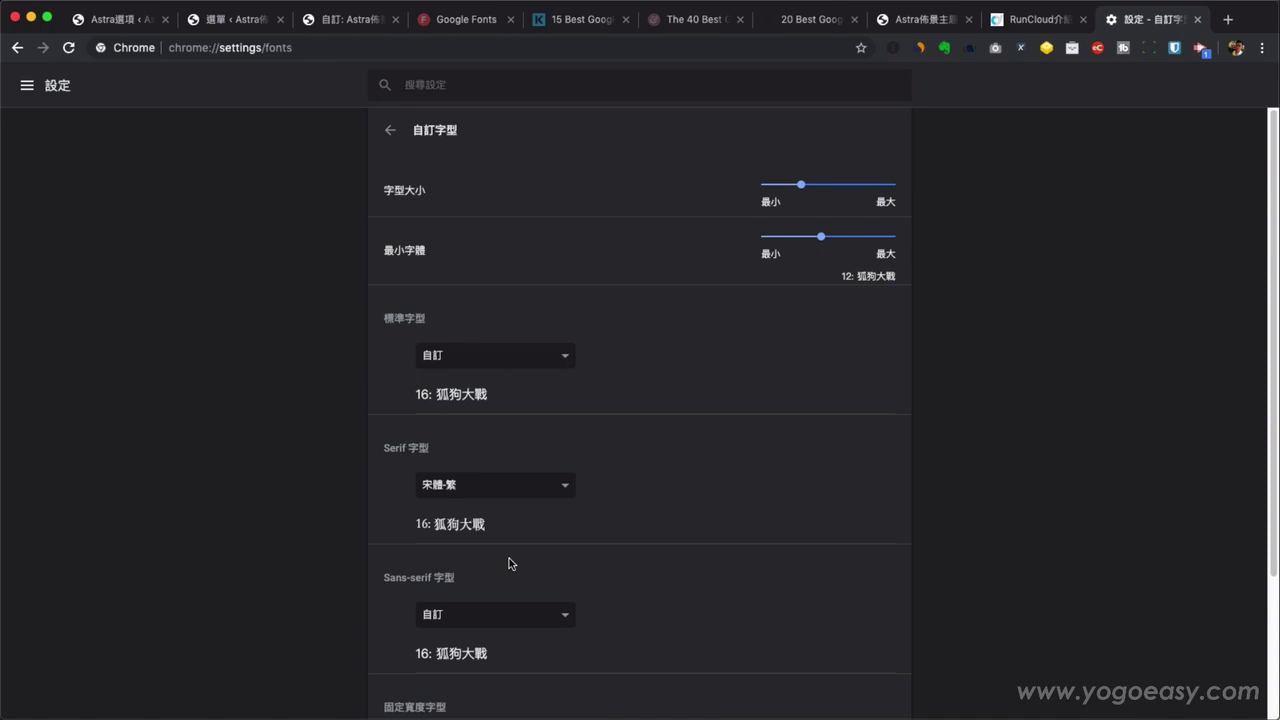
key(super+w)
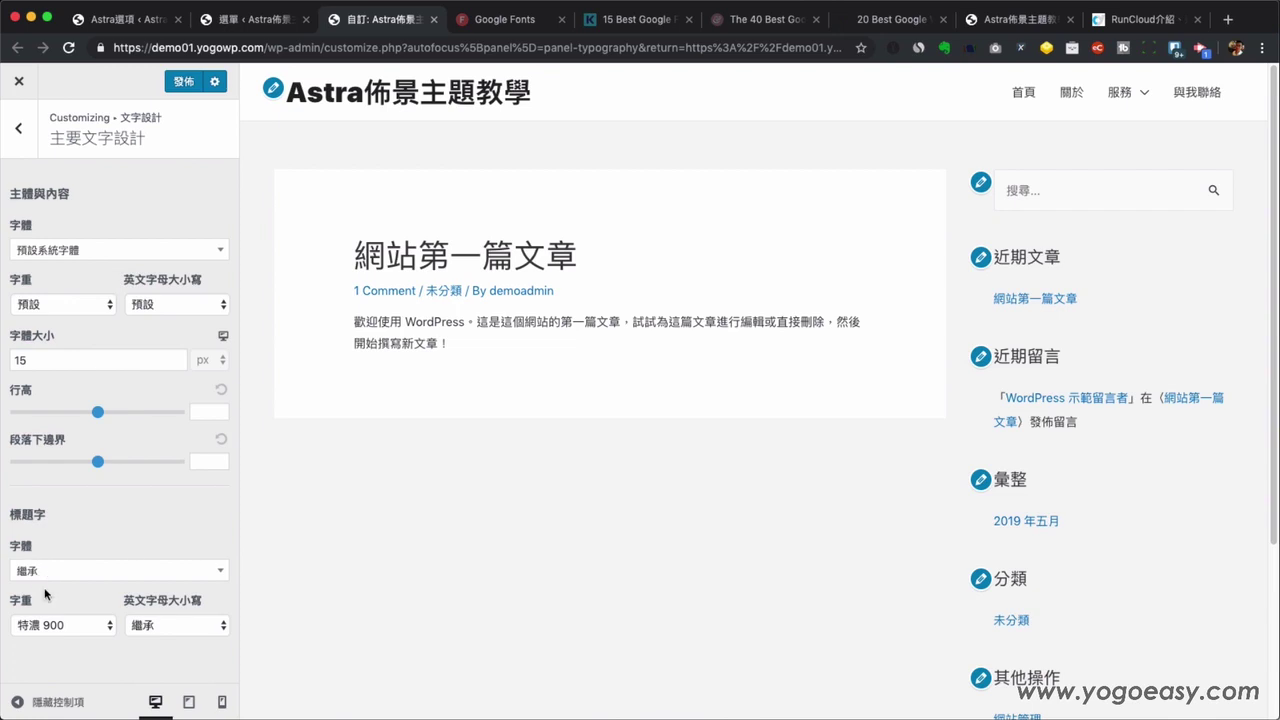
Try Arial as the body and content font and restore the default system font (預設系統字體).
click(75, 251)
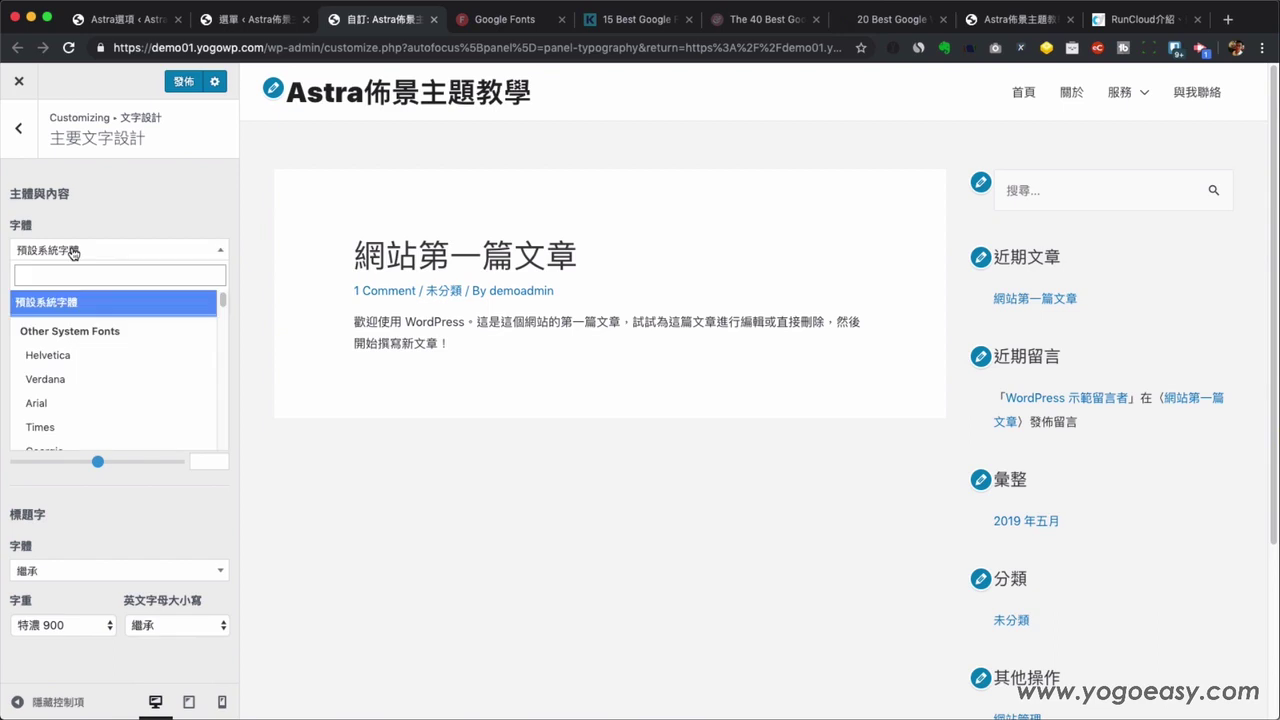
click(55, 404)
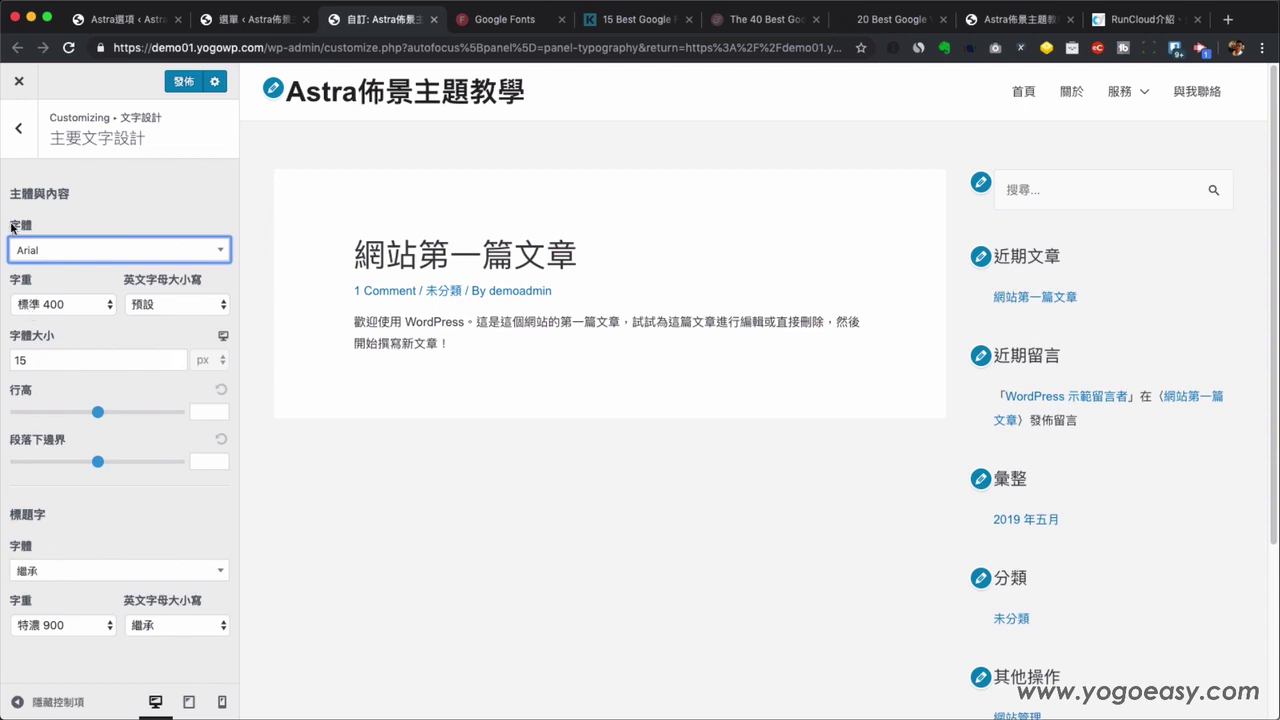
click(50, 252)
click(61, 309)
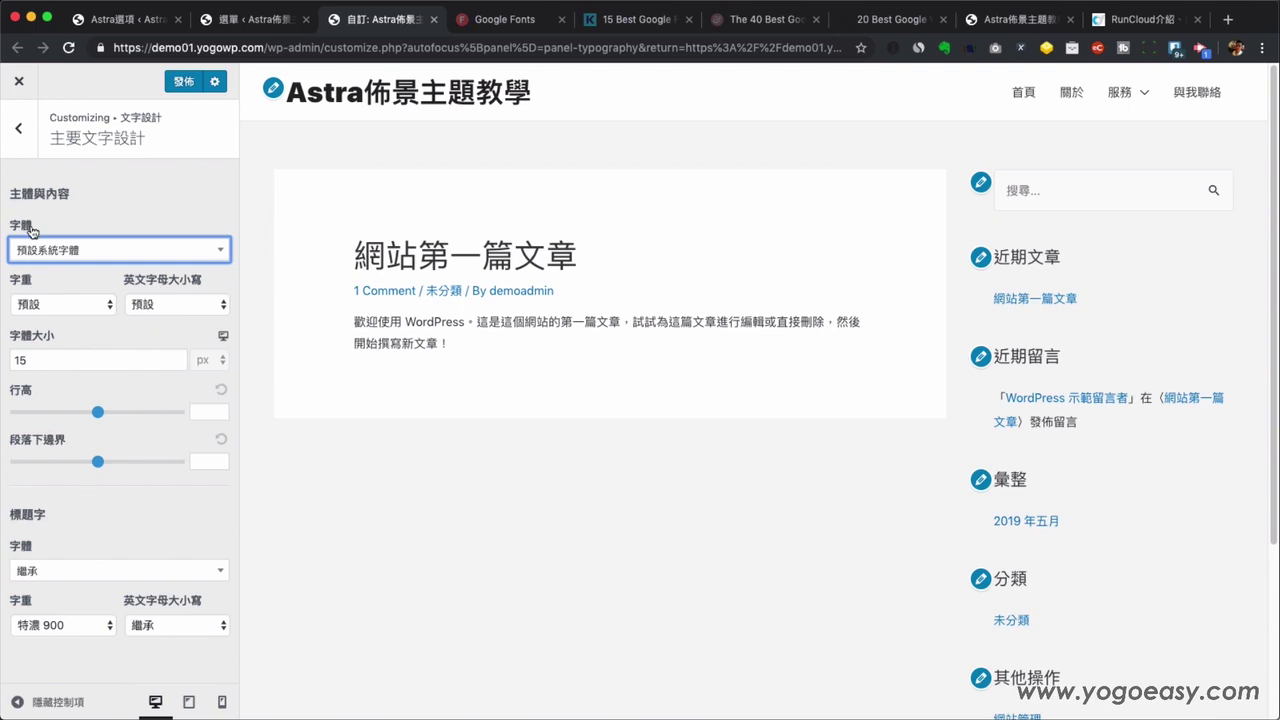
Browse the font list for the body and content text, from the system fonts far down into the Google fonts.
click(40, 568)
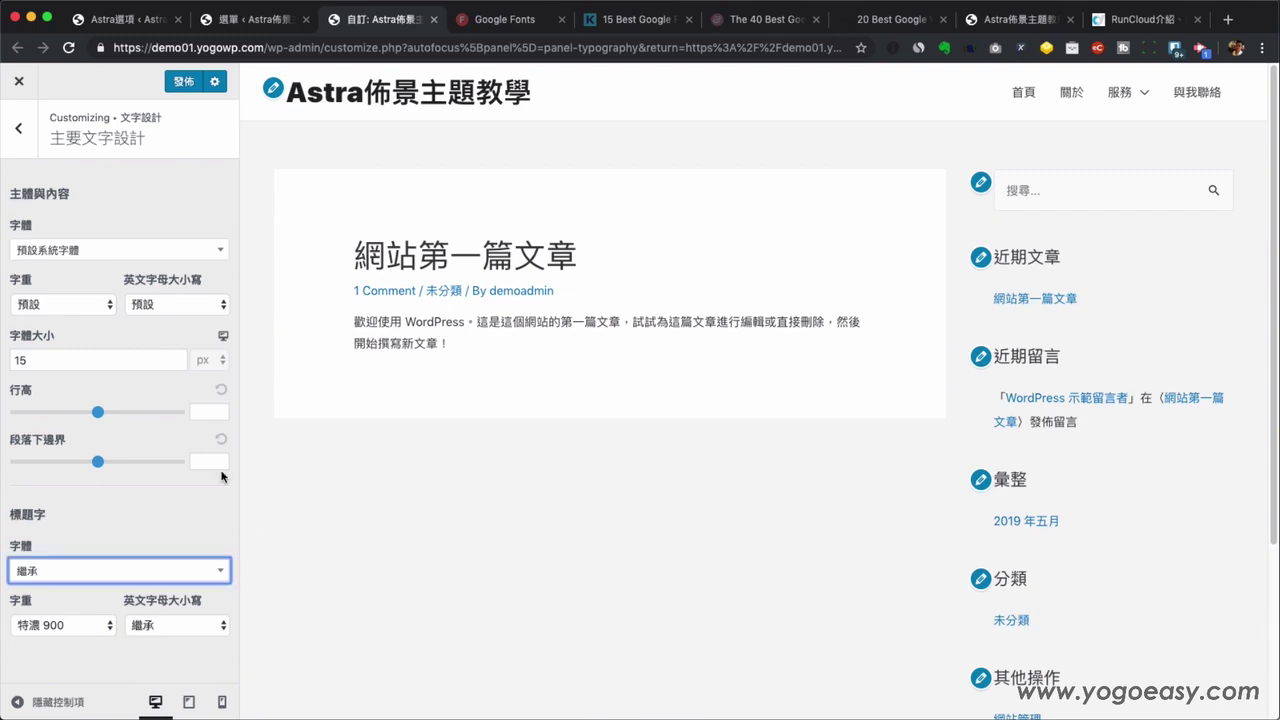
click(54, 254)
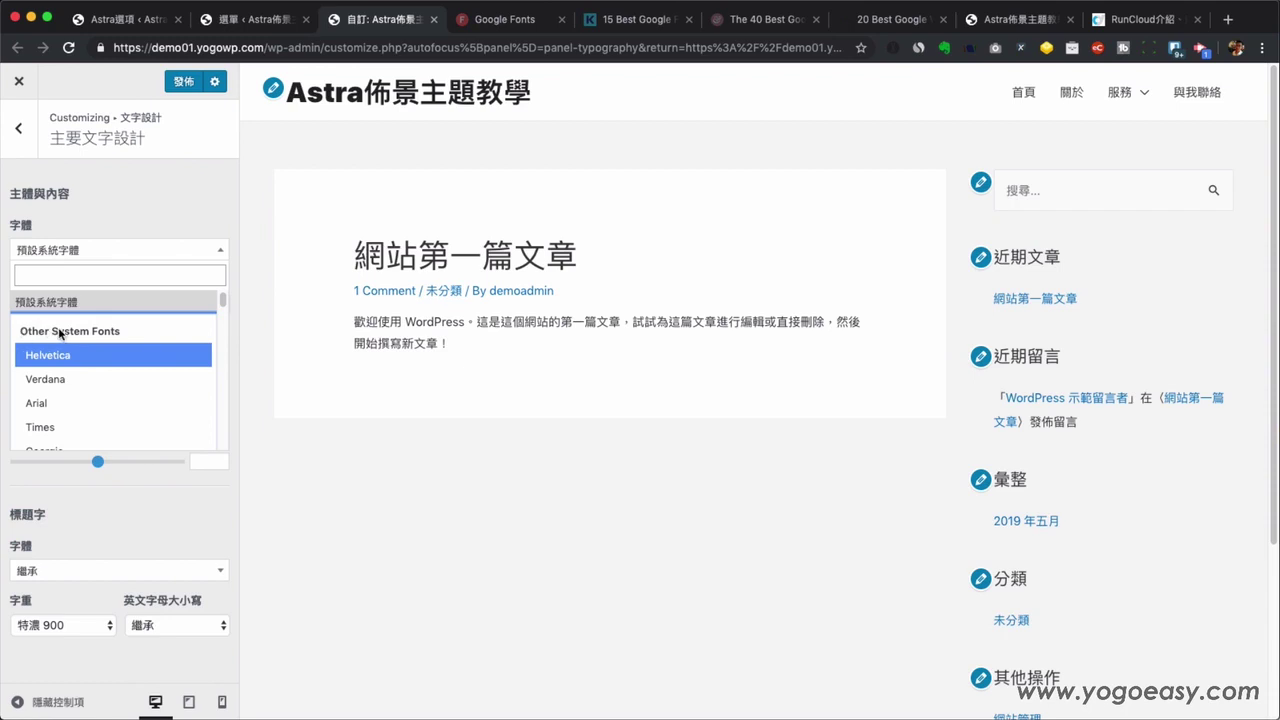
scroll(137, 346, down, 1)
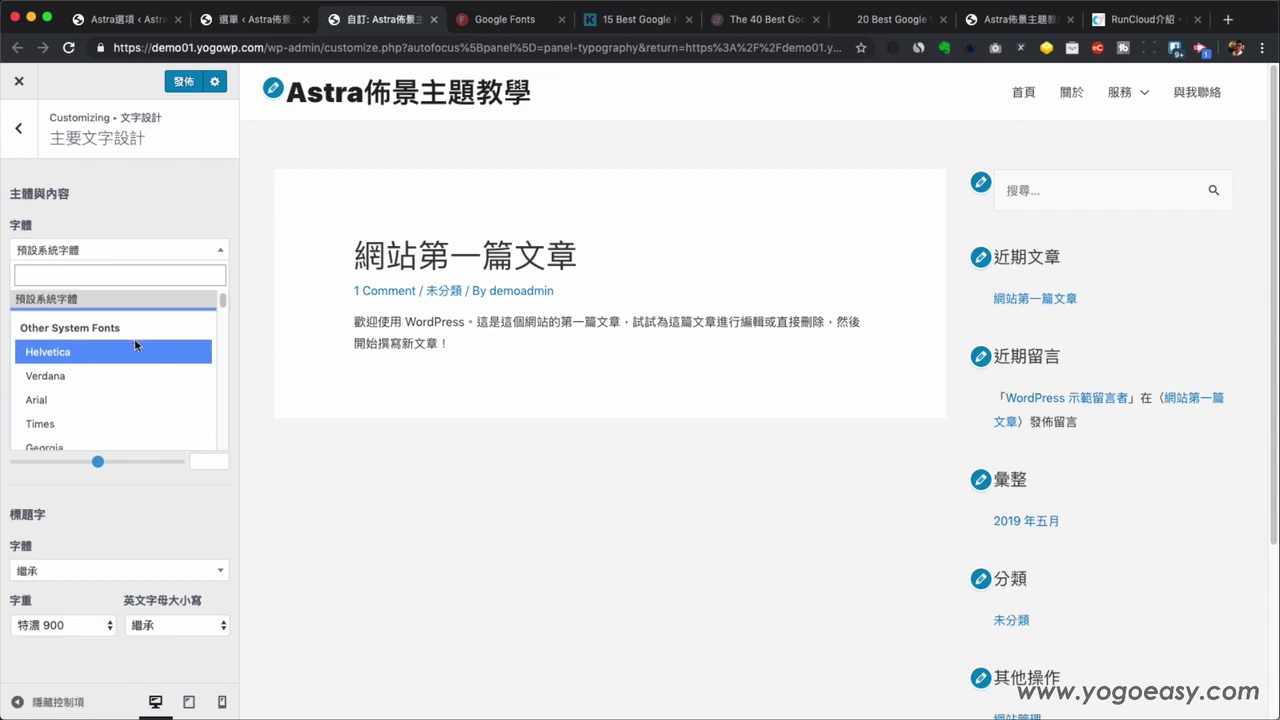
scroll(136, 345, down, 3)
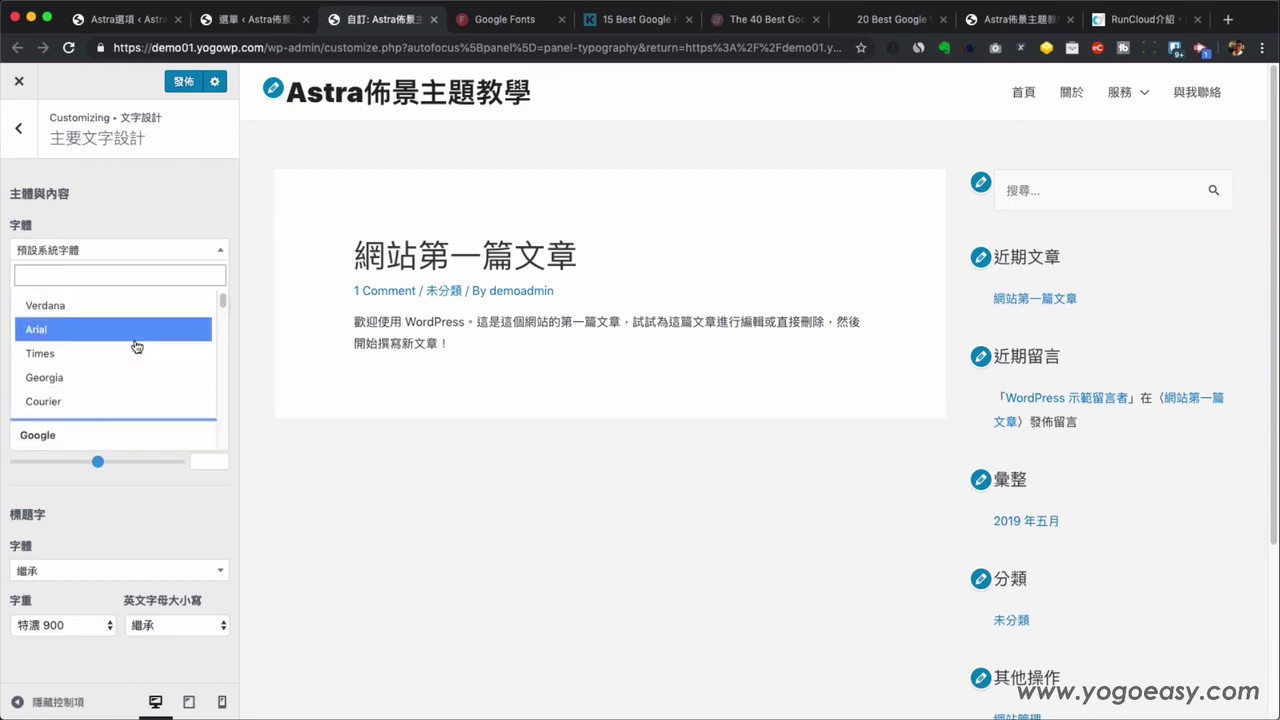
scroll(65, 432, down, 4)
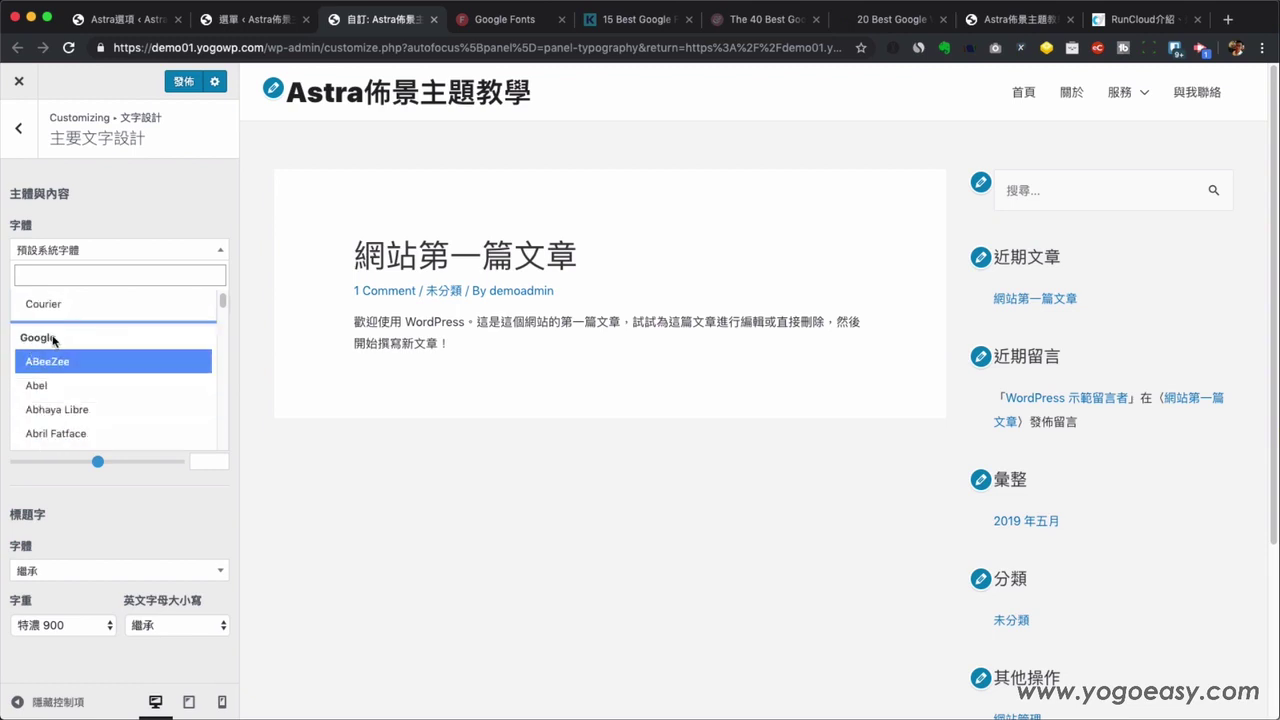
scroll(60, 344, down, 10)
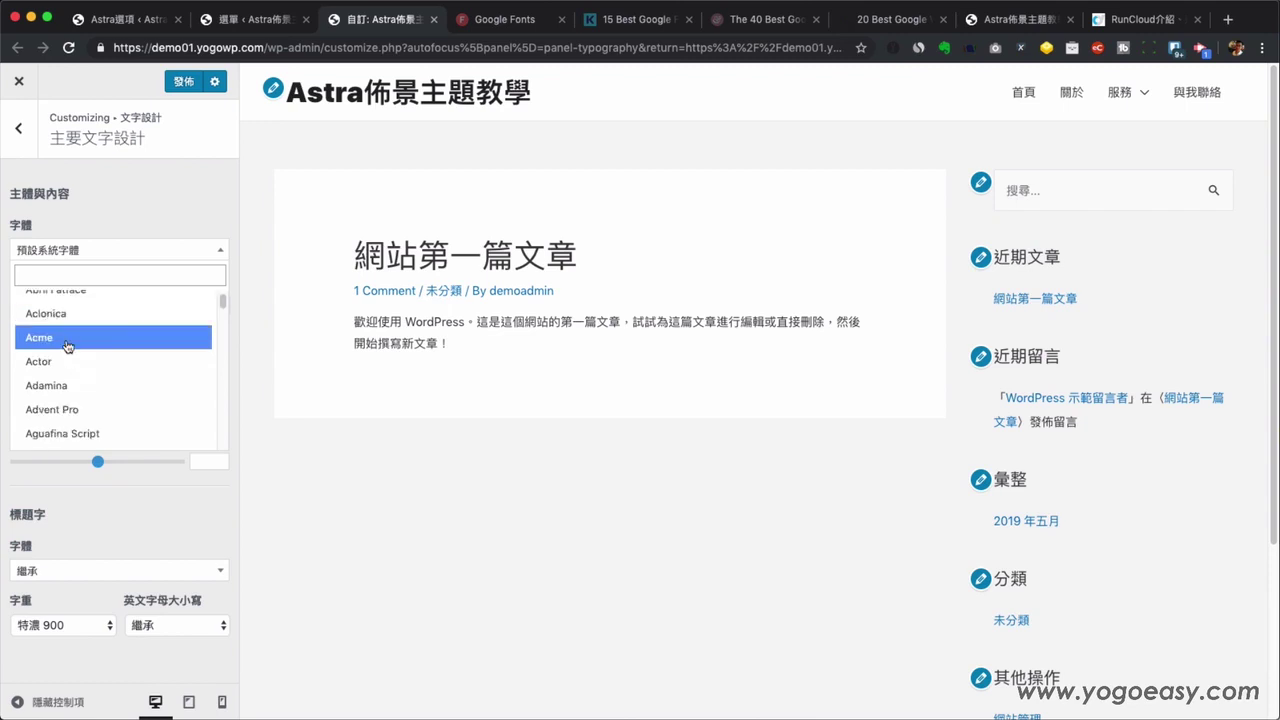
scroll(67, 346, down, 20)
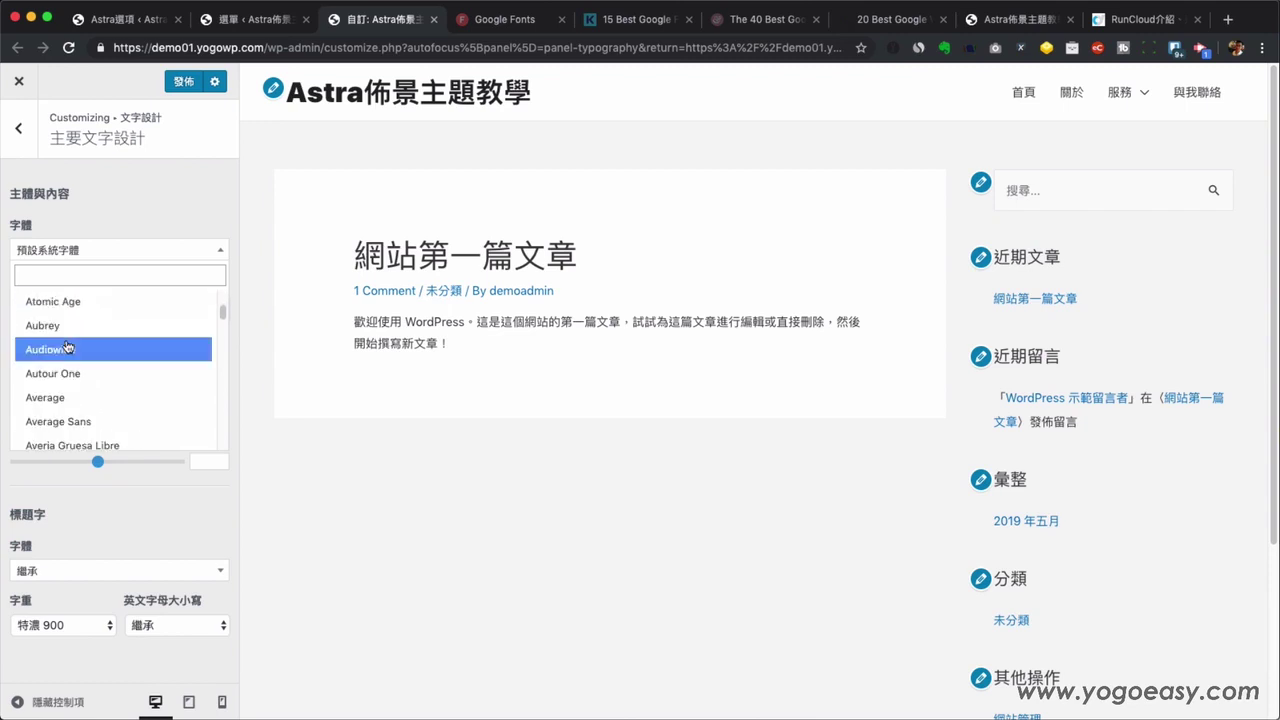
scroll(67, 346, down, 20)
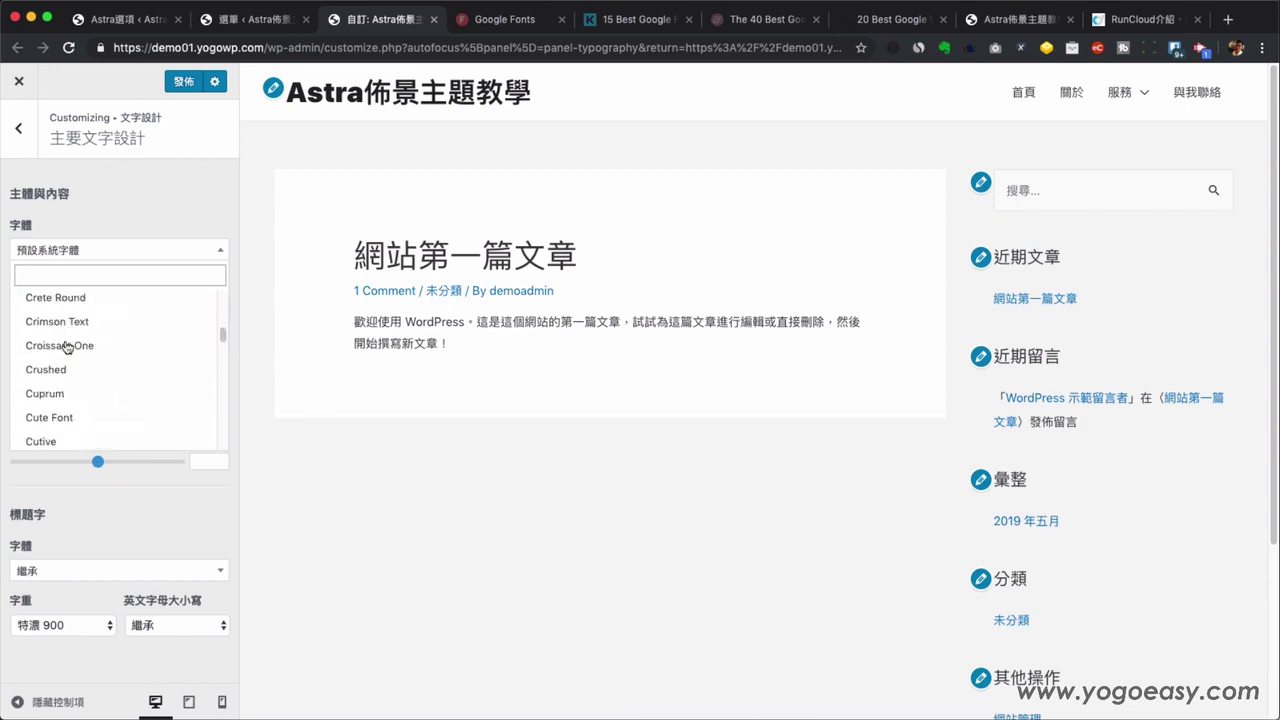
scroll(67, 346, down, 20)
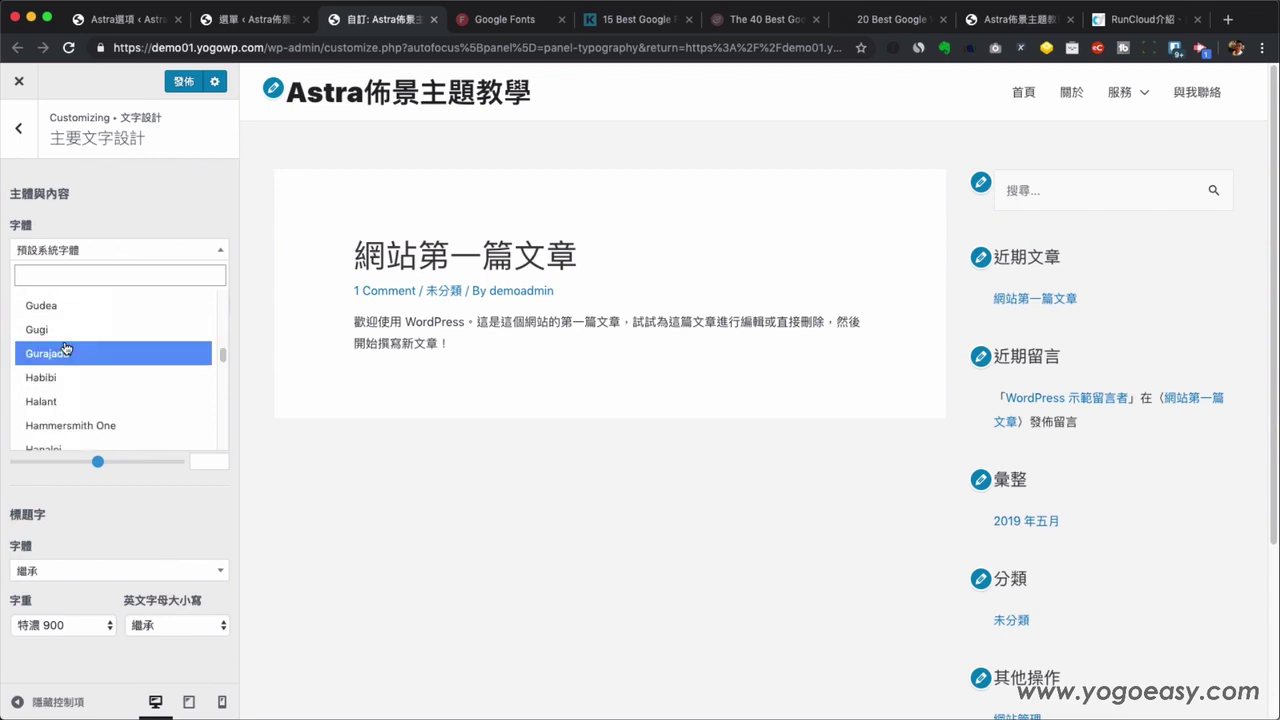
scroll(65, 350, down, 10)
drag(221, 366, 218, 295)
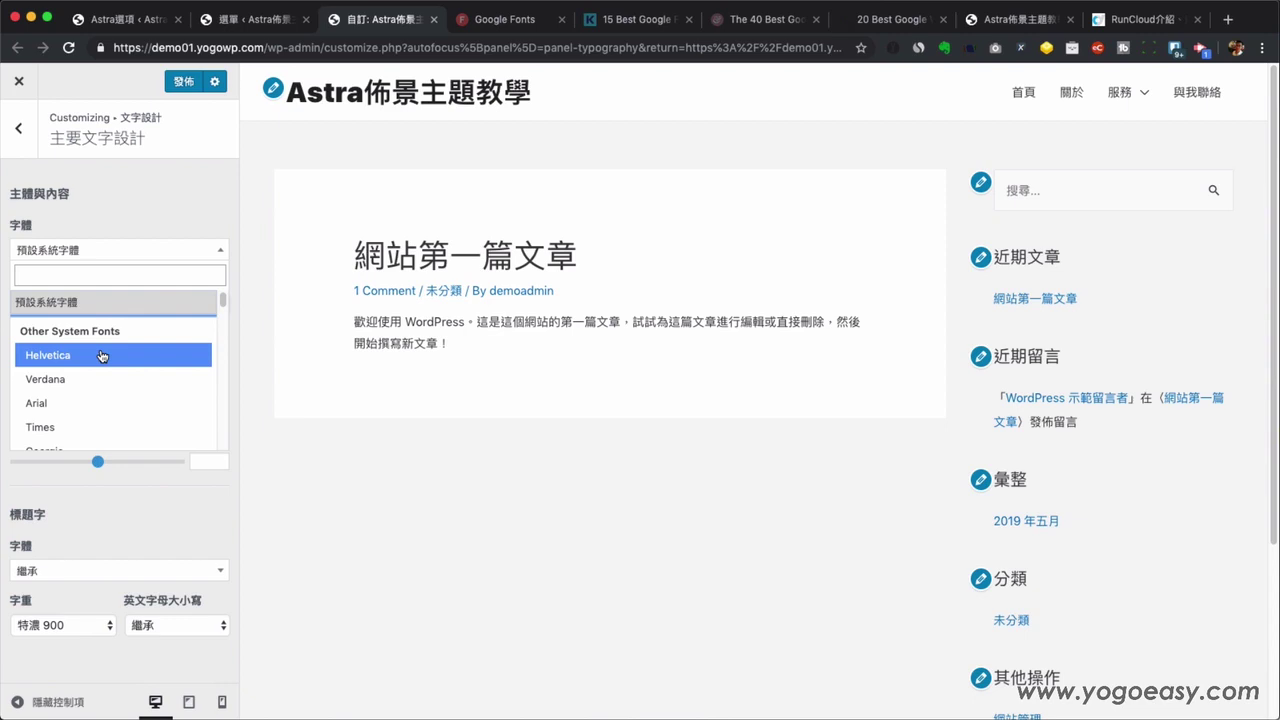
Compare the Other System Fonts group with the first entries of the Google group in the body font list.
scroll(88, 358, down, 1)
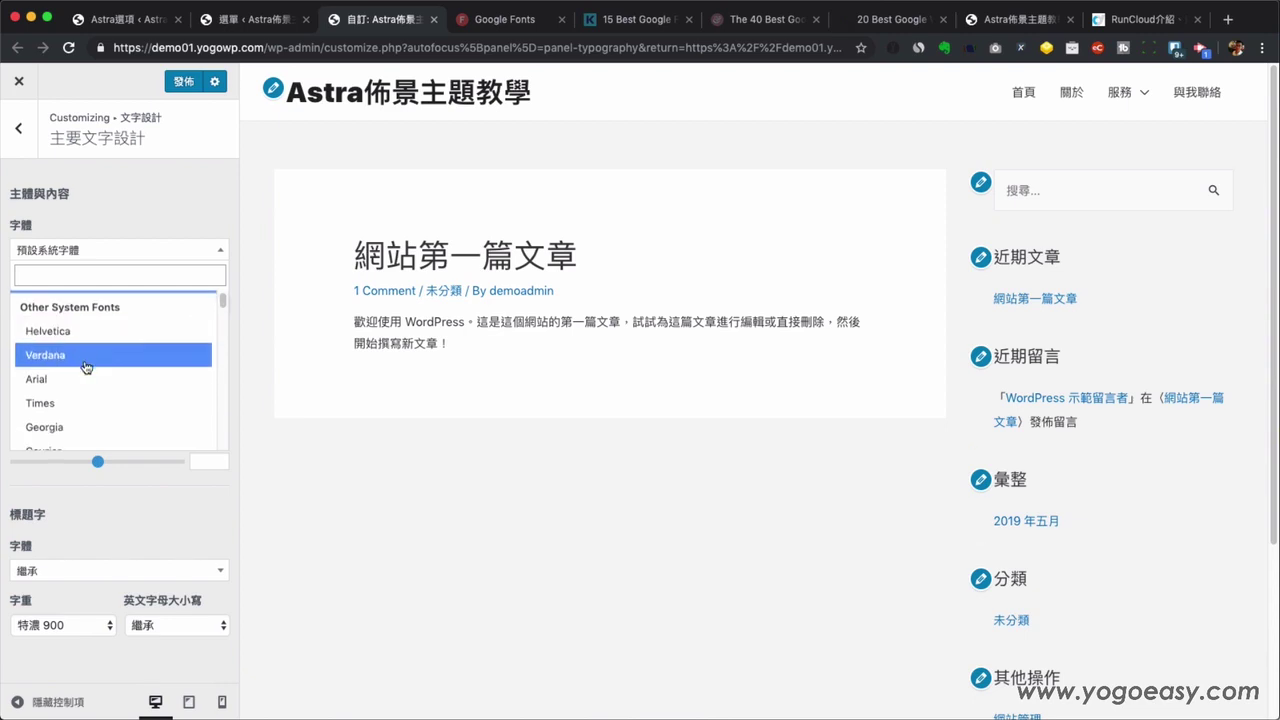
scroll(86, 362, down, 1)
scroll(86, 366, down, 1)
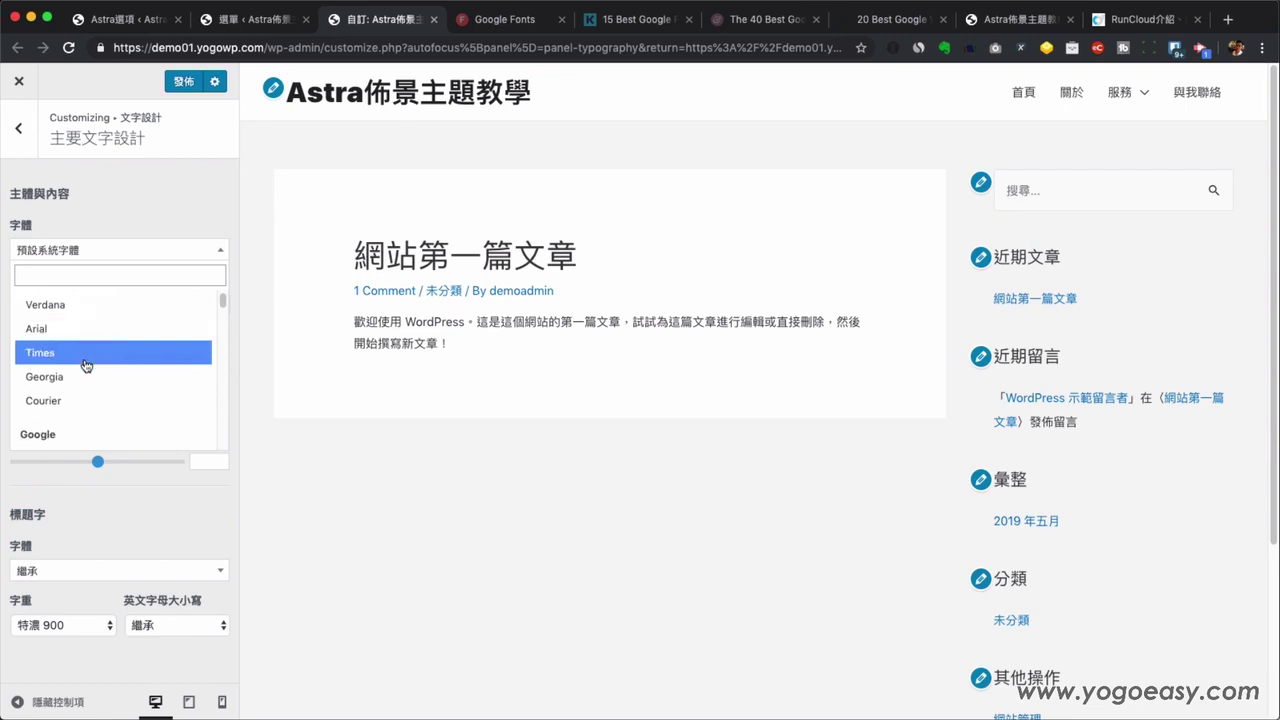
scroll(86, 364, down, 3)
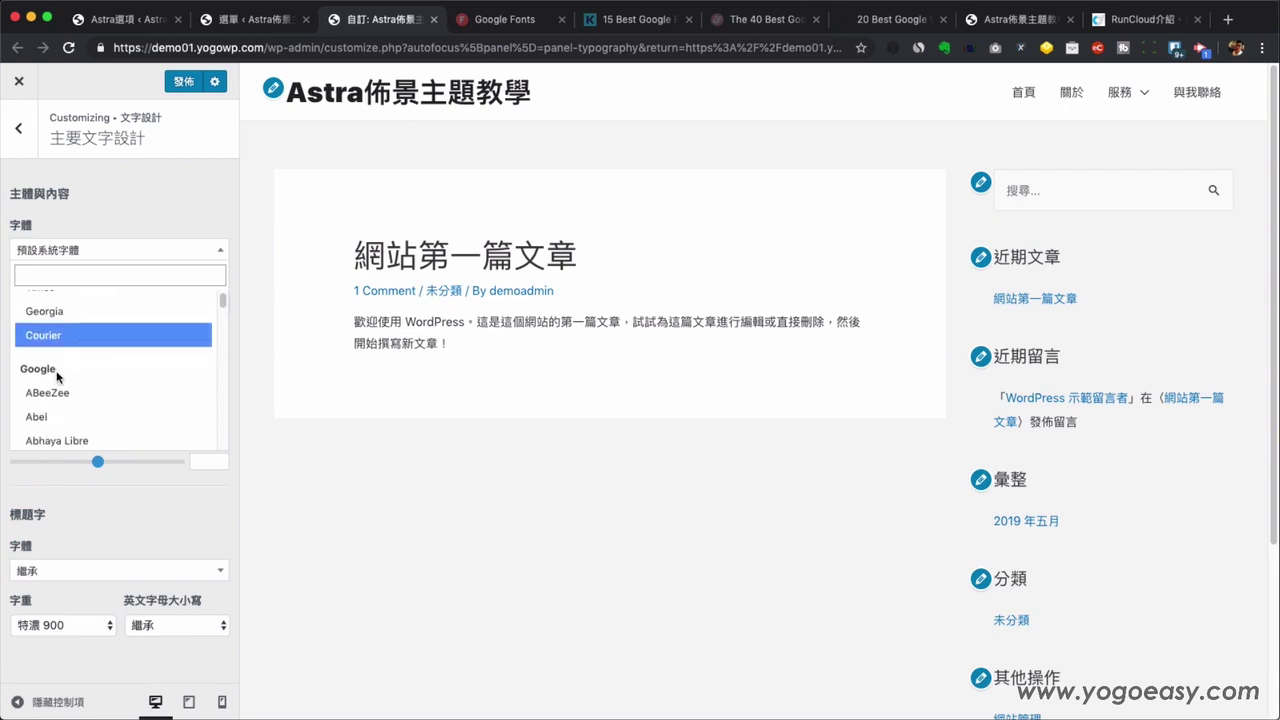
scroll(66, 380, down, 1)
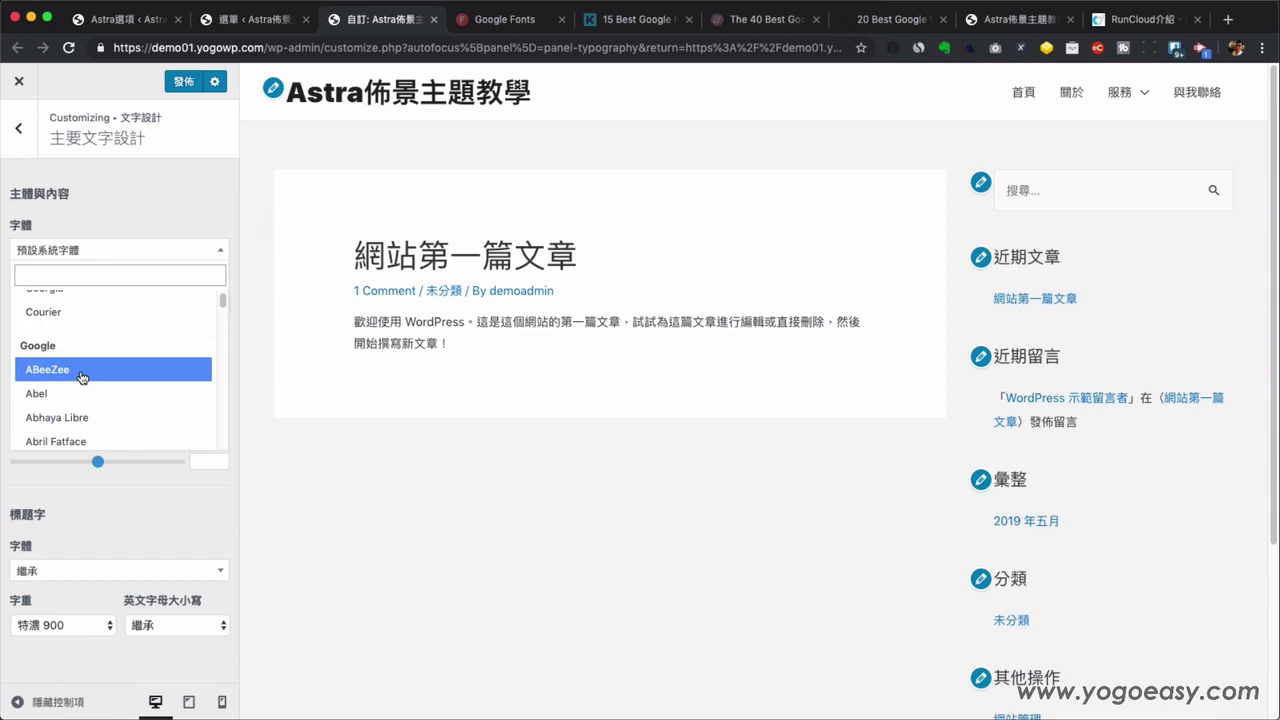
scroll(100, 380, up, 1)
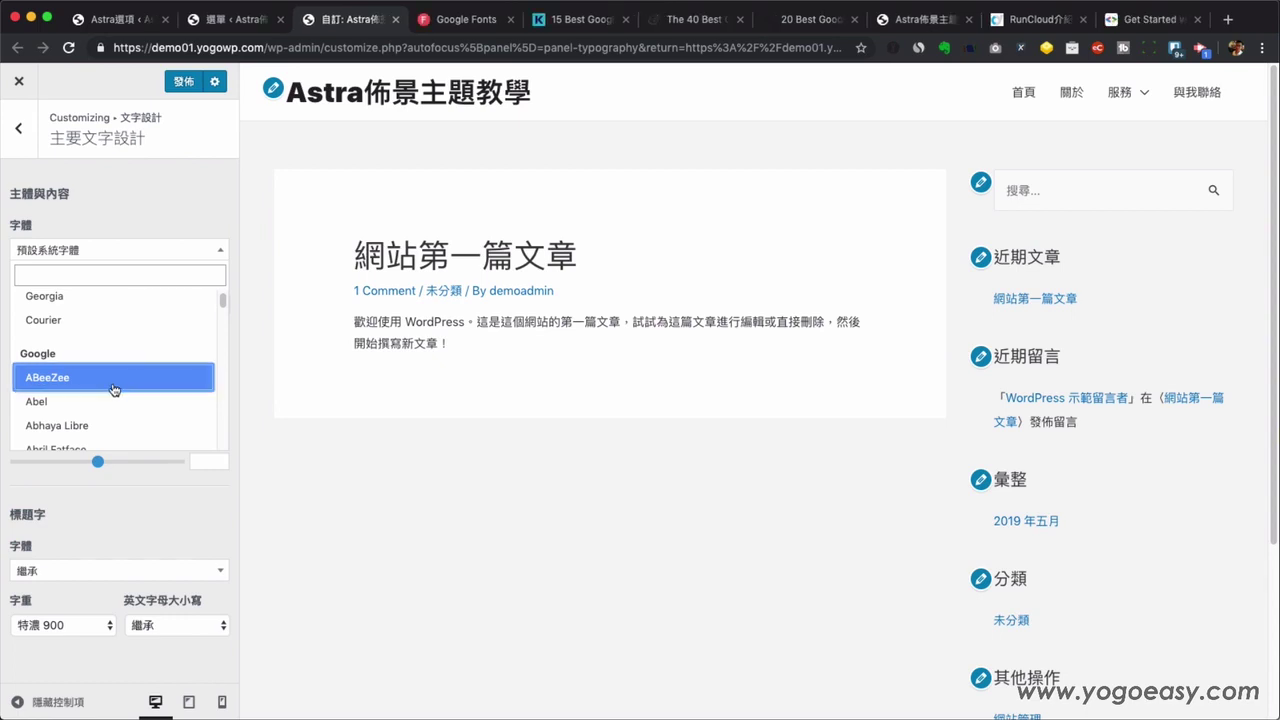
scroll(80, 381, down, 1)
scroll(80, 381, down, 1)
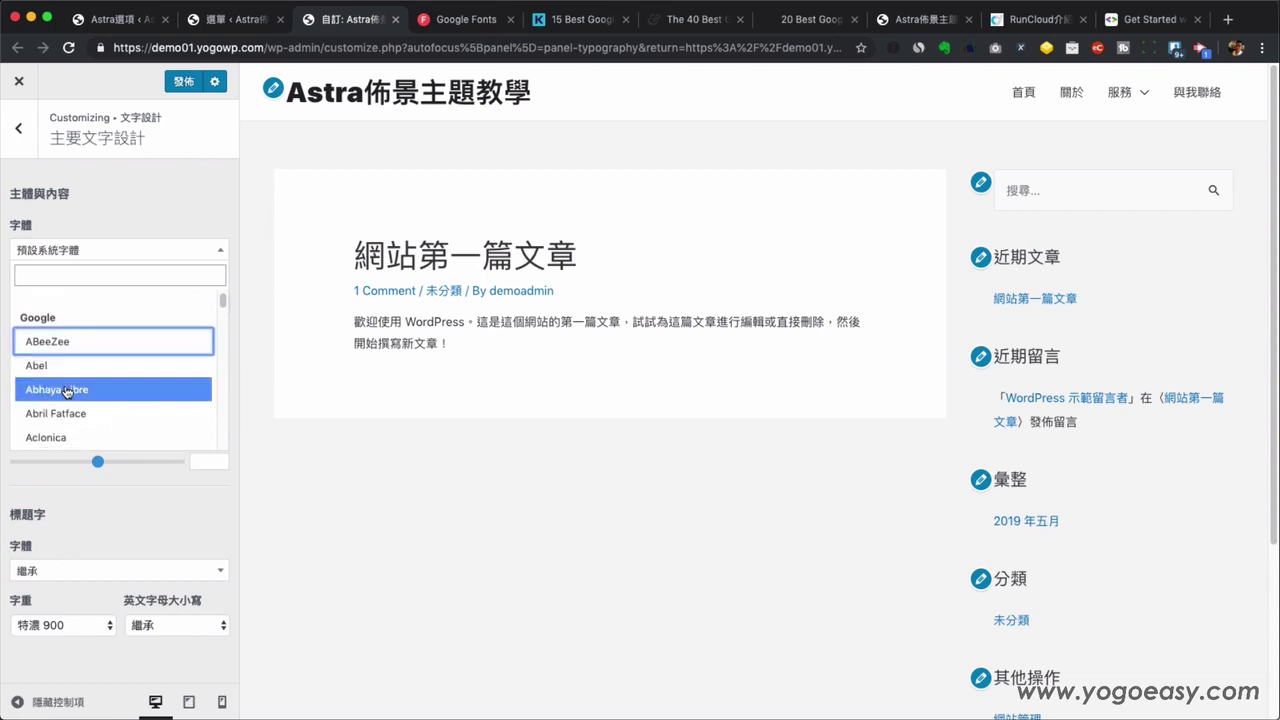
Switch to the Google Fonts site and set the preview size of the font samples to 30px.
click(472, 25)
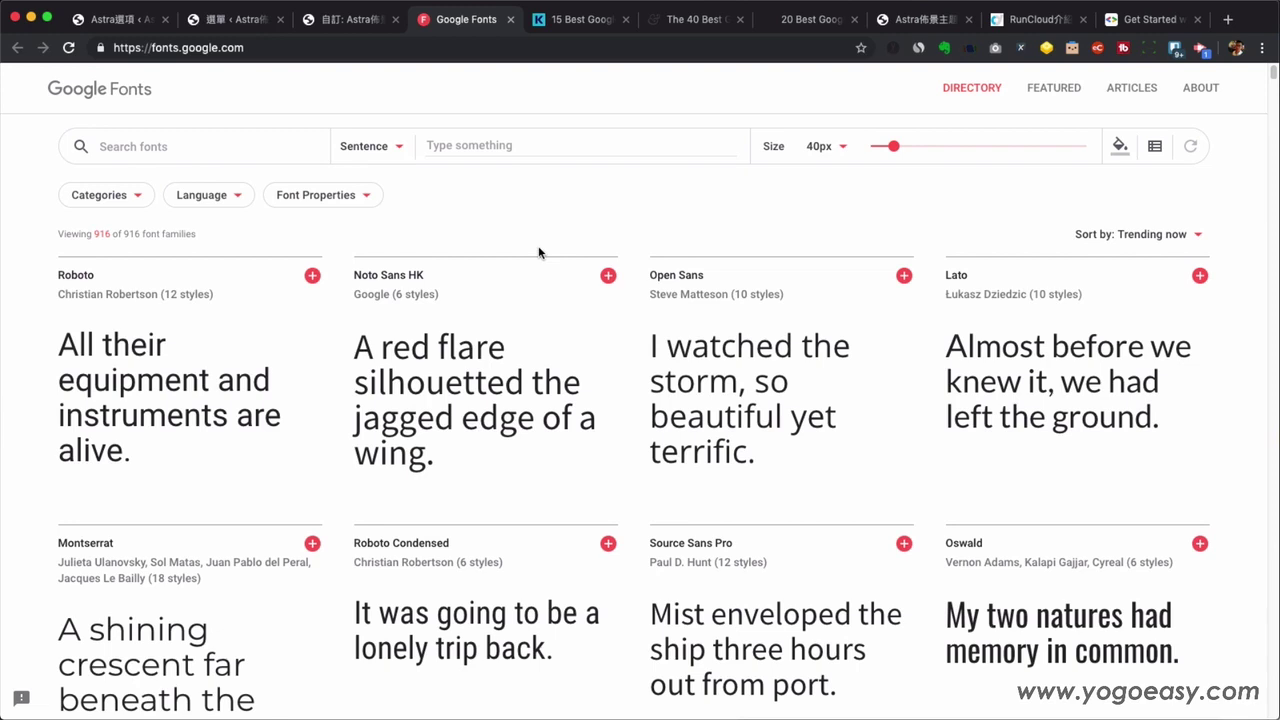
mouse_move(529, 370)
mouse_move(1000, 267)
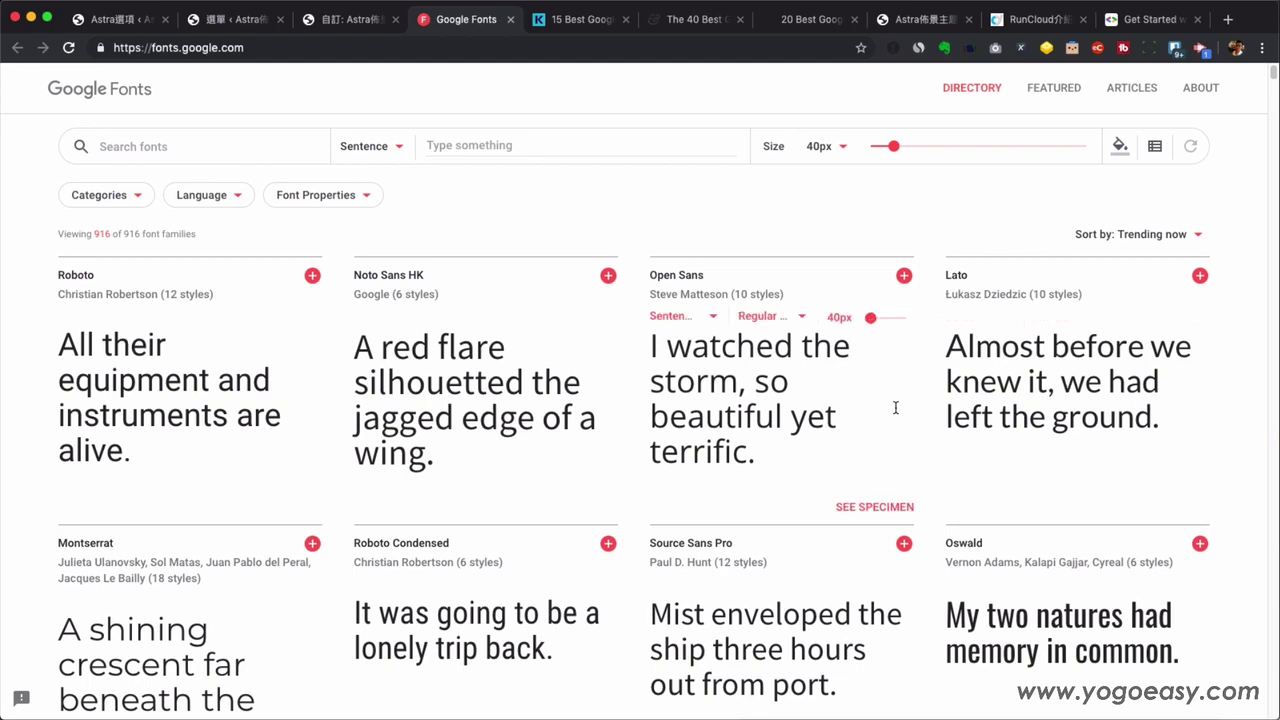
mouse_move(252, 354)
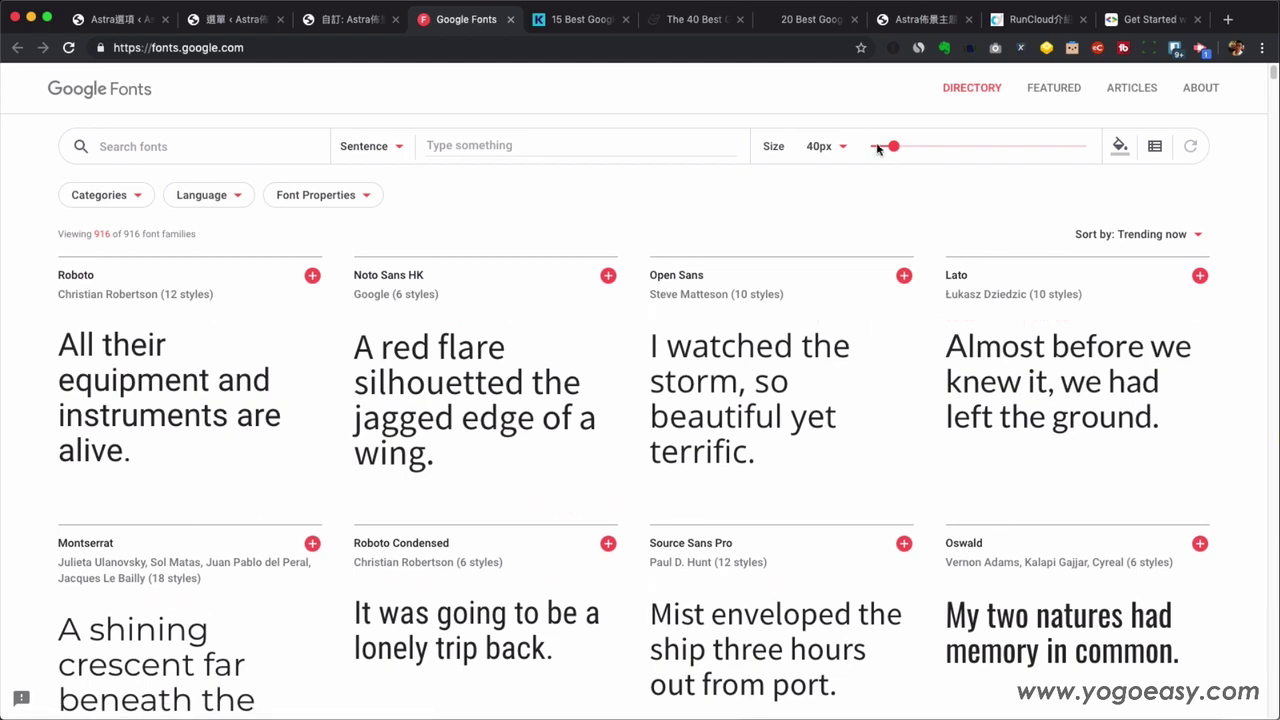
mouse_move(892, 146)
mouse_down()
mouse_move(933, 147)
mouse_move(887, 146)
mouse_up()
mouse_move(990, 398)
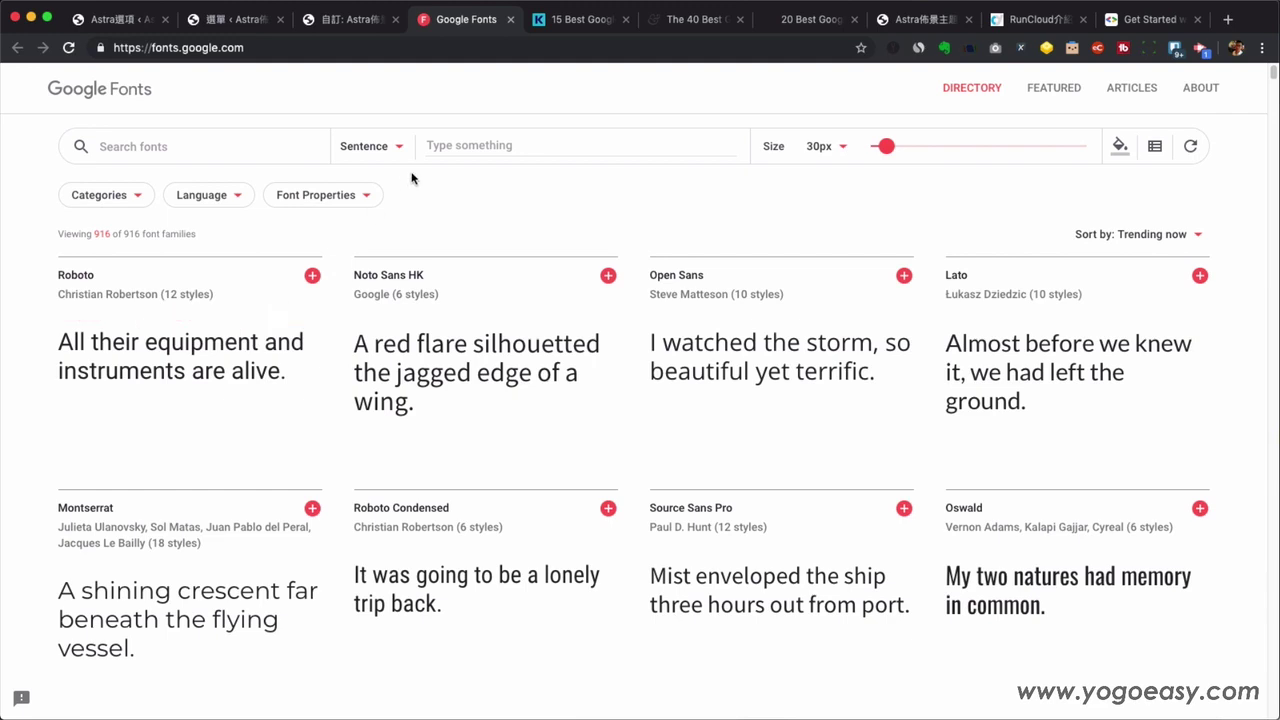
Preview the fonts with custom sample text consisting of "I am" followed by the person's full name.
click(470, 148)
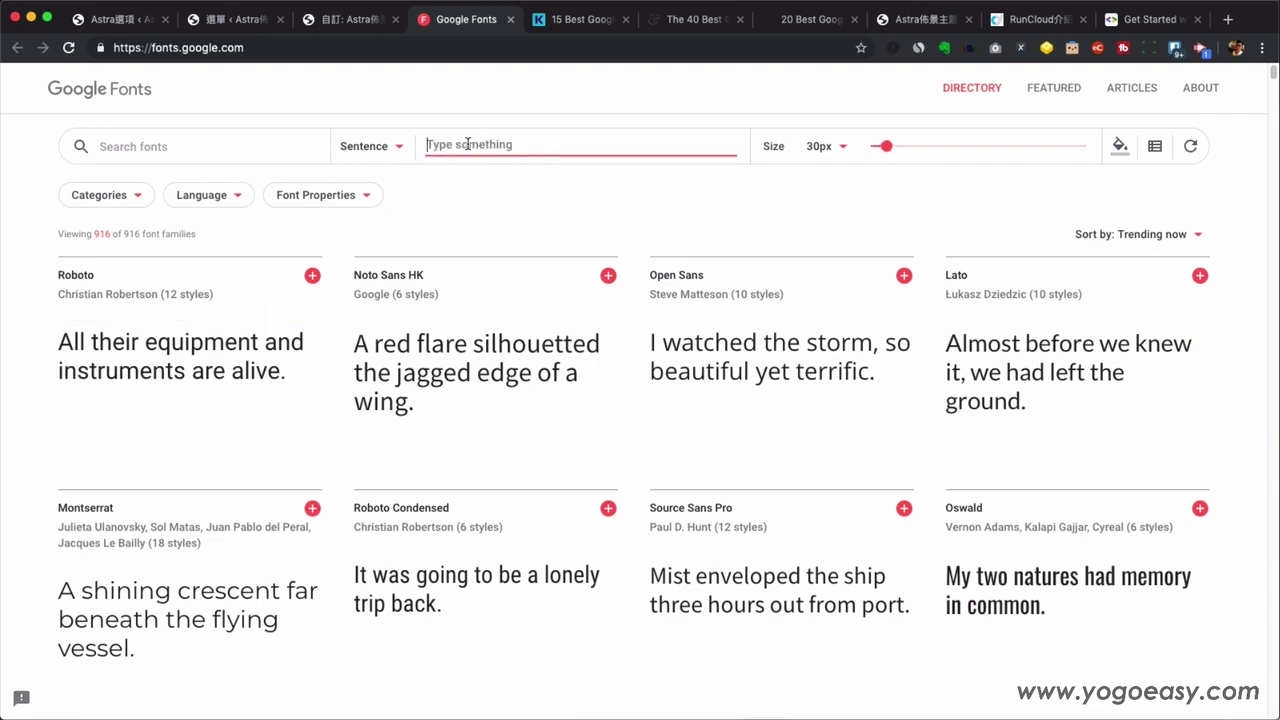
text(I am)
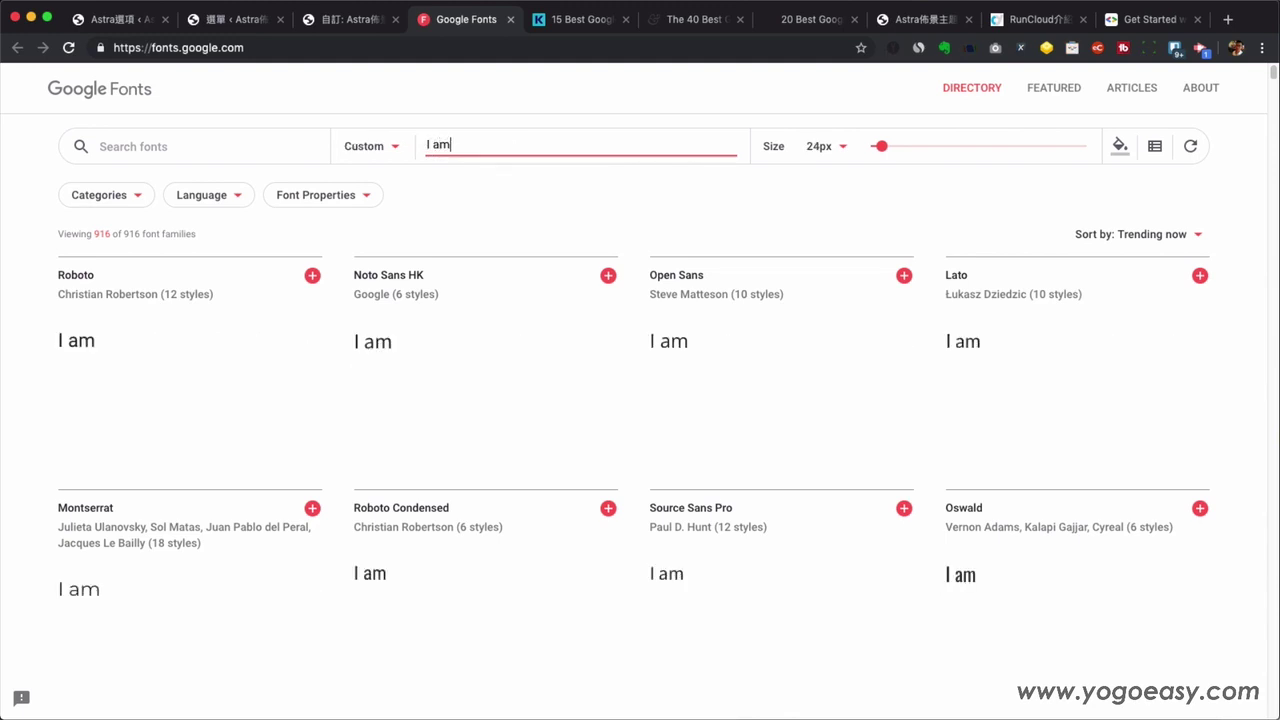
text( Jack Wu)
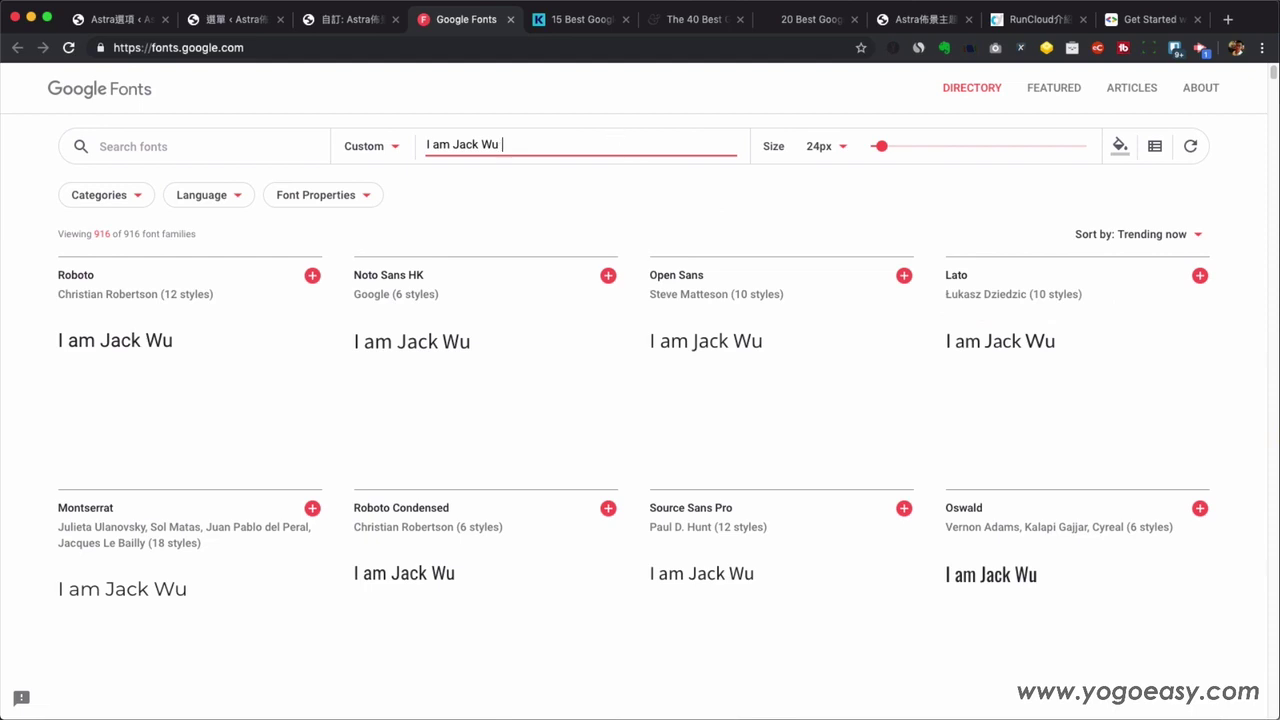
Append the Chinese words 優易教學網 to the custom preview text.
text(優異)
key(Down)
key(Down)
key(Down)
key(Down)
key(Down)
key(Down)
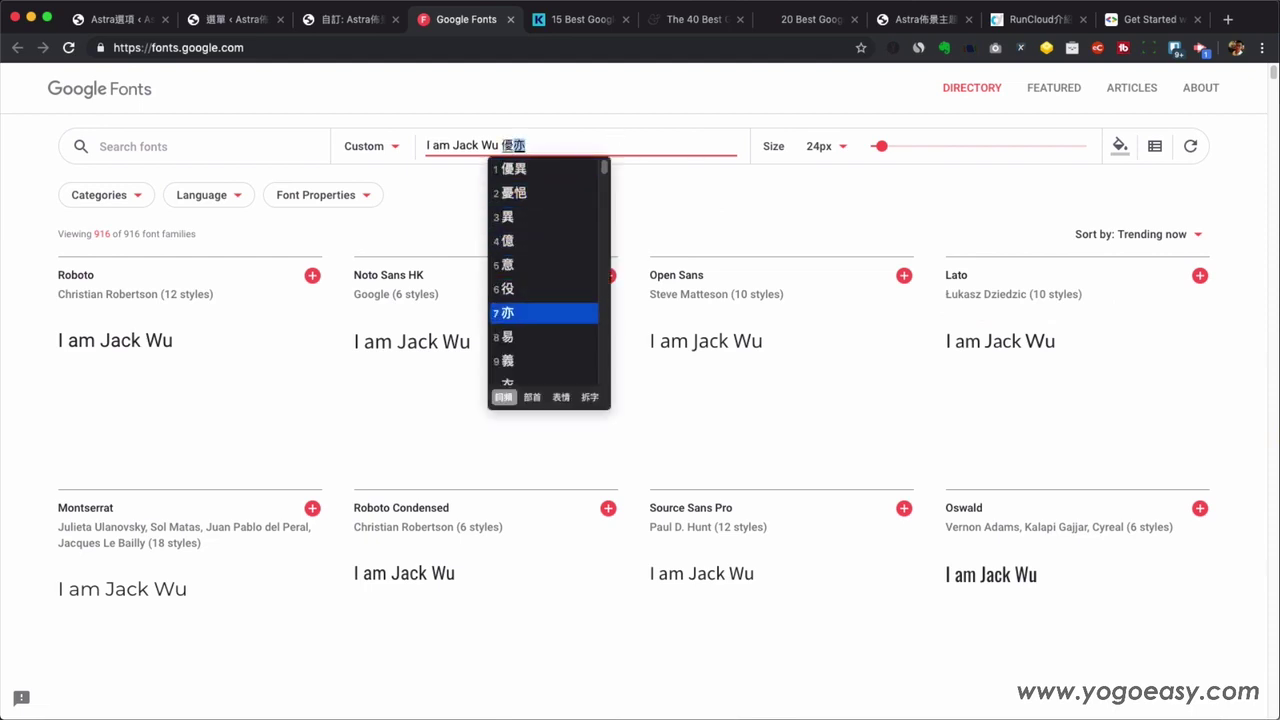
key(Return)
text(教學ㄨ)
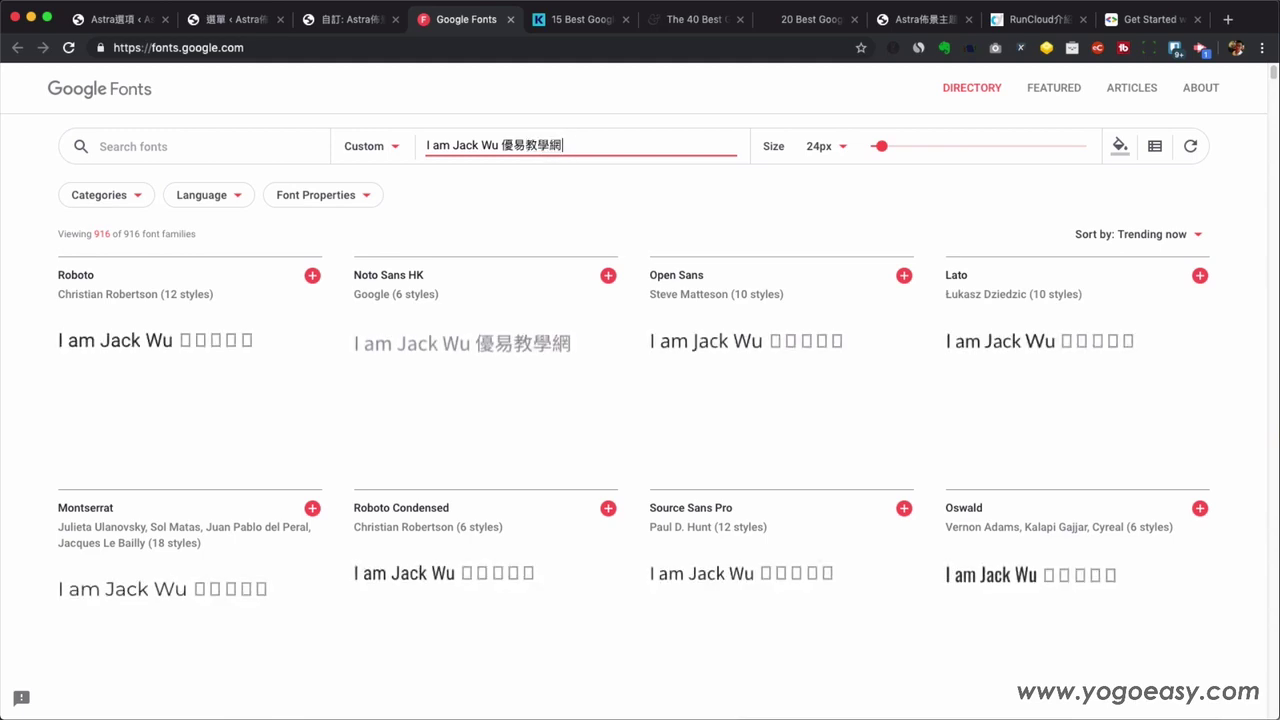
Append 1990 to the custom preview text and compare how the fonts render letters, Chinese characters and digits.
mouse_move(867, 278)
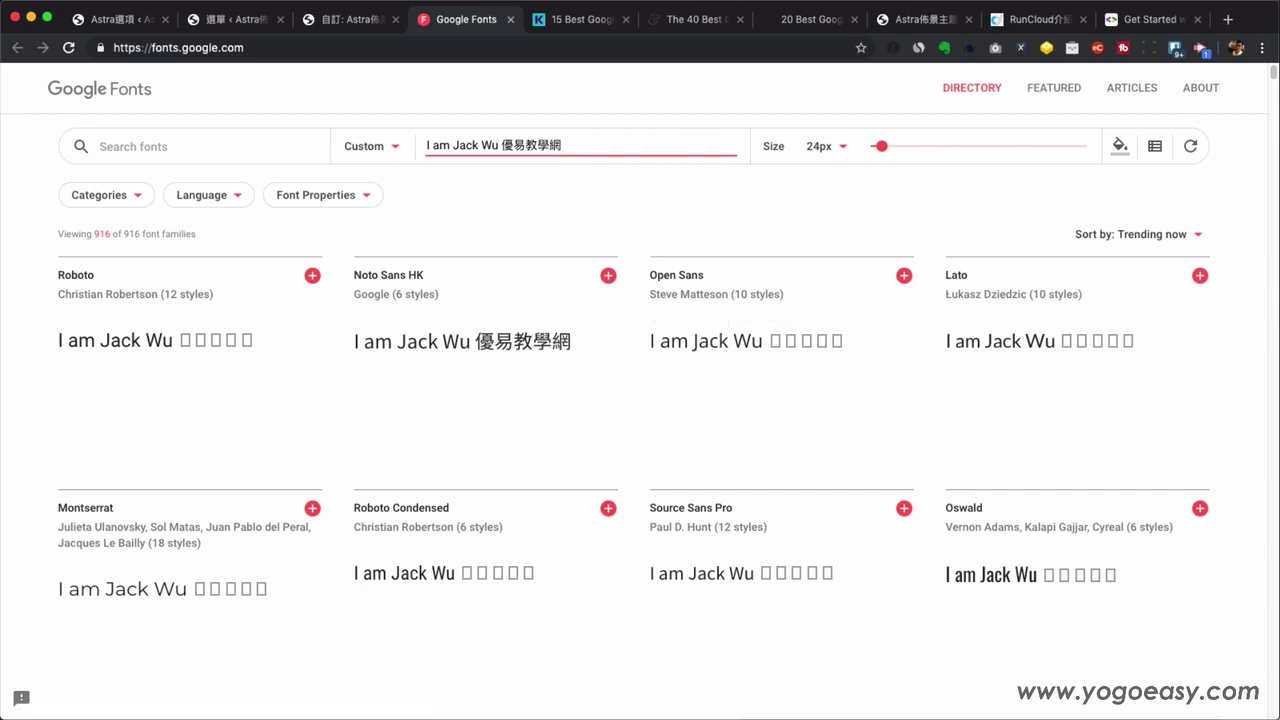
text(19)
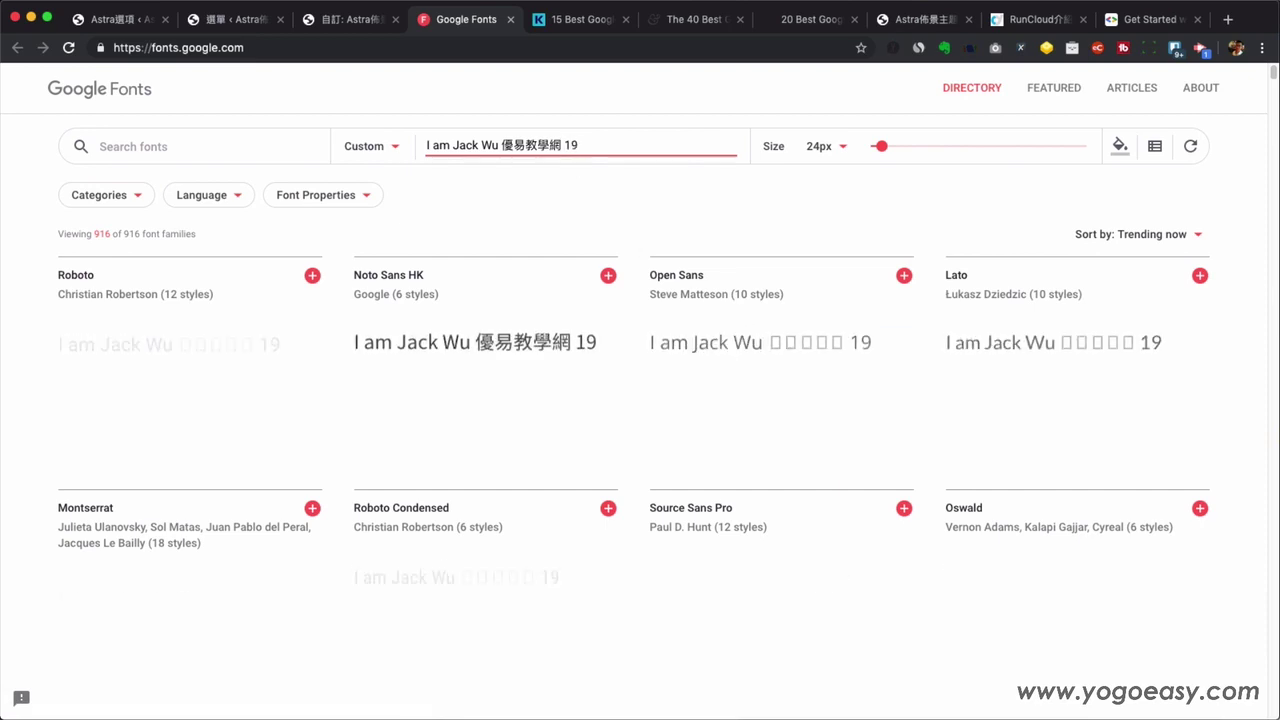
text(90)
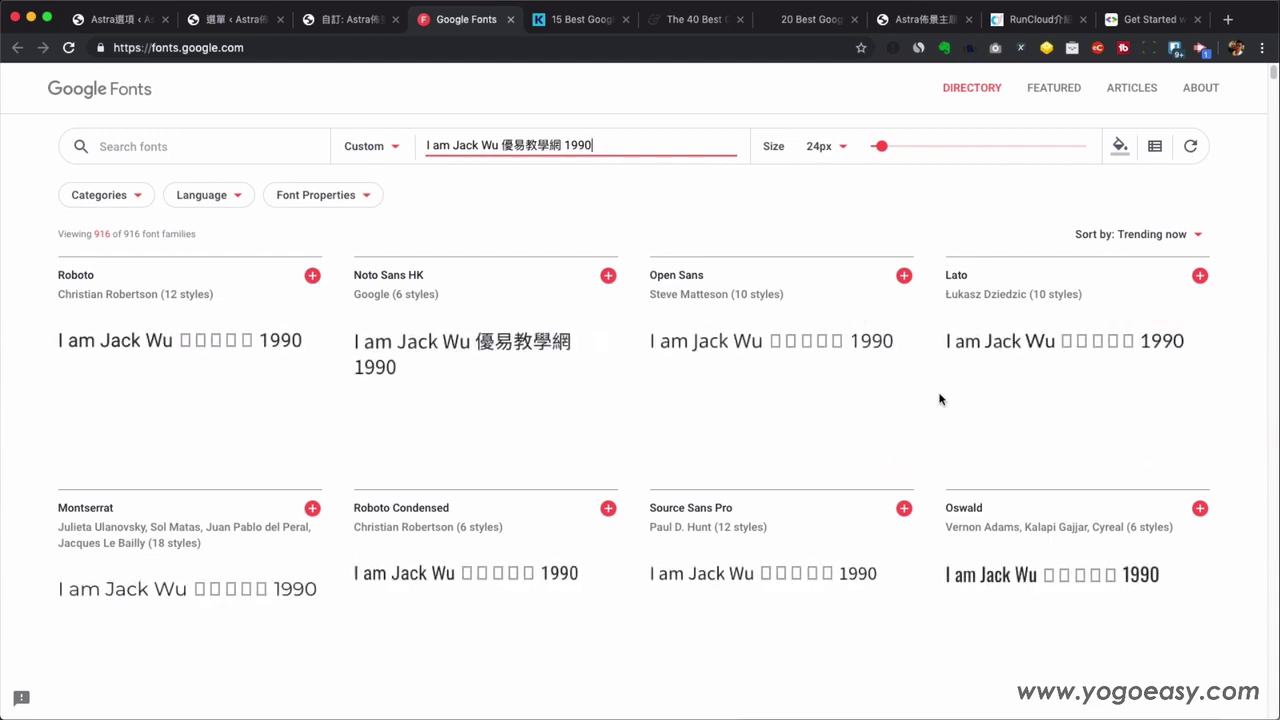
scroll(939, 399, down, 1)
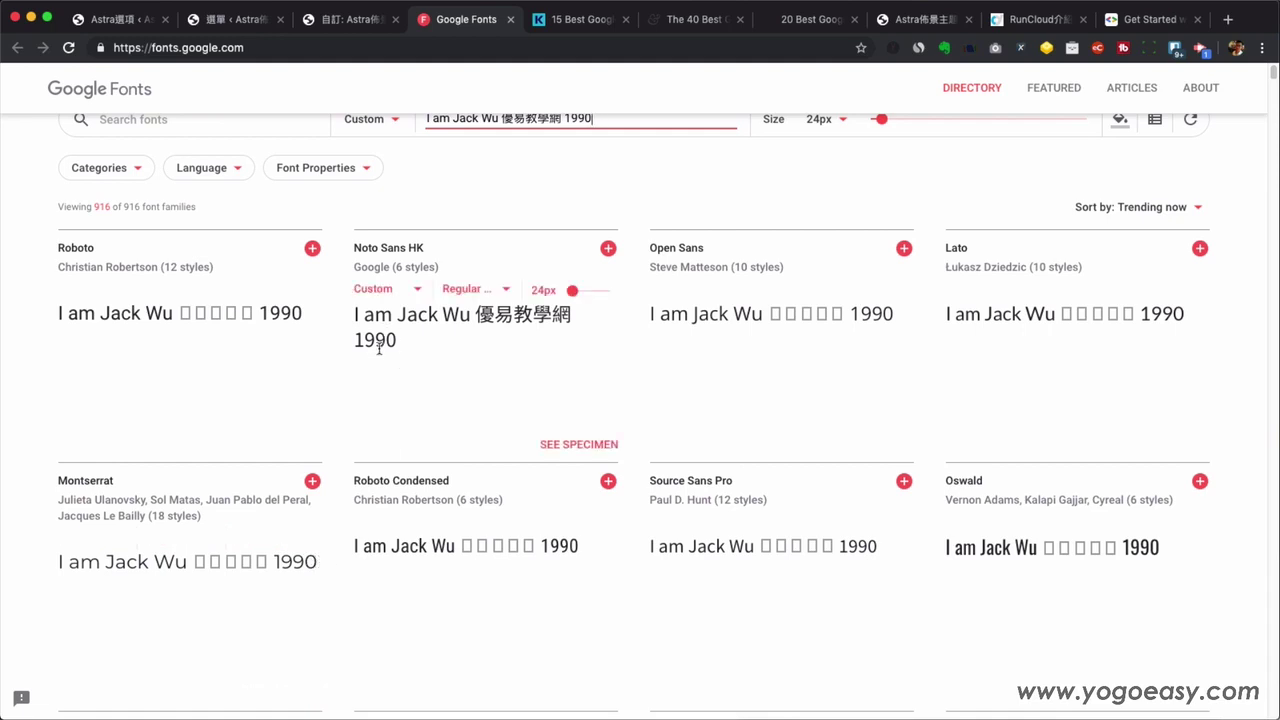
scroll(597, 428, up, 1)
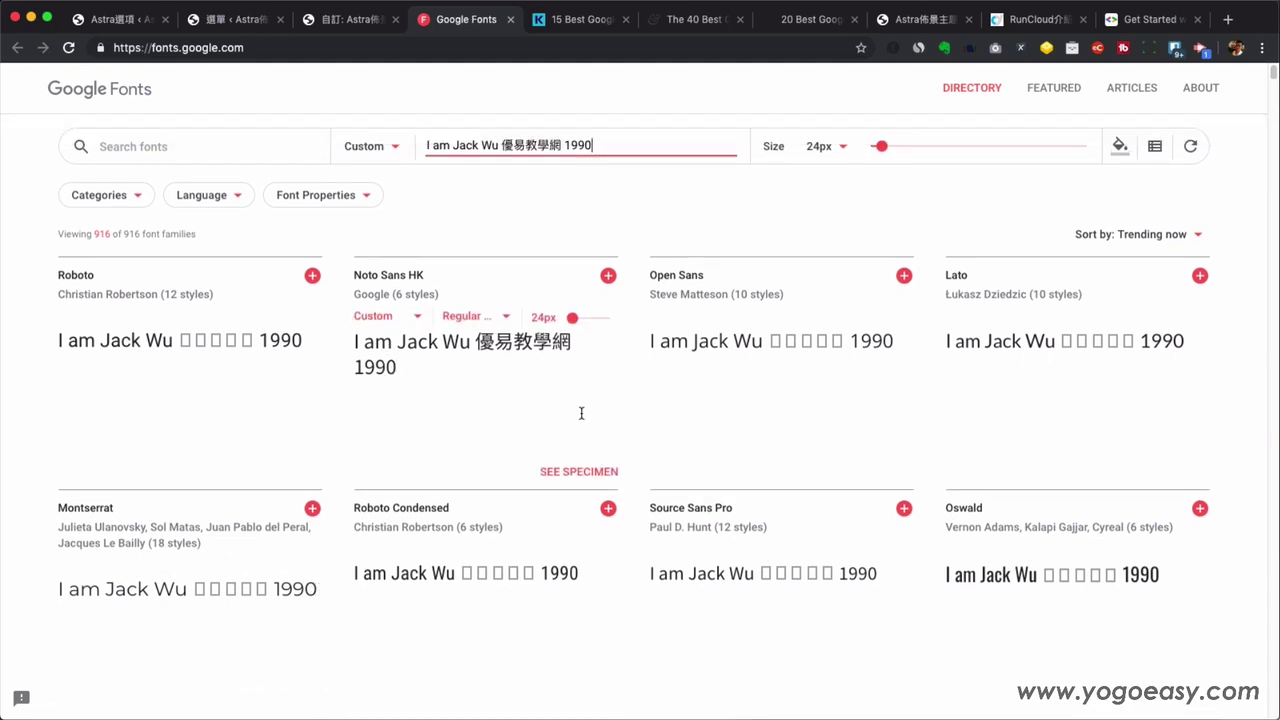
Filter the font directory by the language Chinese (Traditional), review the matching families, and return to the WordPress customizer.
click(196, 198)
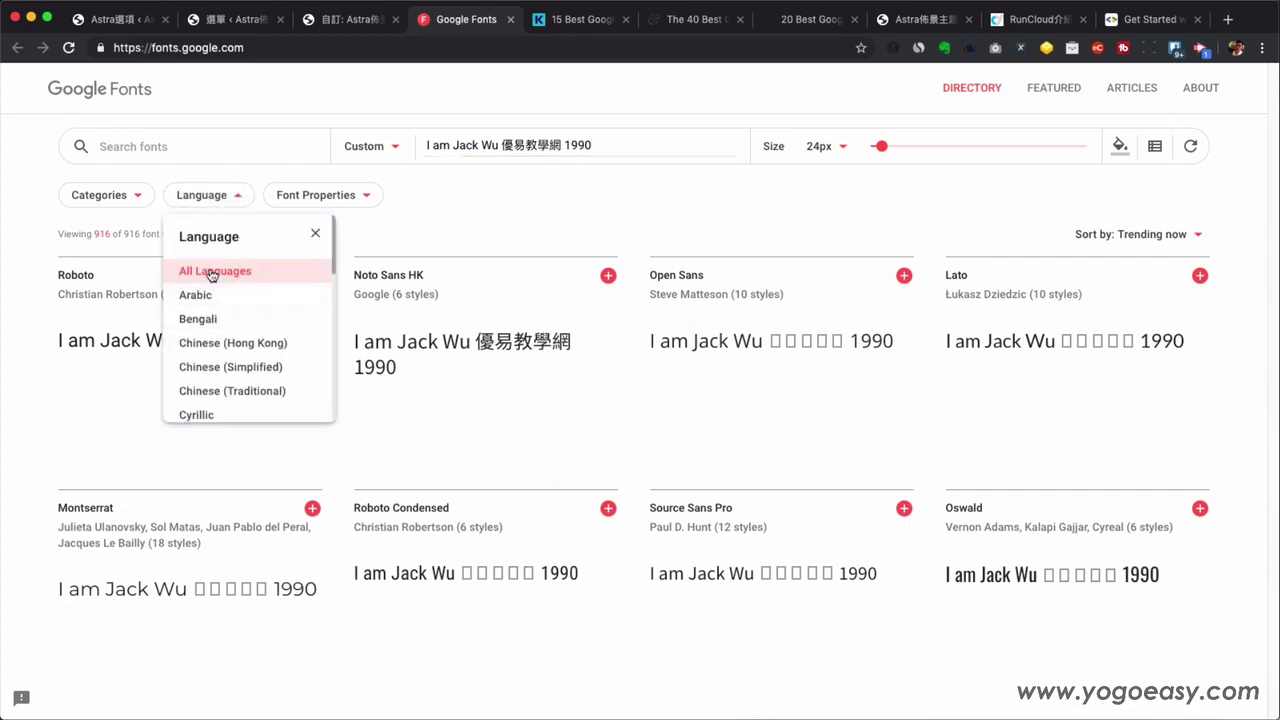
click(250, 398)
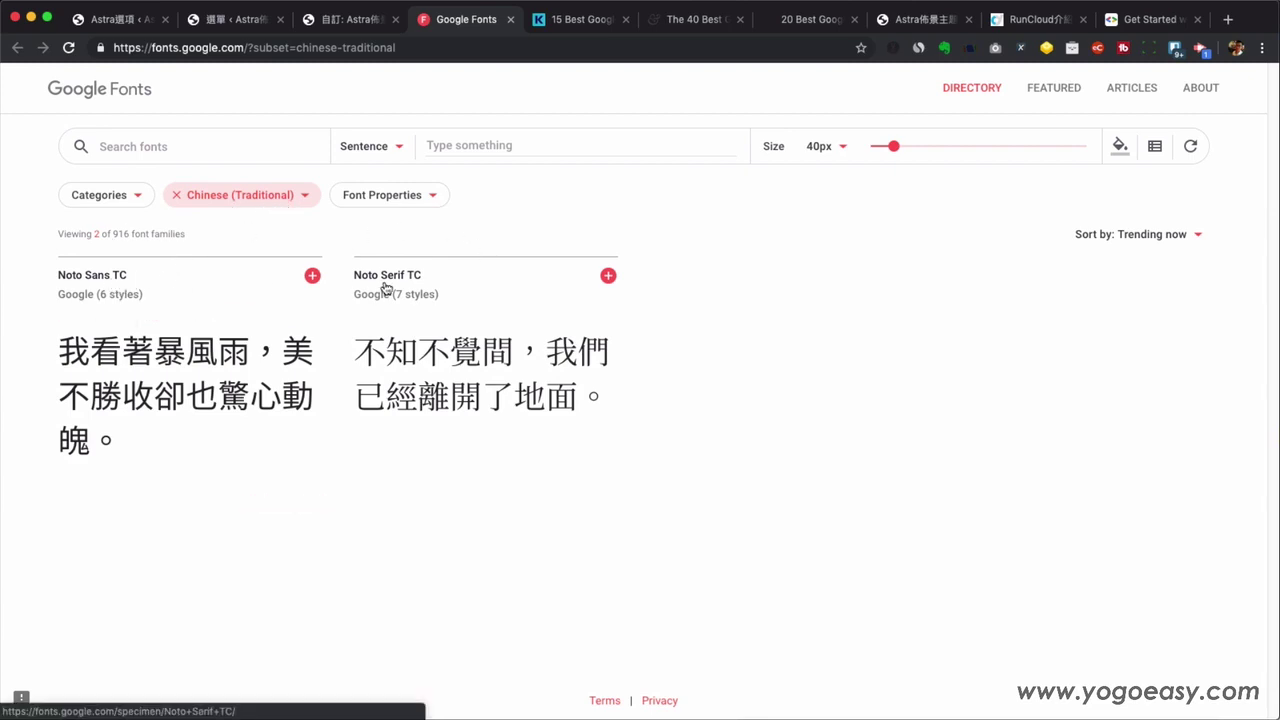
mouse_move(62, 286)
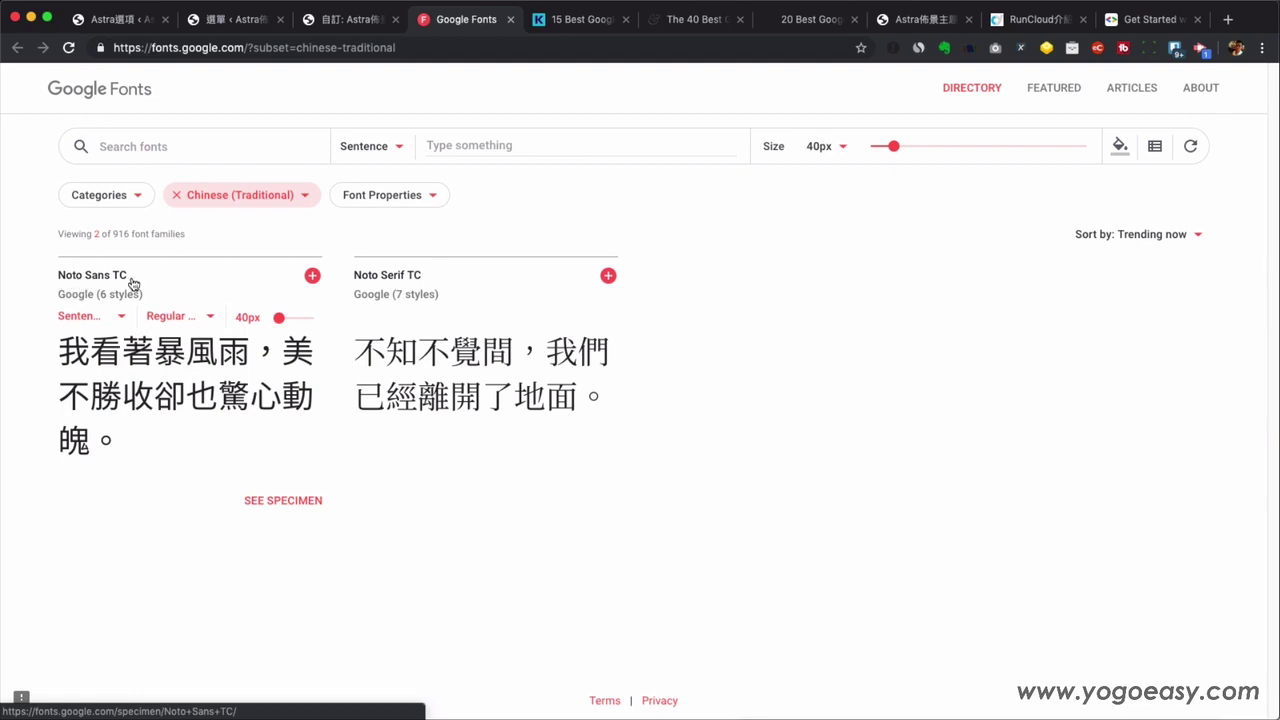
mouse_move(383, 283)
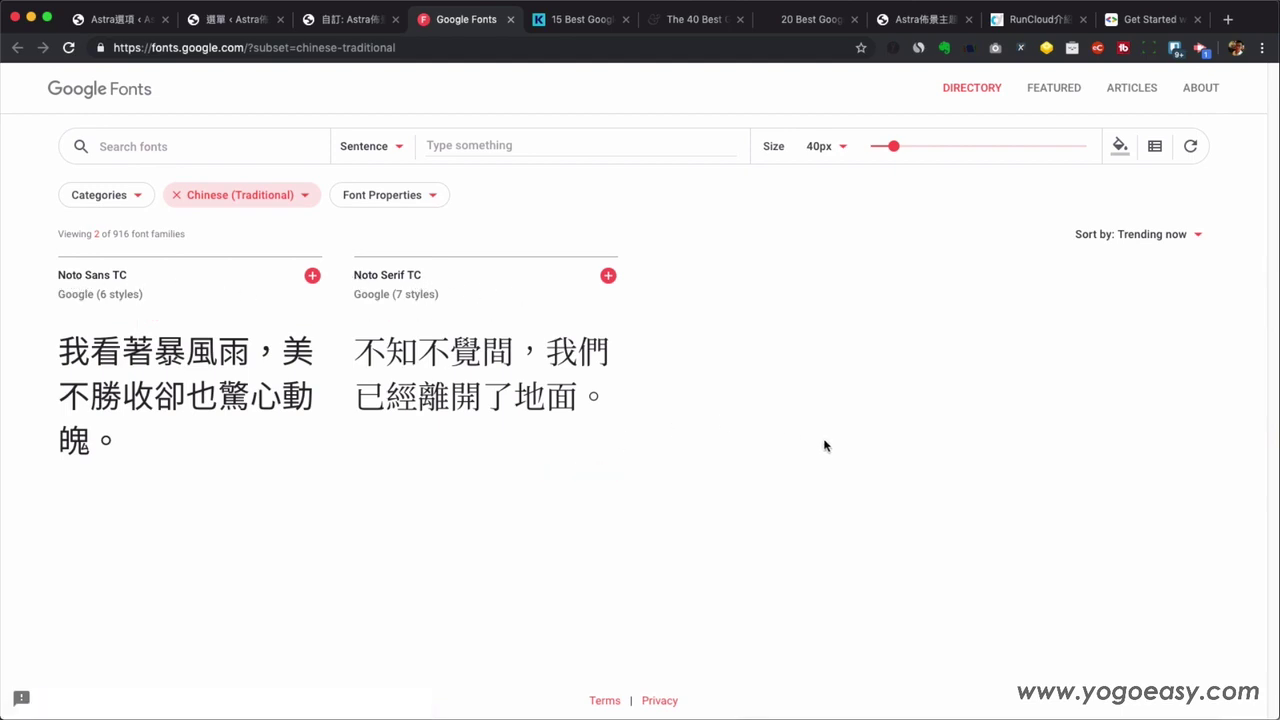
mouse_move(414, 306)
click(356, 22)
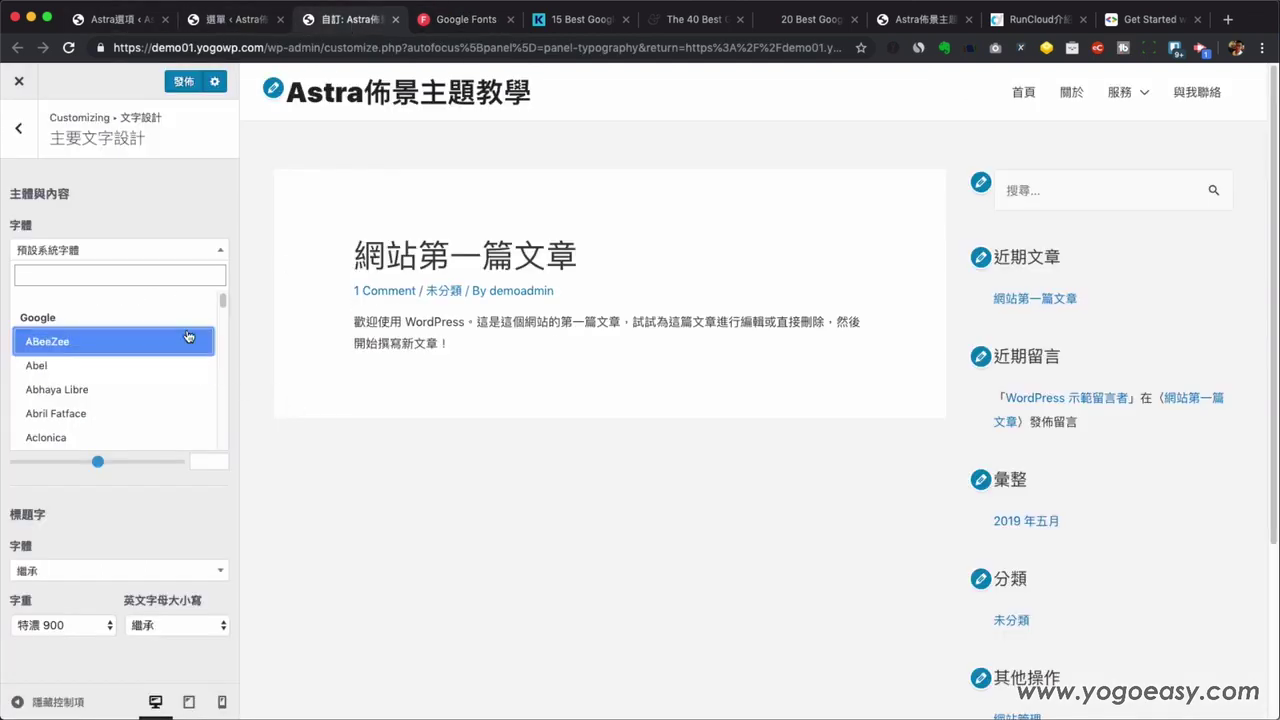
Search the body font list for TC and set the body and content font to Noto Sans TC.
click(150, 276)
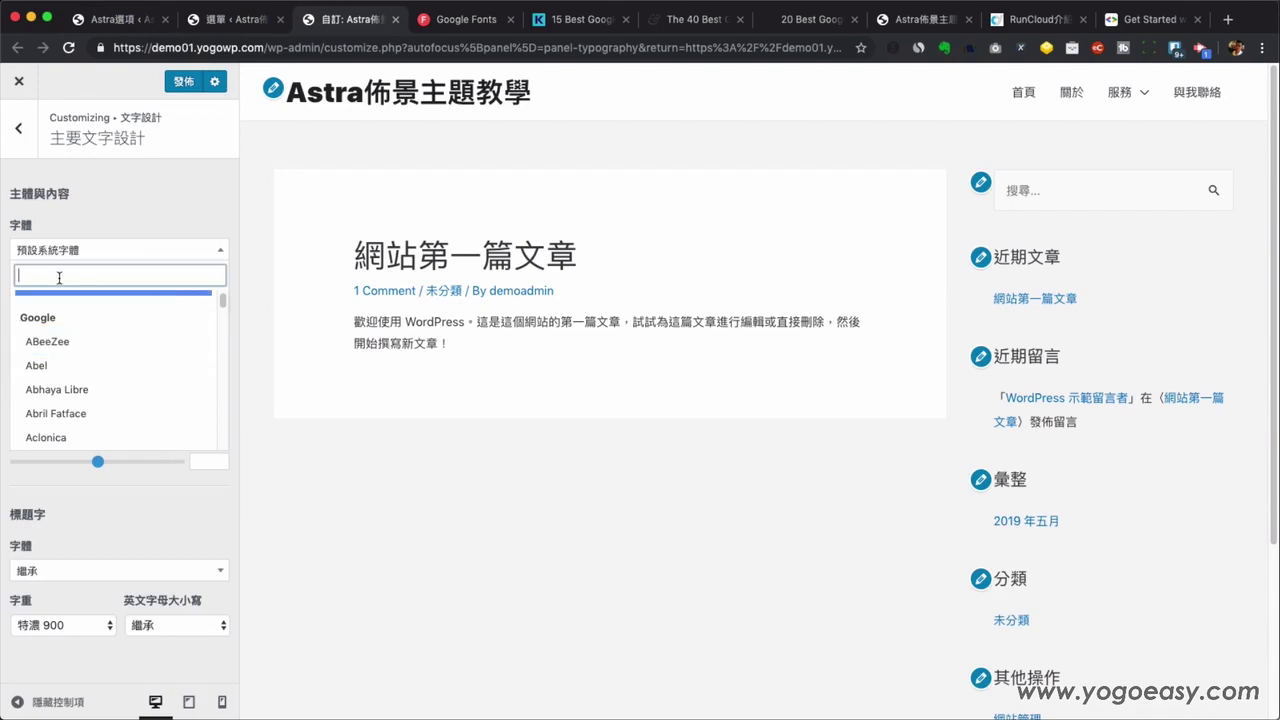
text(TC)
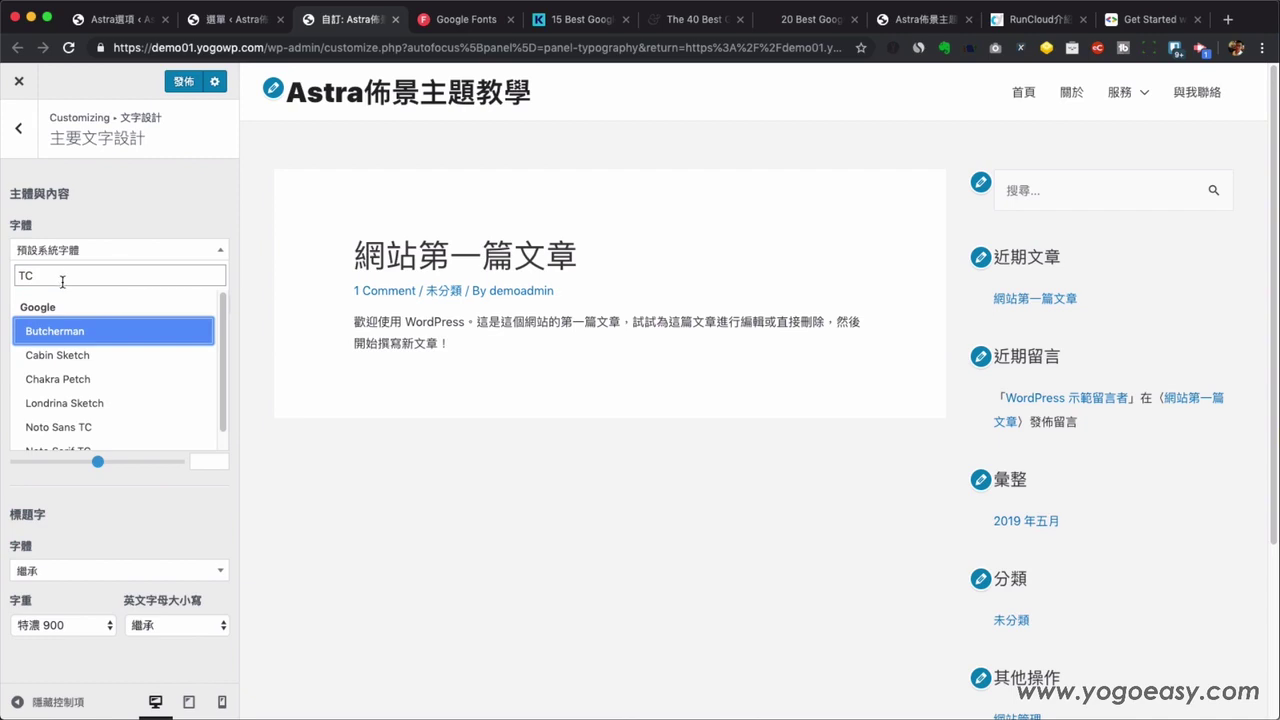
scroll(157, 334, down, 1)
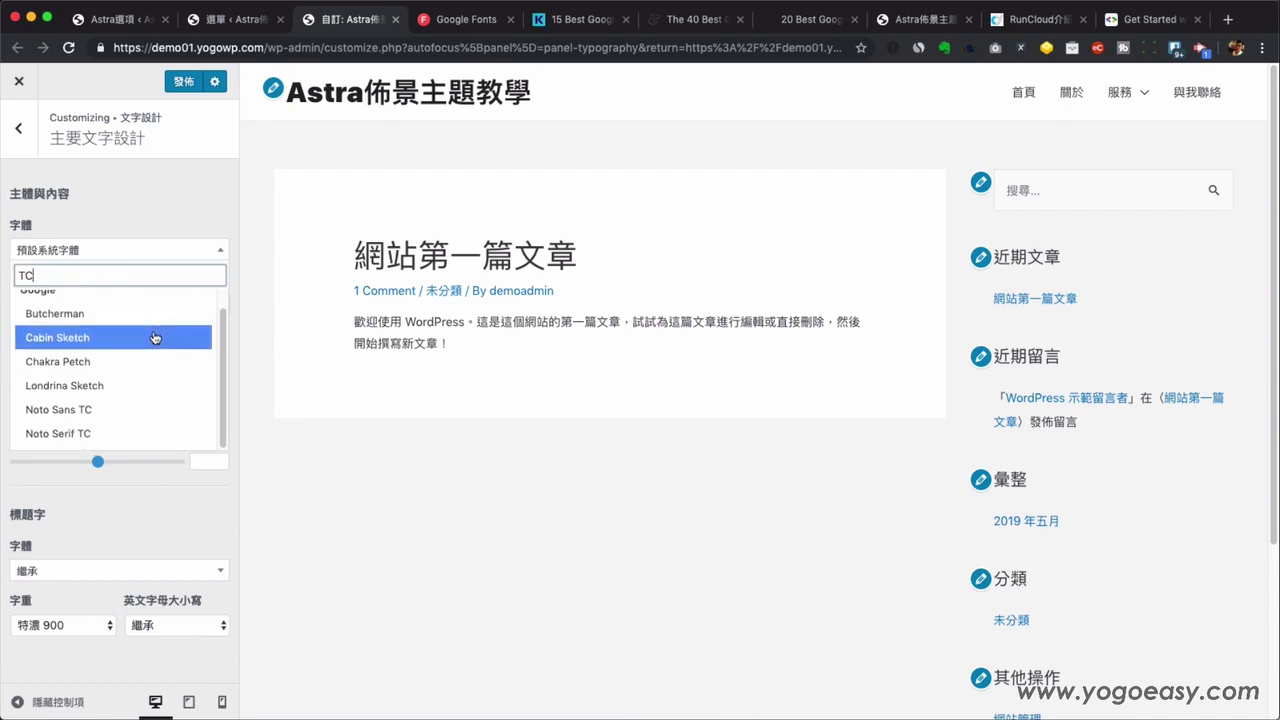
click(75, 410)
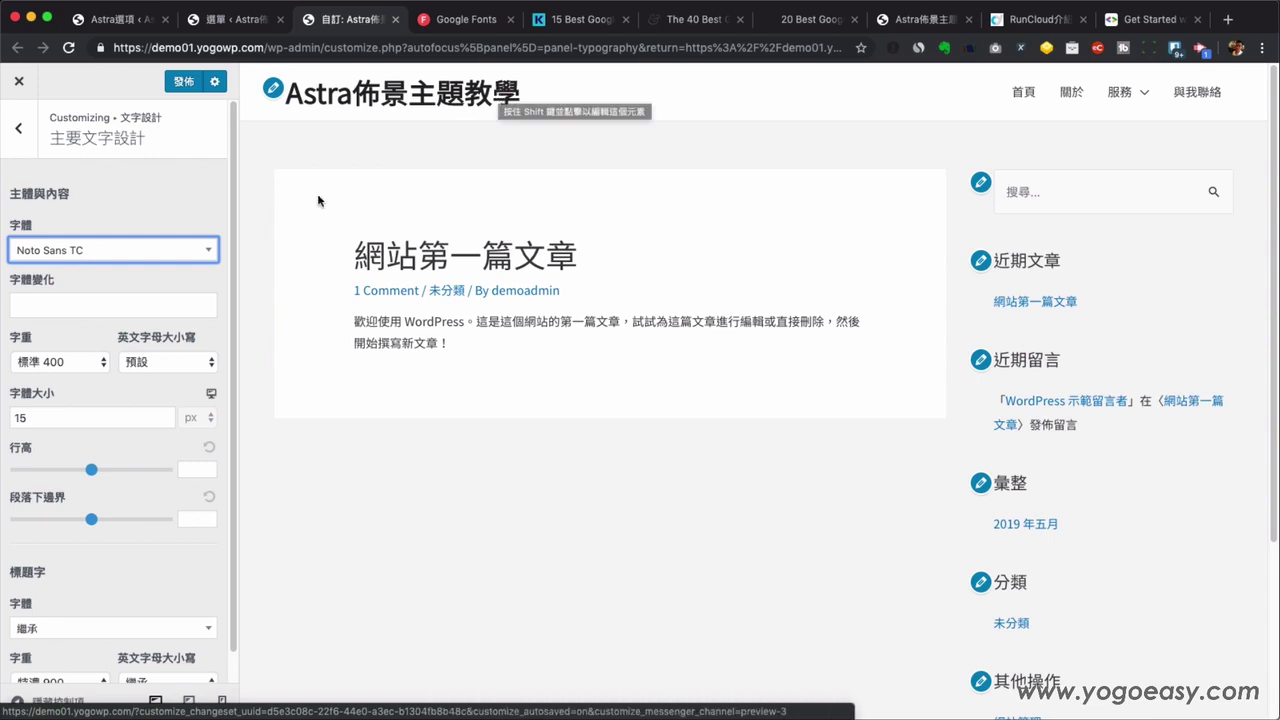
Search the body font list for TC again and set the body and content font to Noto Serif TC.
click(116, 250)
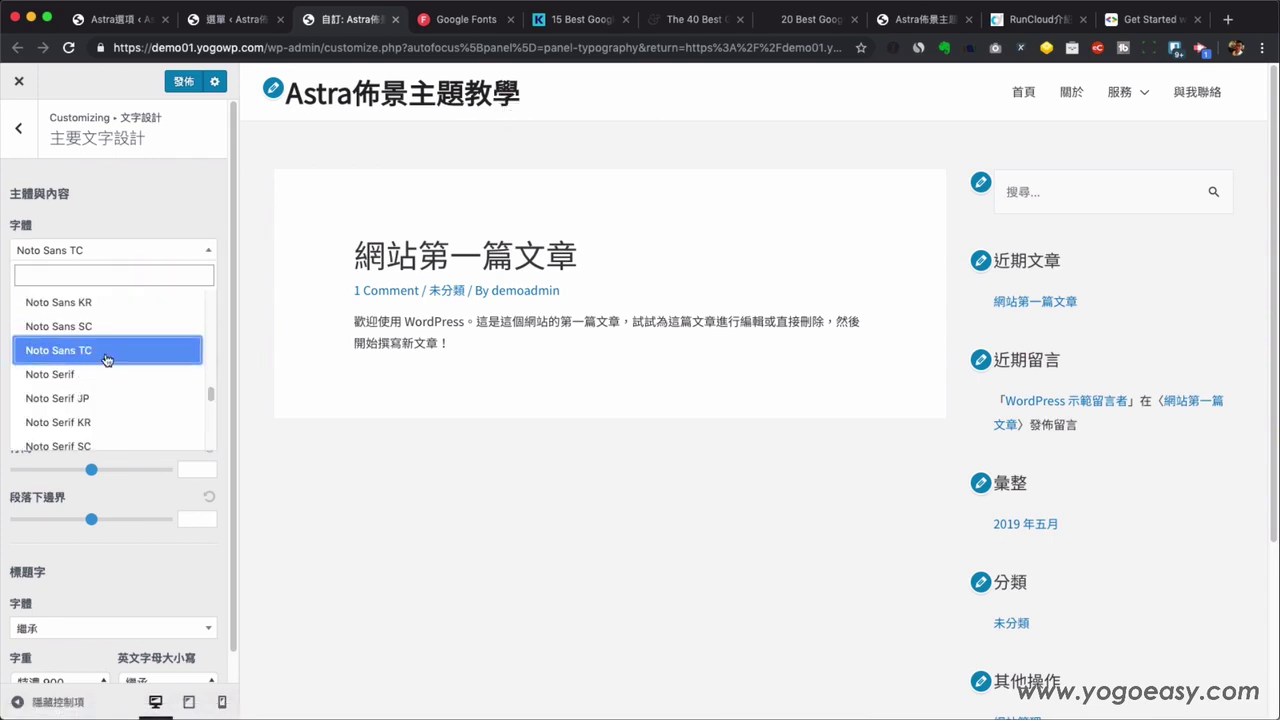
click(75, 277)
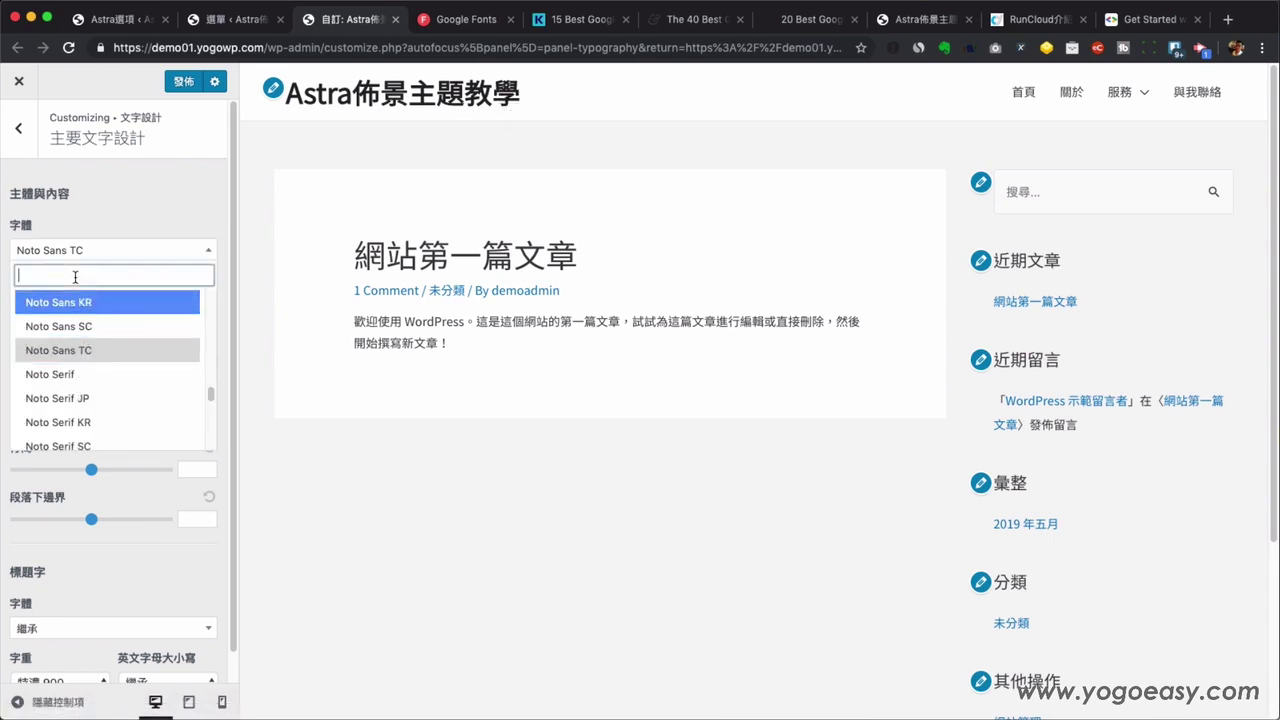
text(TC)
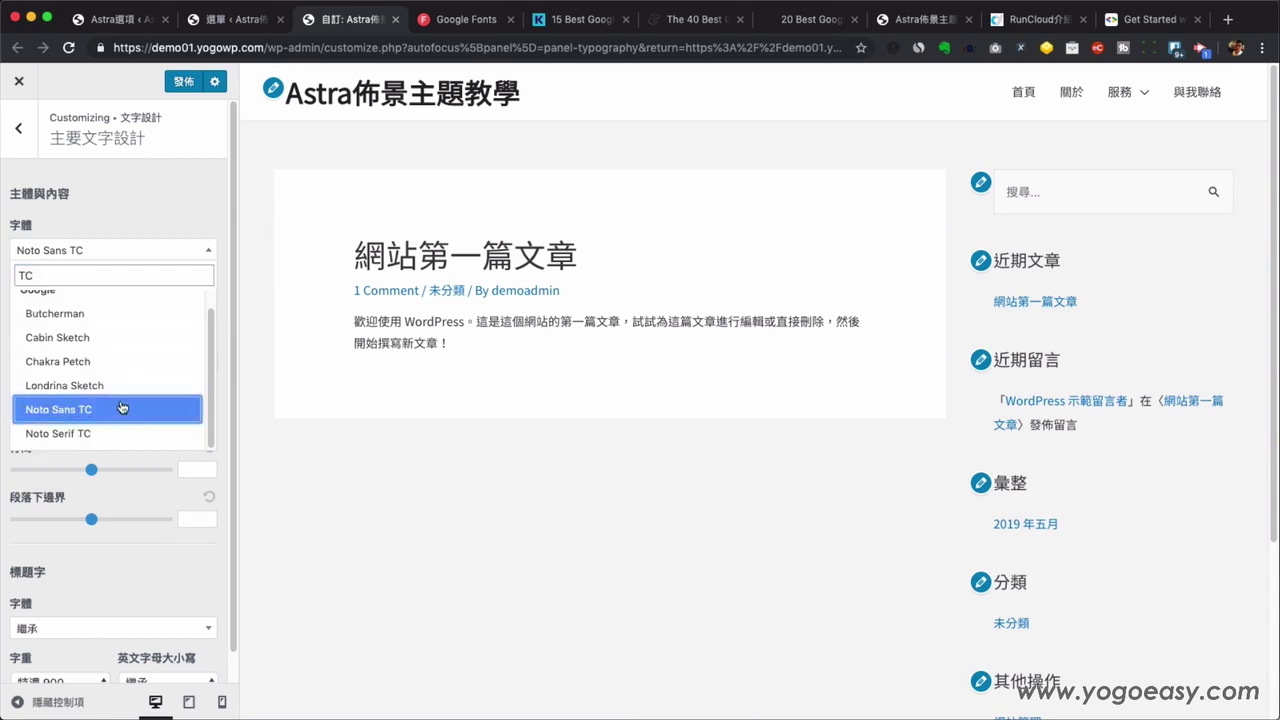
click(104, 438)
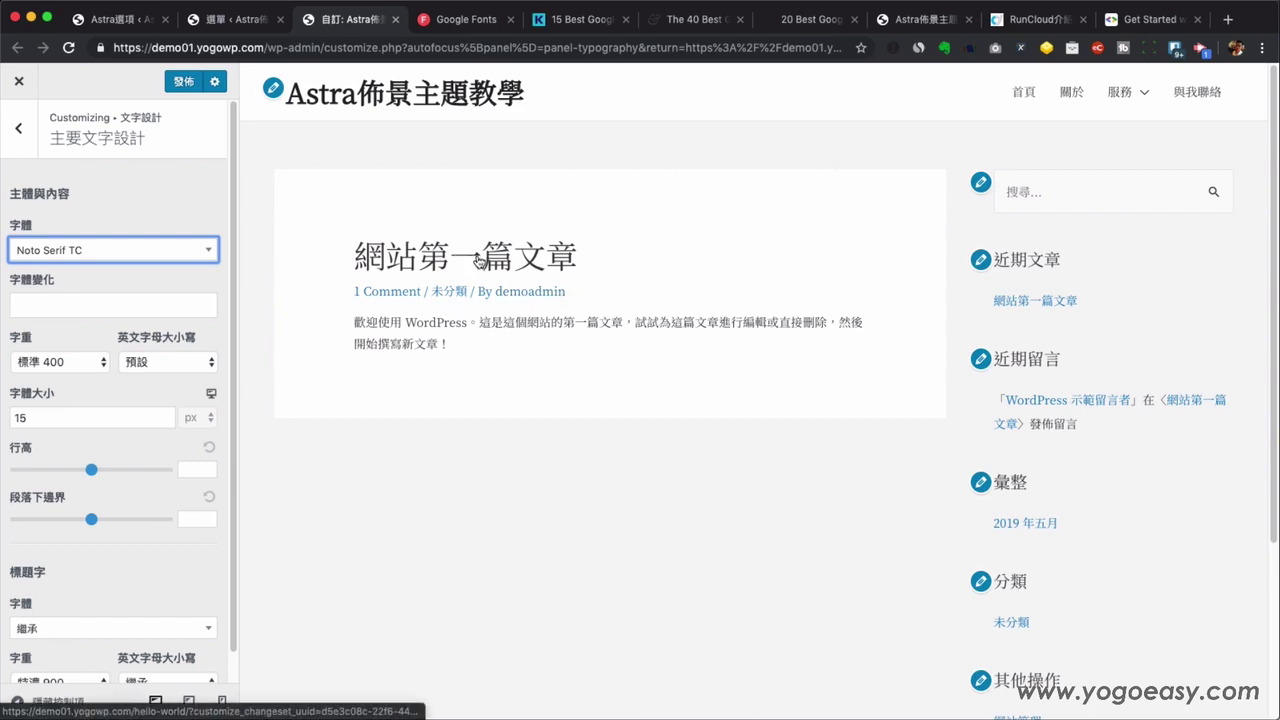
click(537, 303)
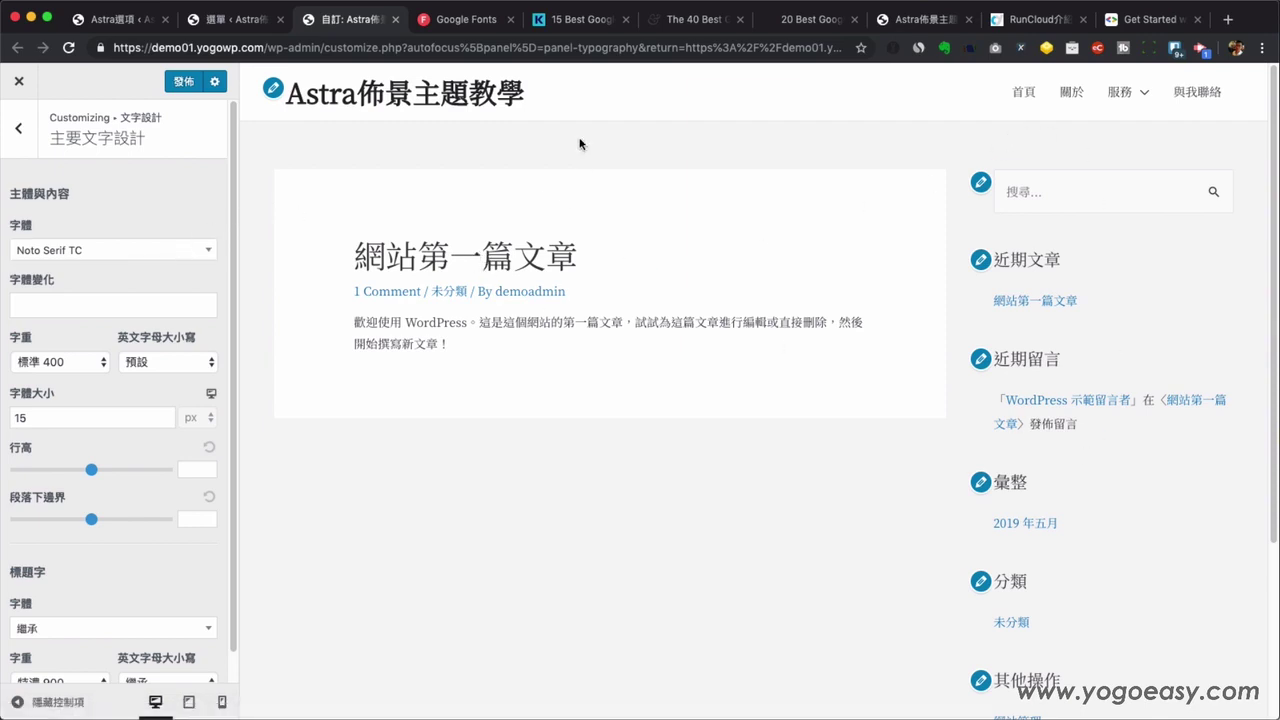
Check the Traditional Chinese families on Google Fonts, and compare them with the customizer's body font list filtered by TC.
click(465, 24)
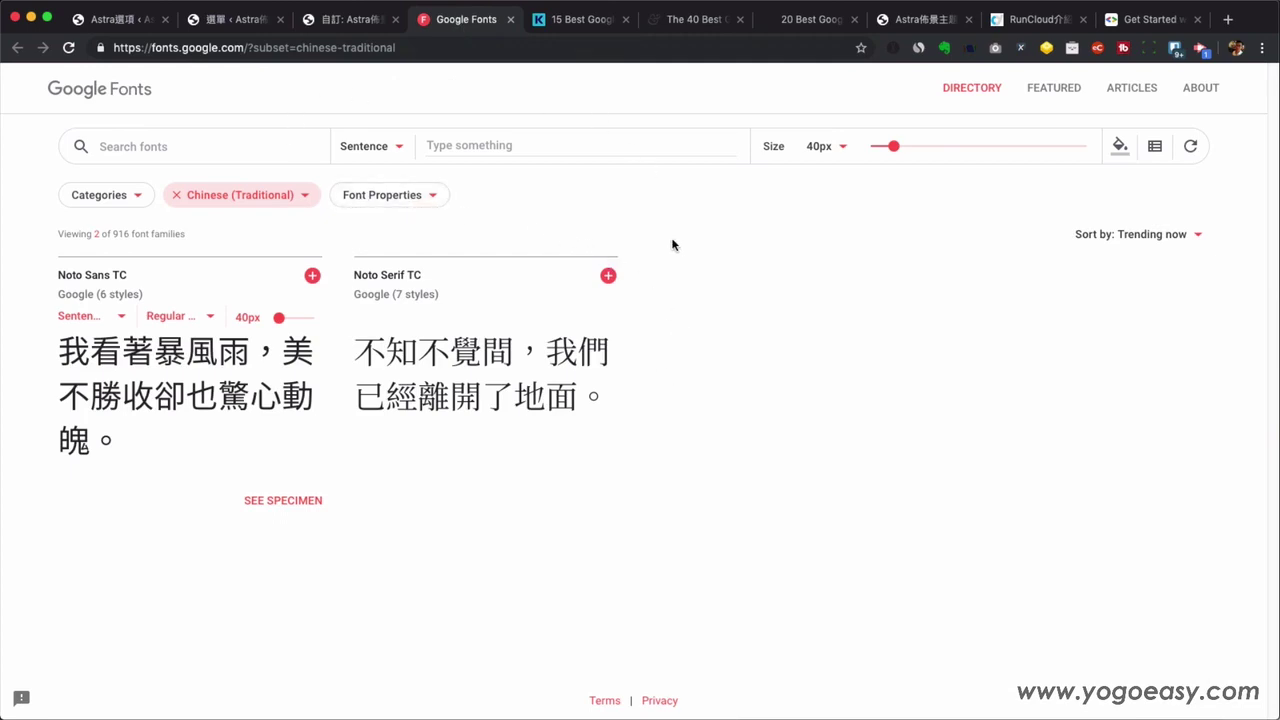
click(362, 24)
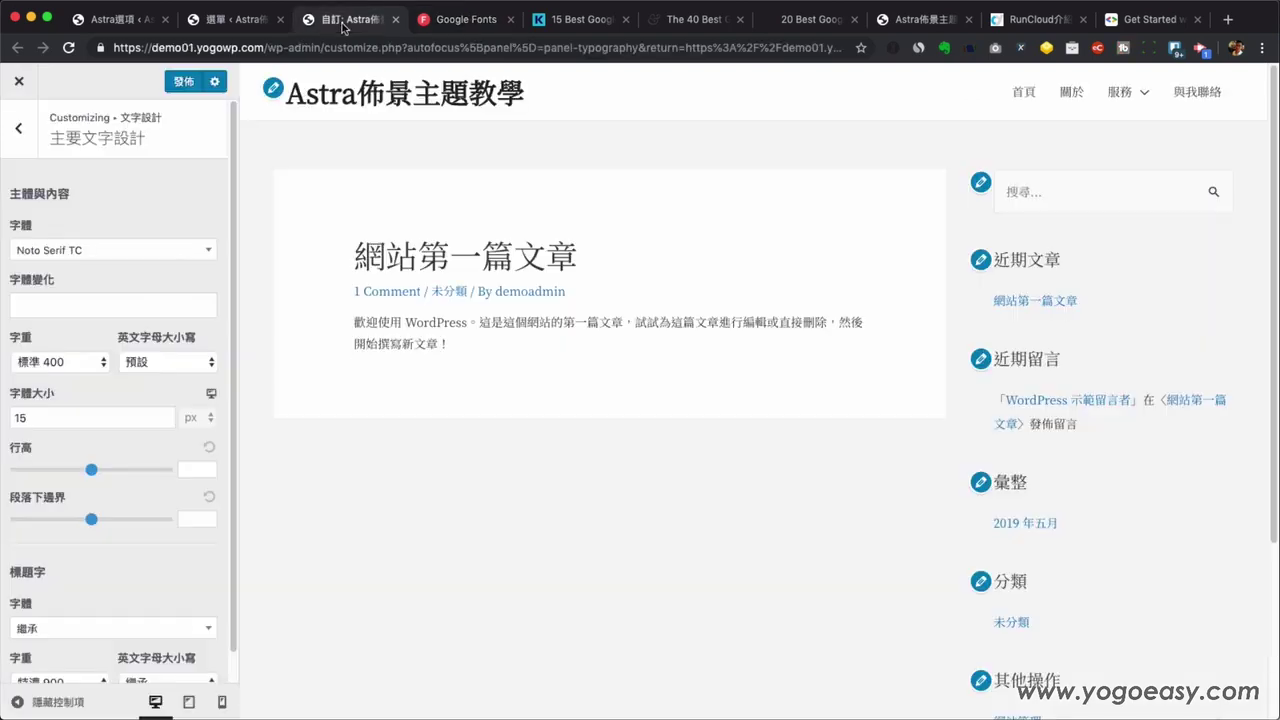
click(100, 251)
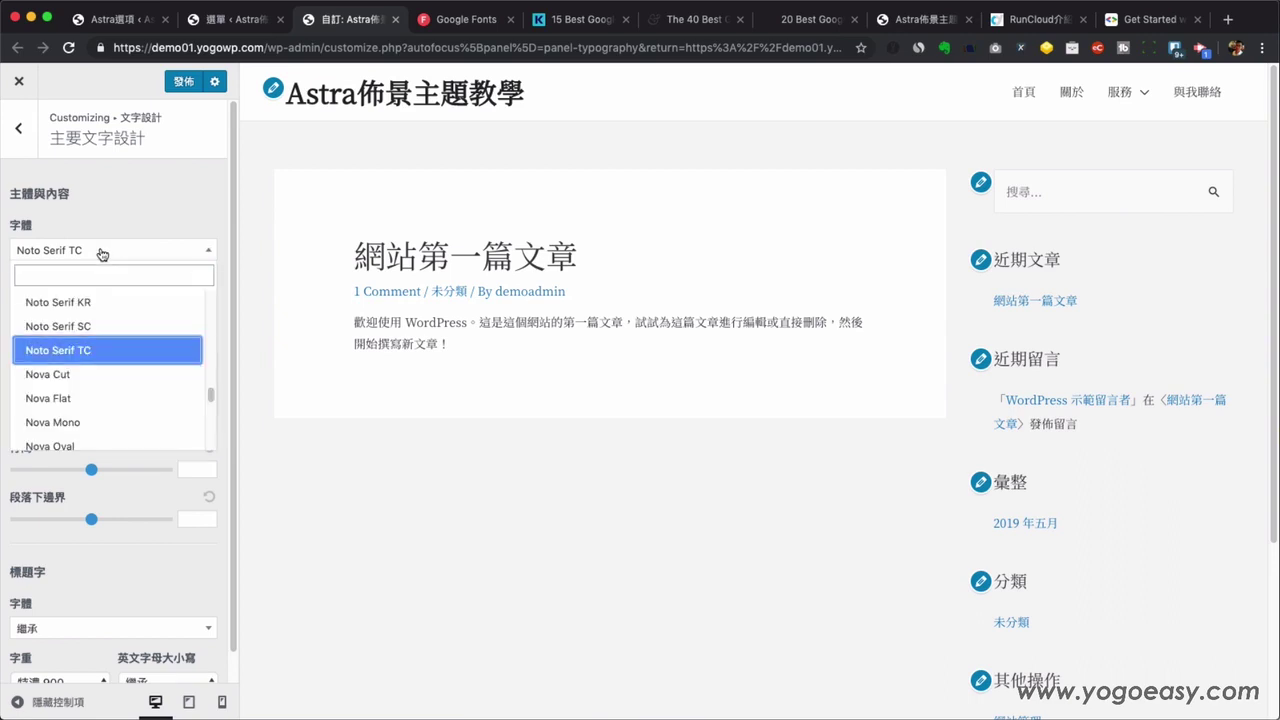
text(T)
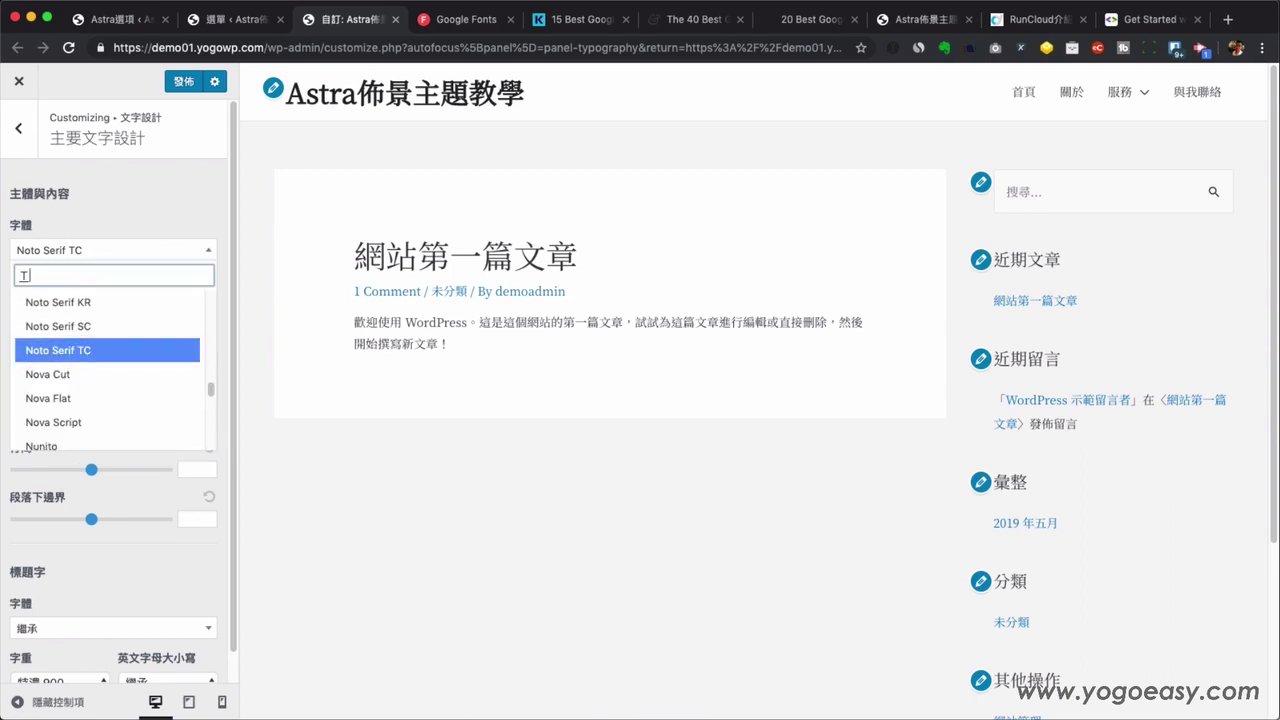
text(C)
key(BackSpace)
text(C)
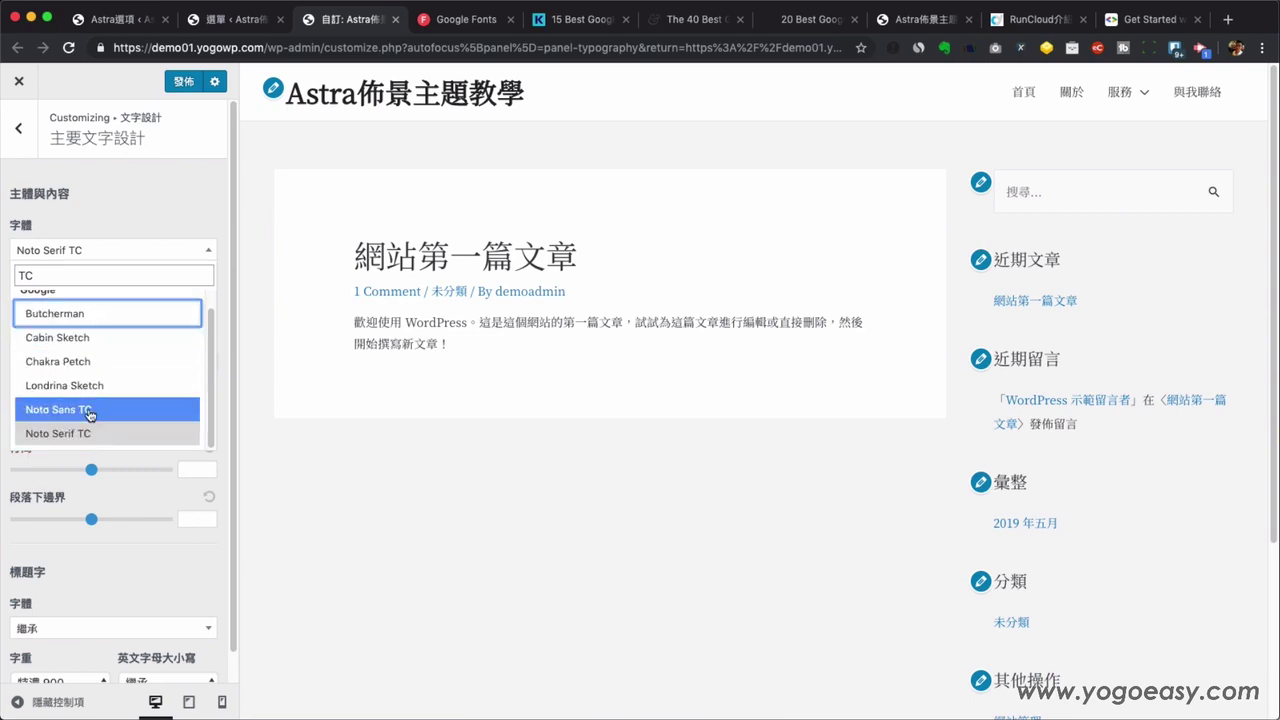
Open the Kinsta article on the 15 best Google Fonts and read through its popularity statistics and first font recommendations.
click(465, 22)
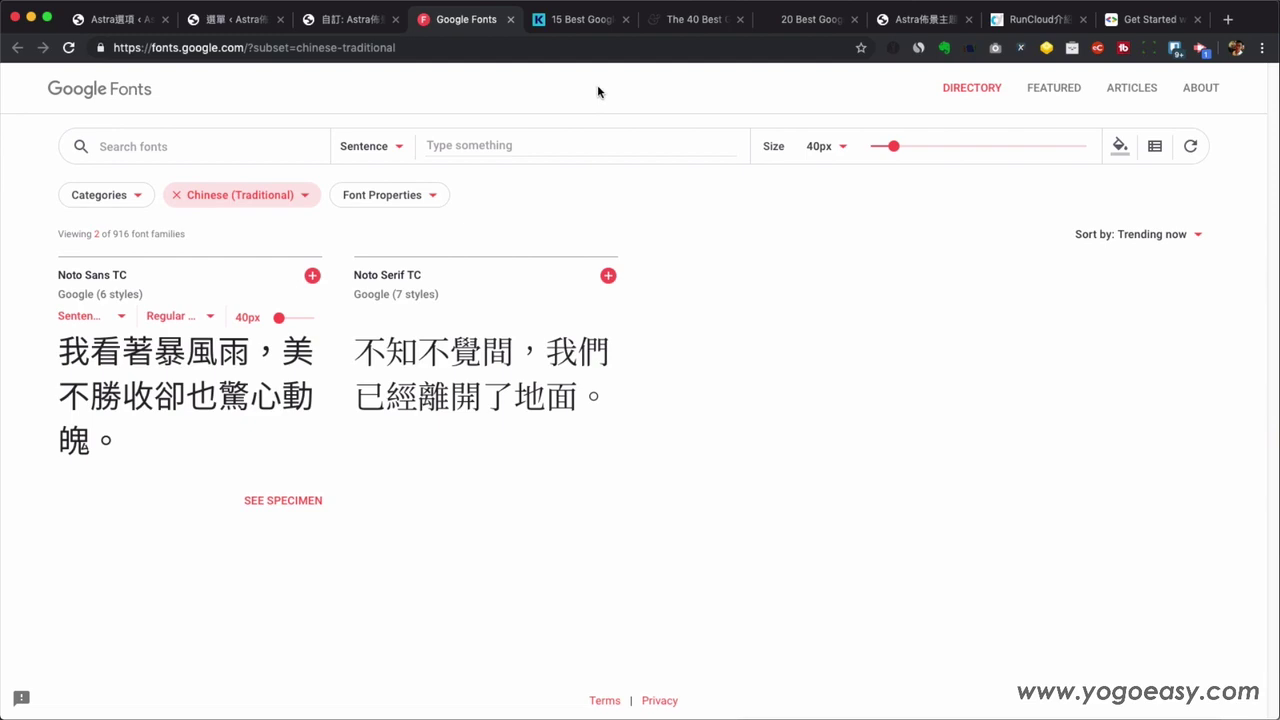
click(573, 22)
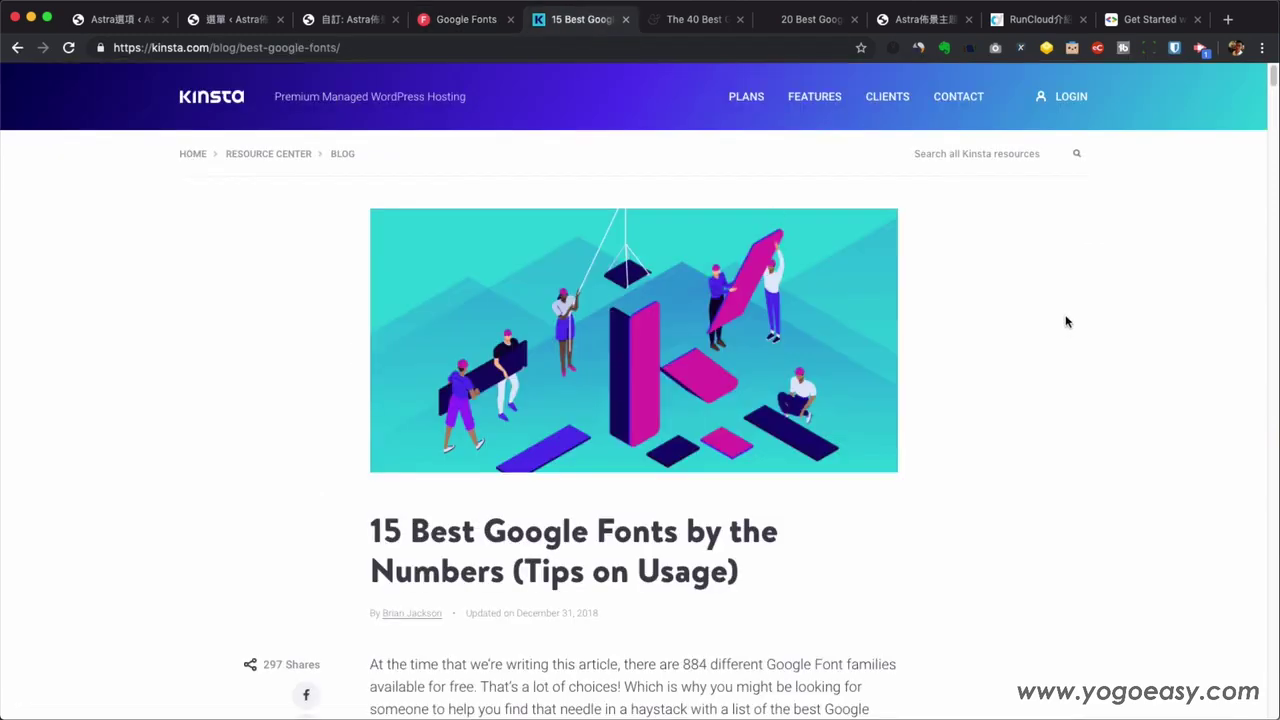
scroll(1020, 320, down, 10)
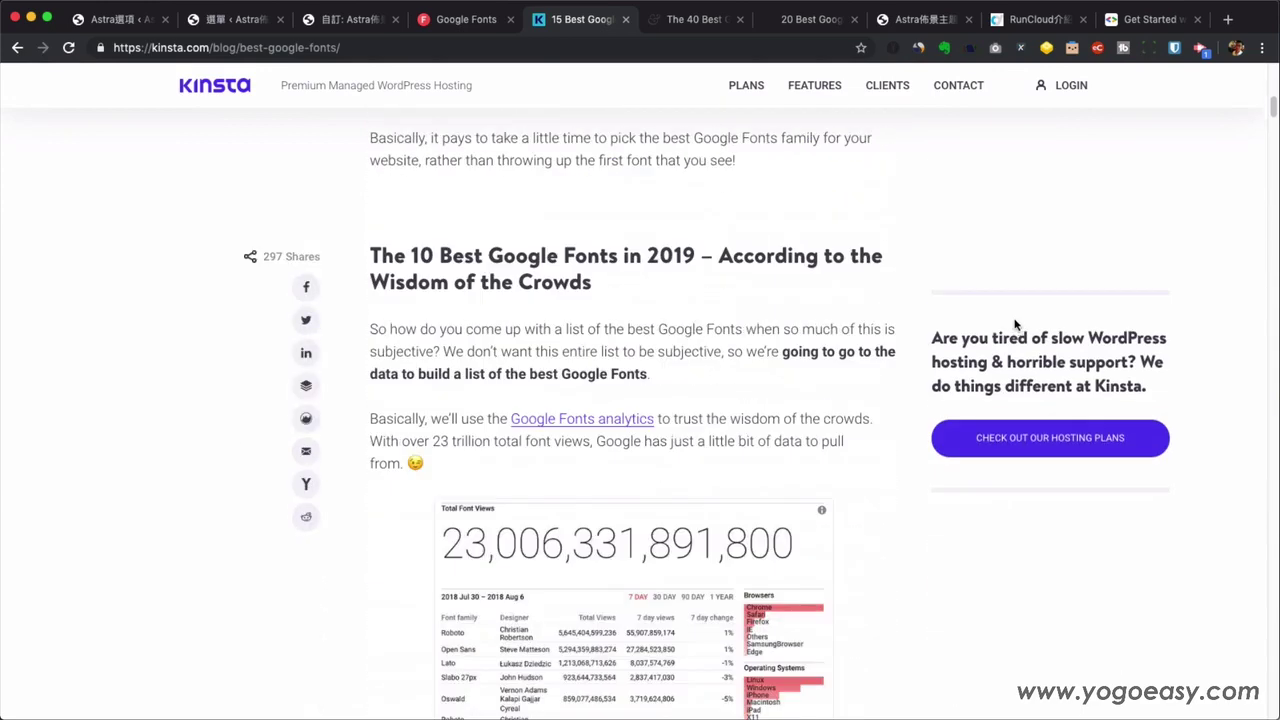
scroll(1015, 323, down, 3)
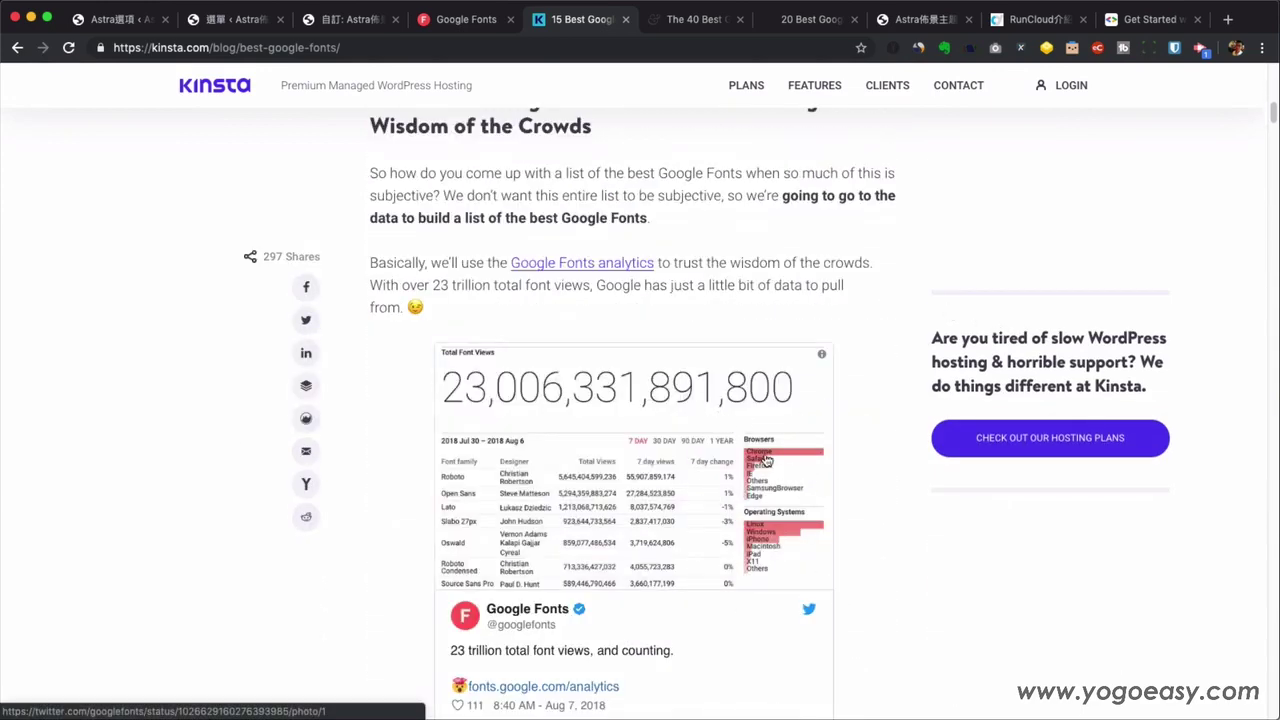
scroll(890, 528, down, 3)
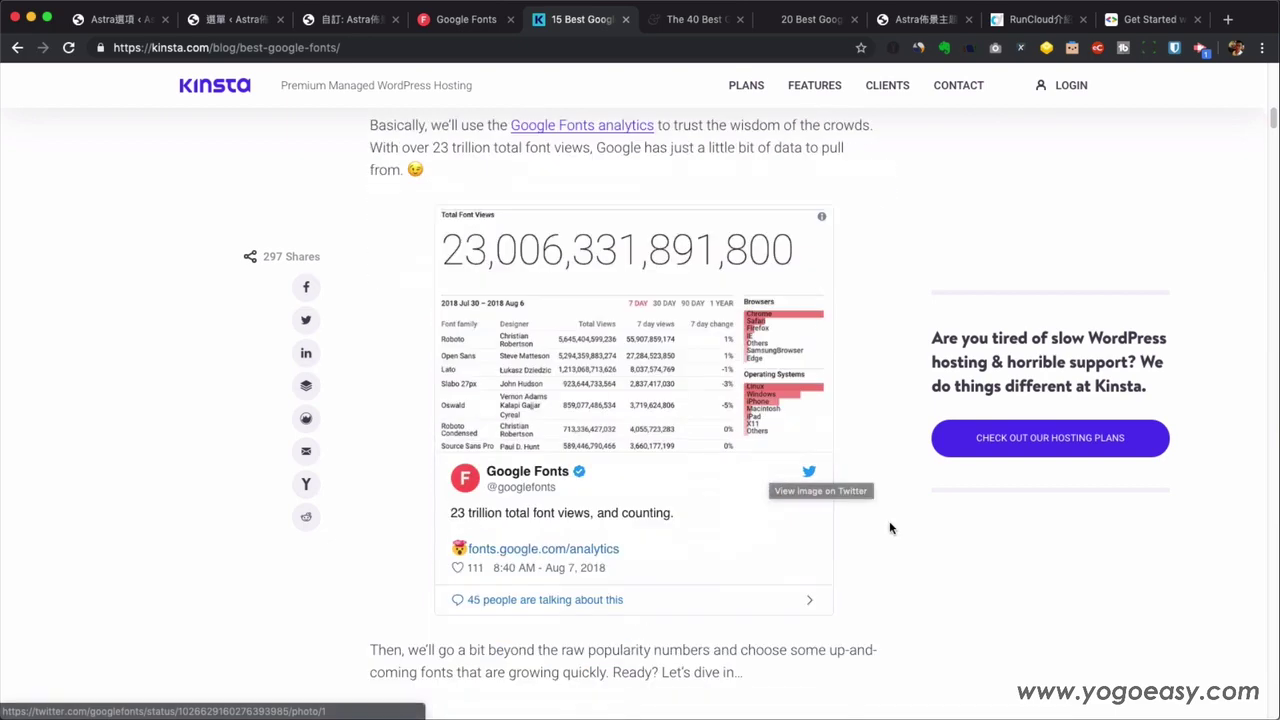
scroll(890, 528, down, 6)
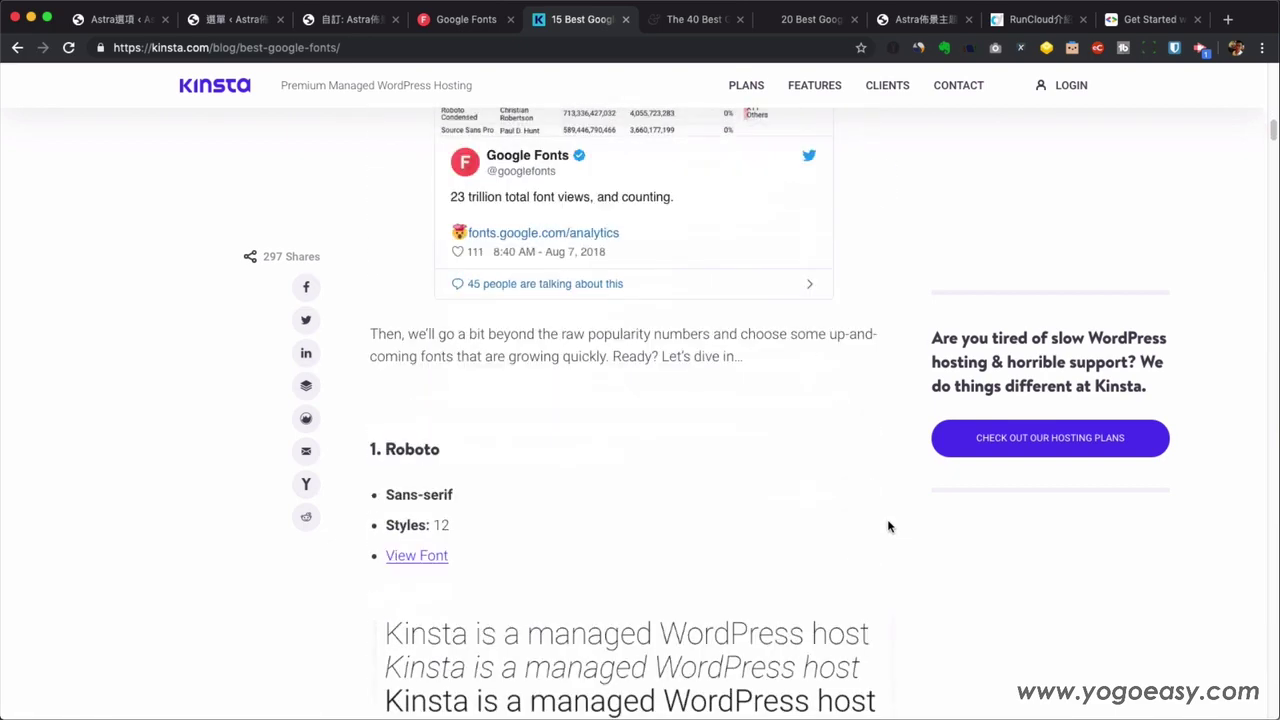
scroll(889, 527, down, 3)
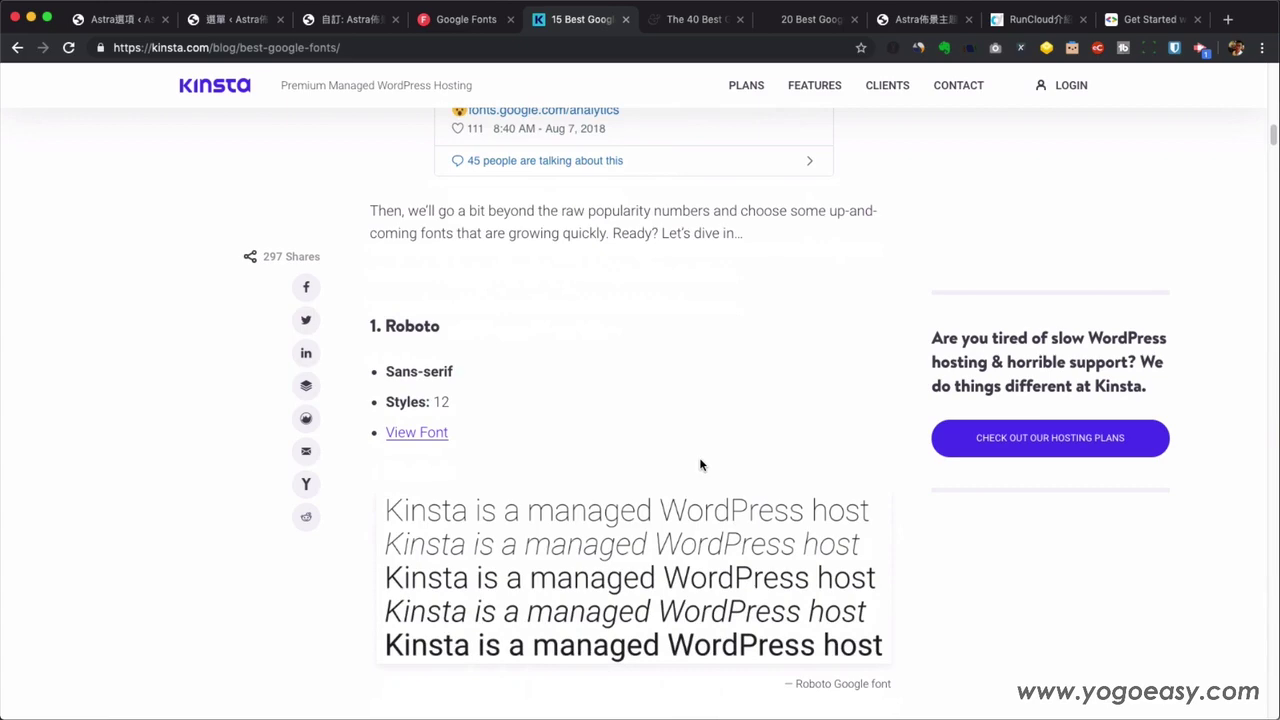
scroll(703, 433, down, 15)
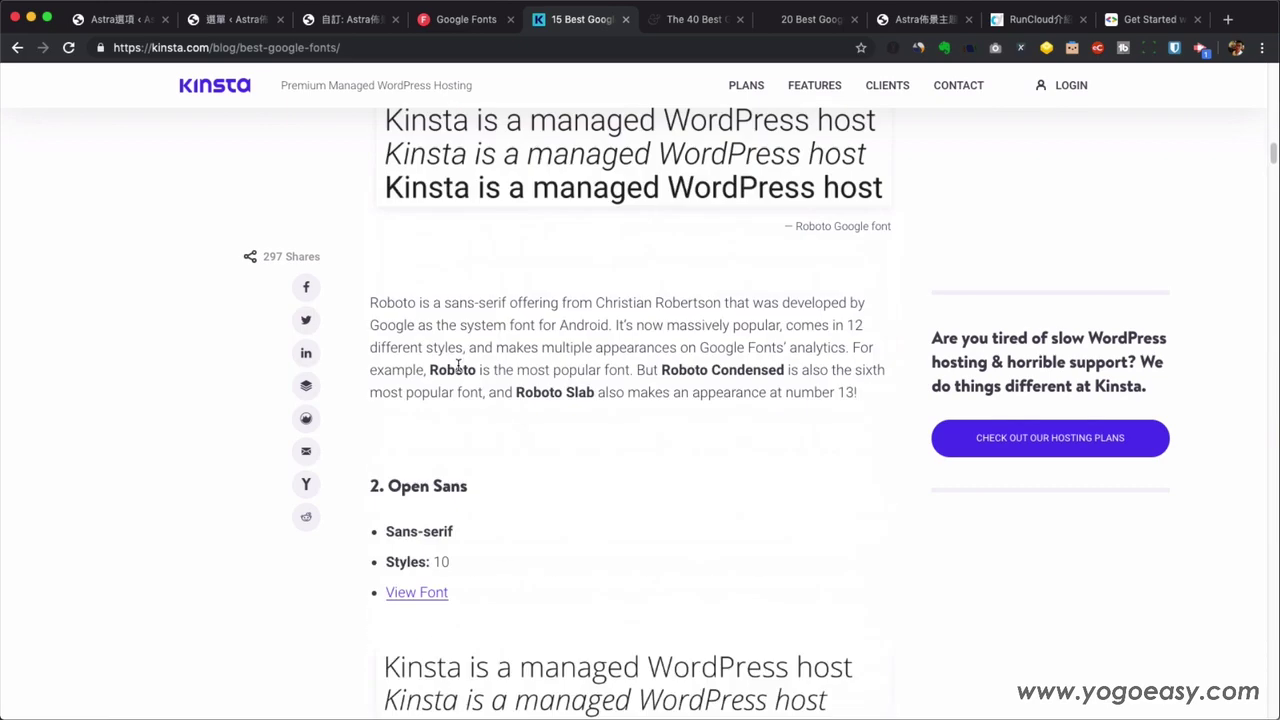
scroll(510, 410, down, 15)
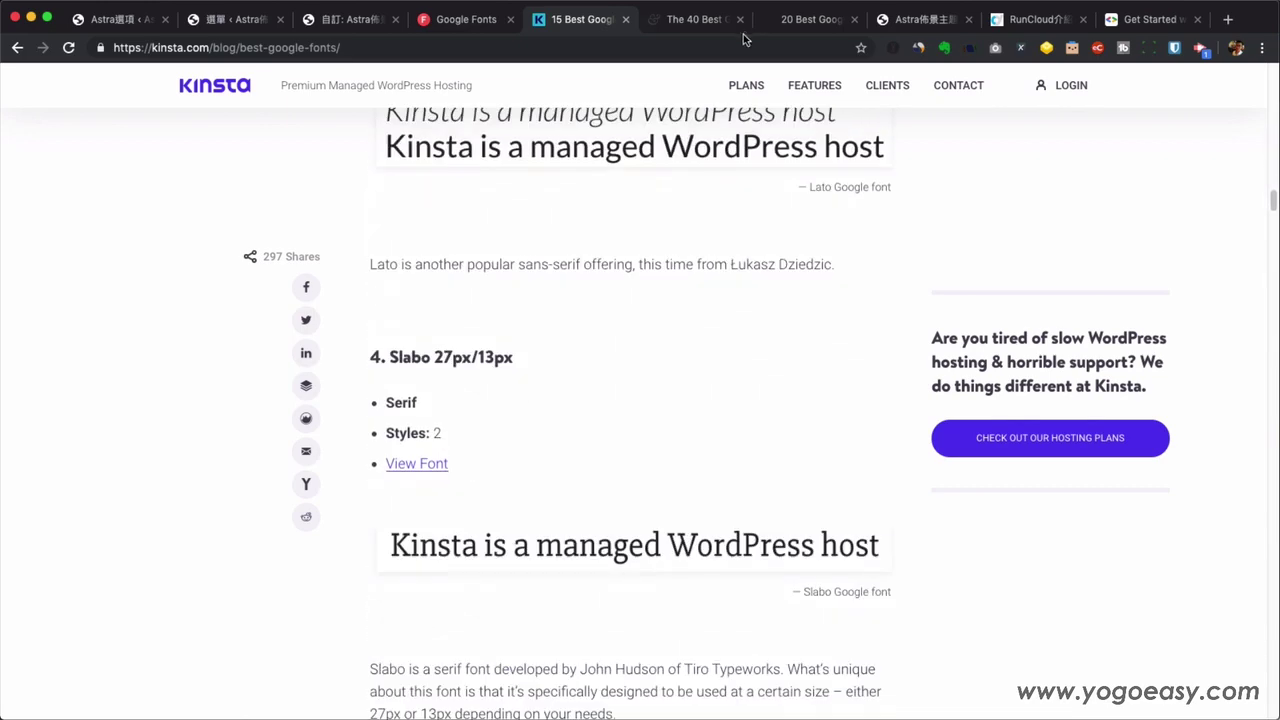
Look over the Typewolf list of 40 best free Google Fonts and the Awwwards list of 20 best web fonts.
click(690, 20)
scroll(767, 282, down, 1)
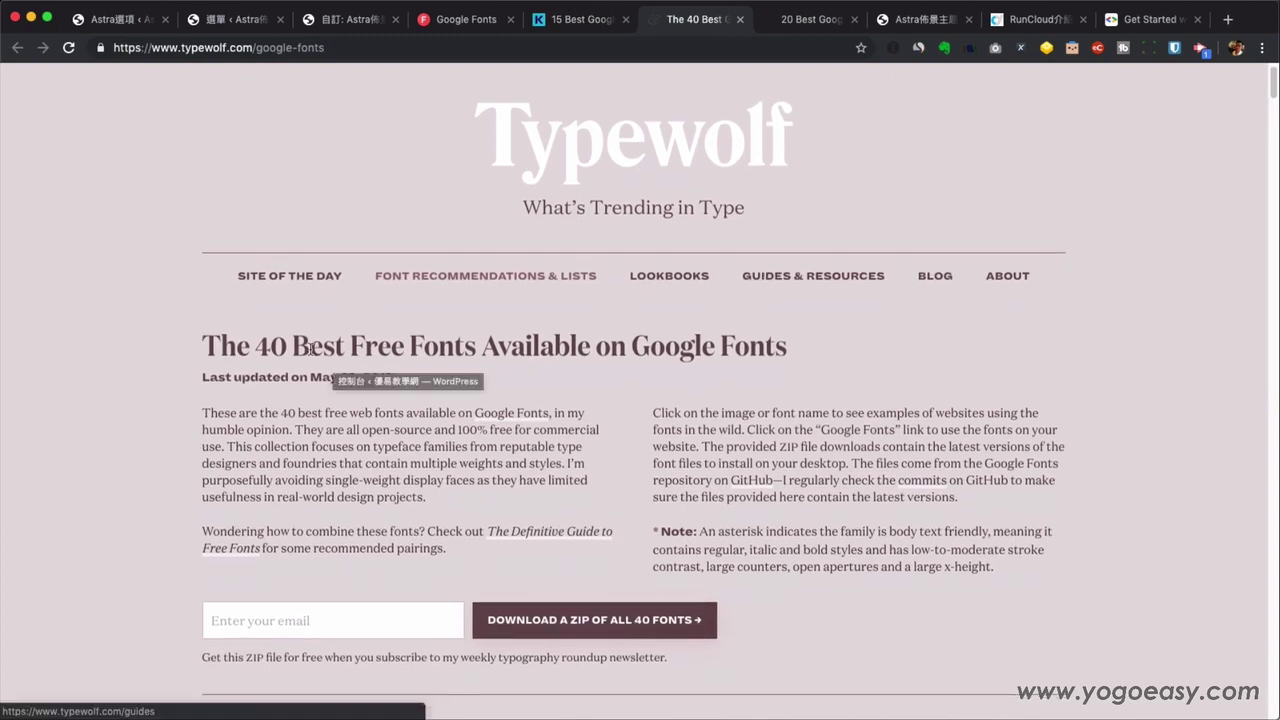
click(800, 19)
scroll(603, 316, up, 2)
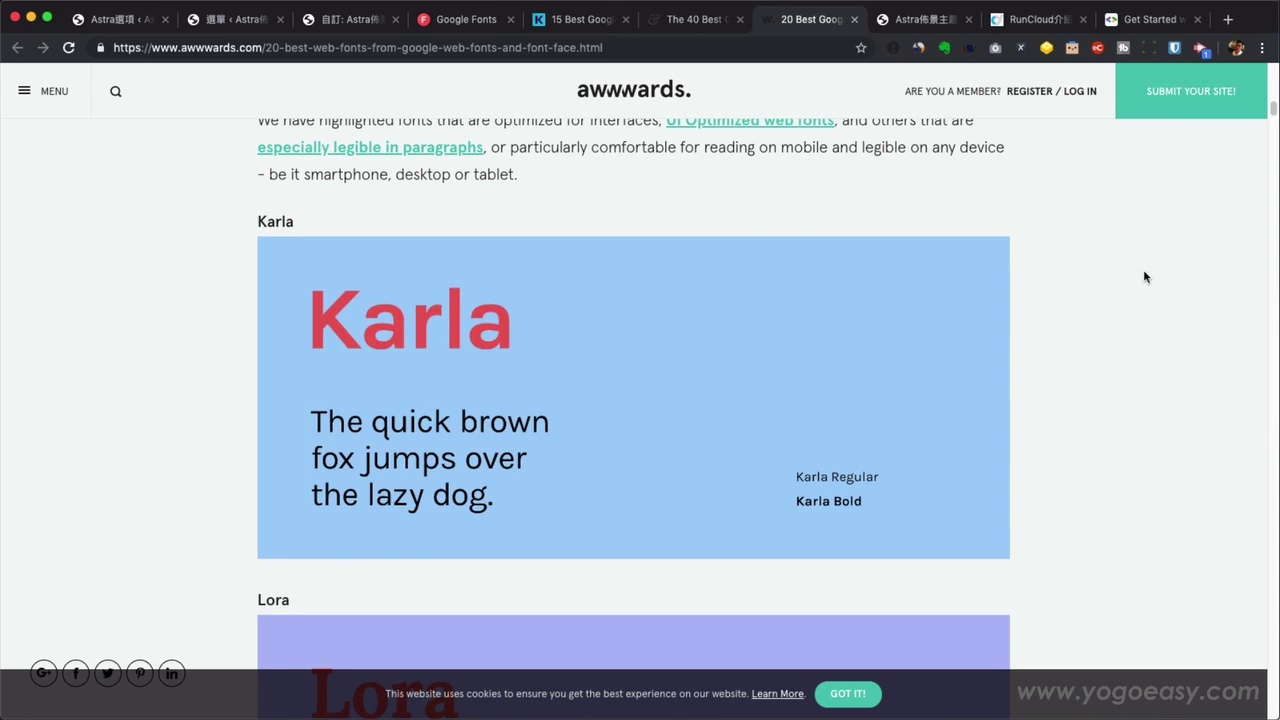
Return to the WordPress customizer and view the font variants offered for the body font.
key(super+3)
click(160, 305)
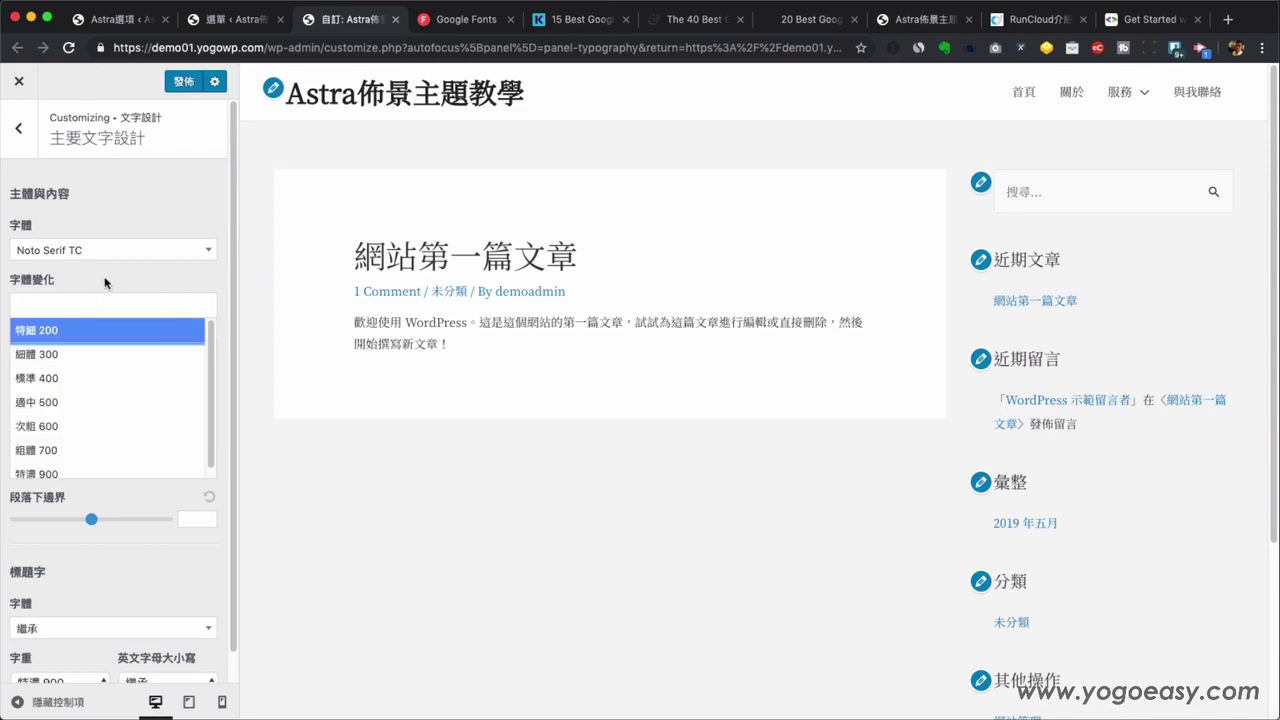
click(106, 277)
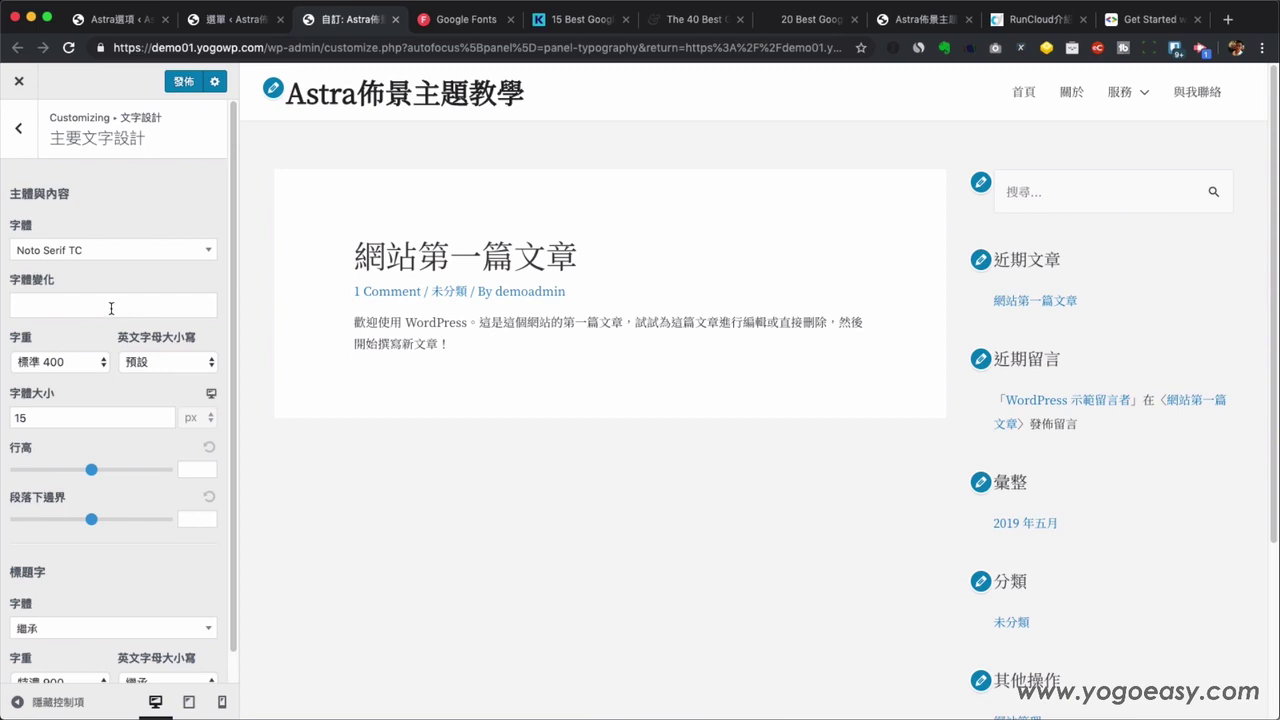
Compare the Noto Sans TC weights listed on Google Fonts with the body font variants in the customizer, ending on Google Fonts.
click(459, 21)
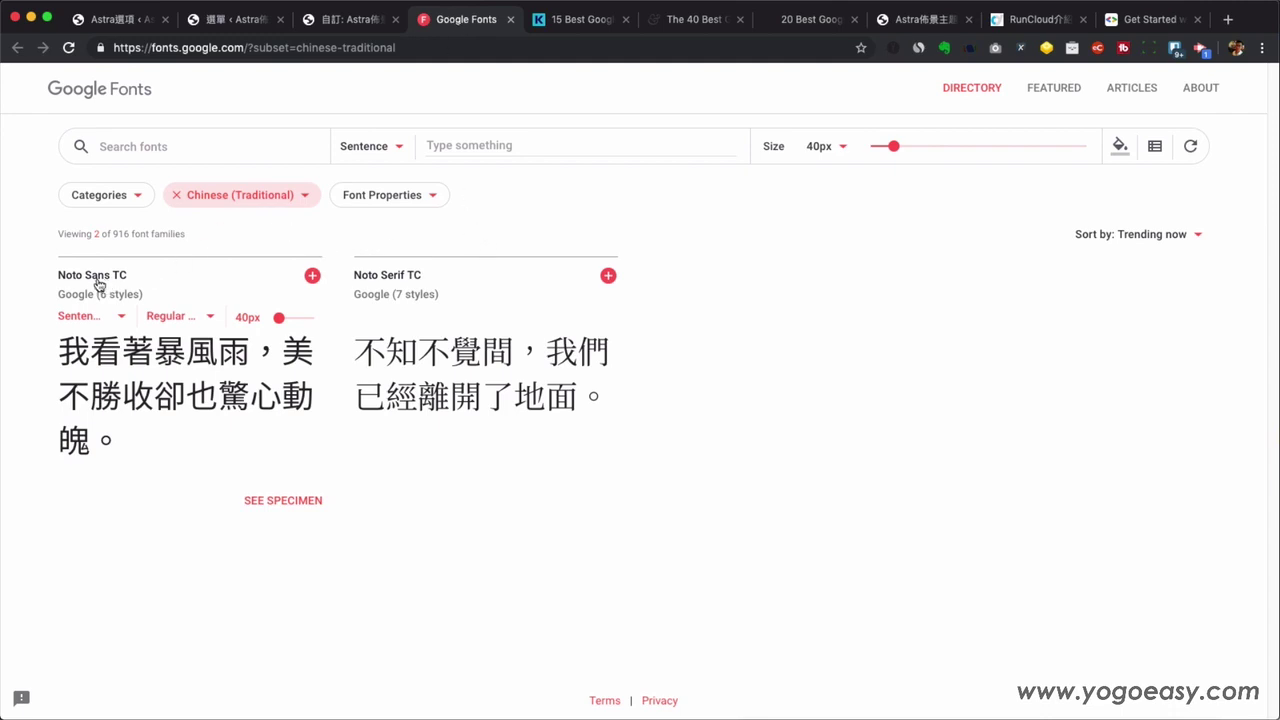
click(206, 321)
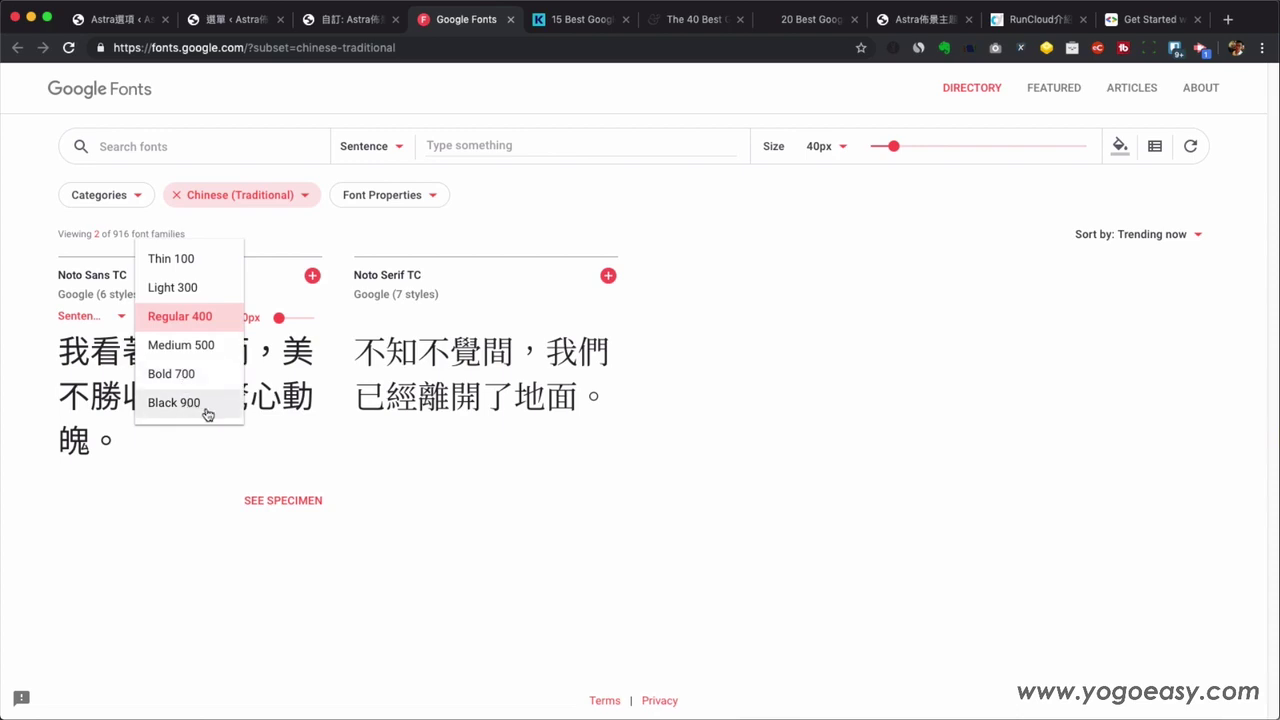
click(333, 28)
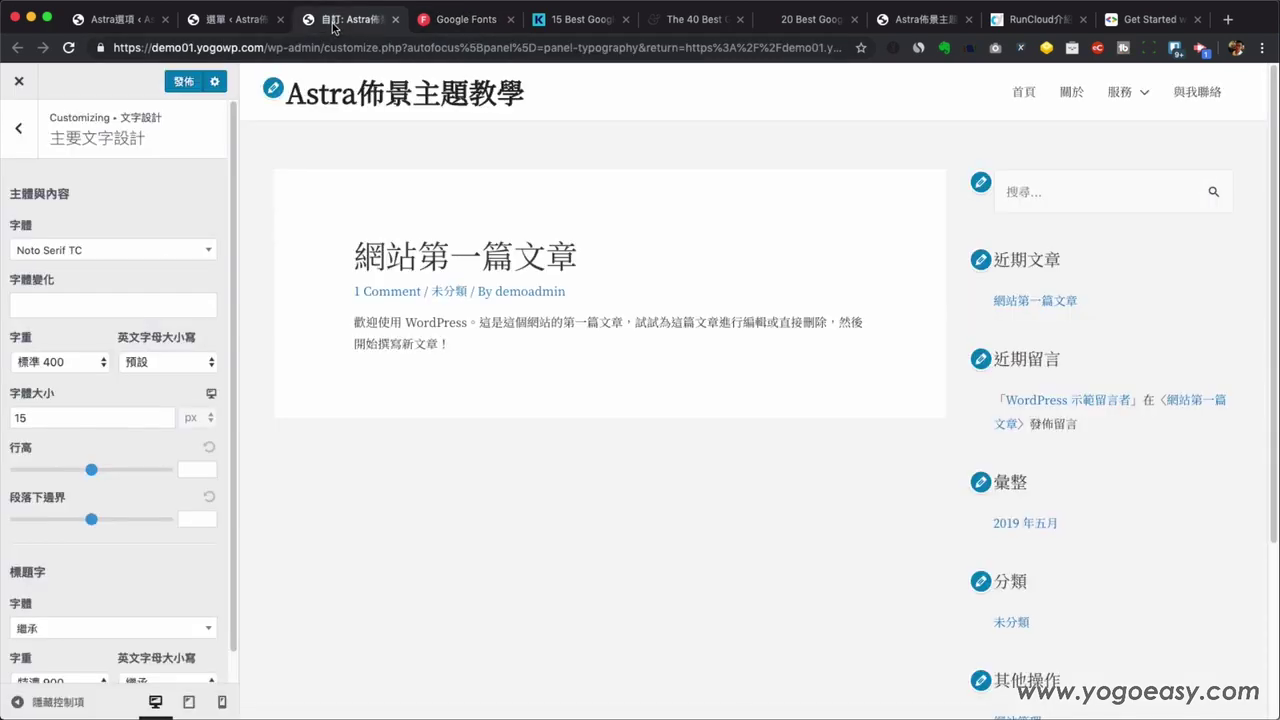
click(141, 305)
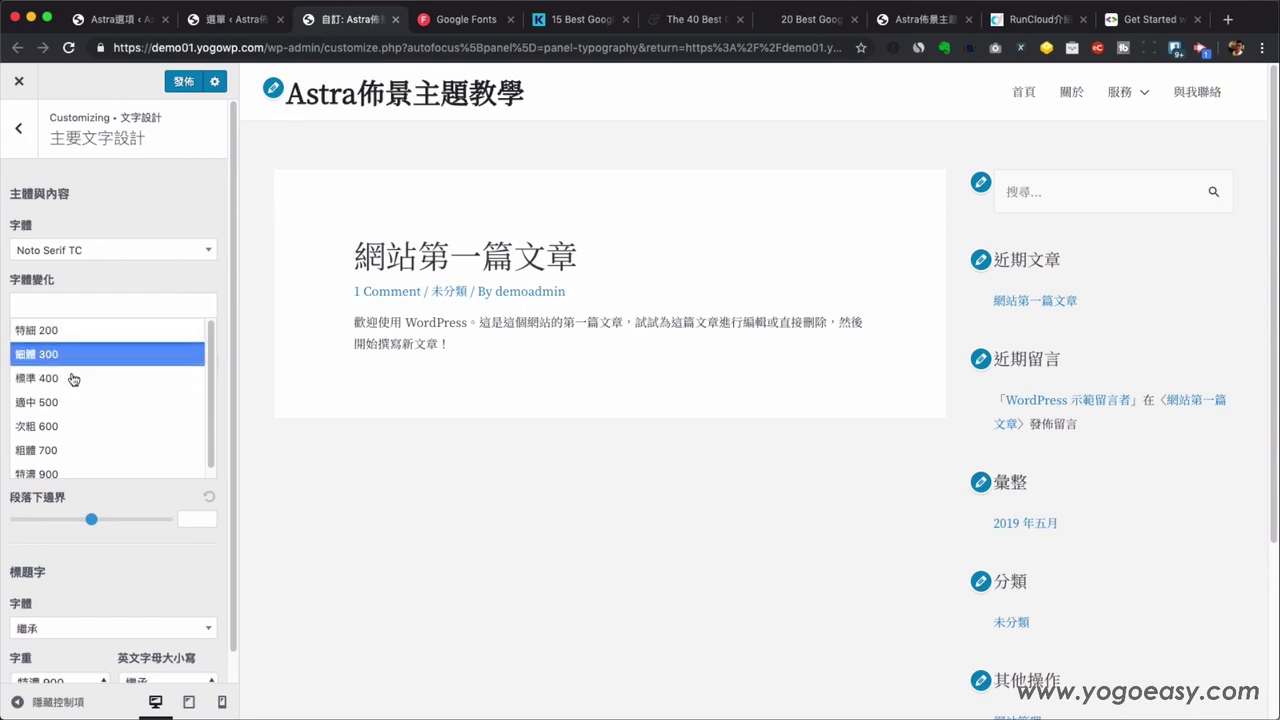
click(418, 24)
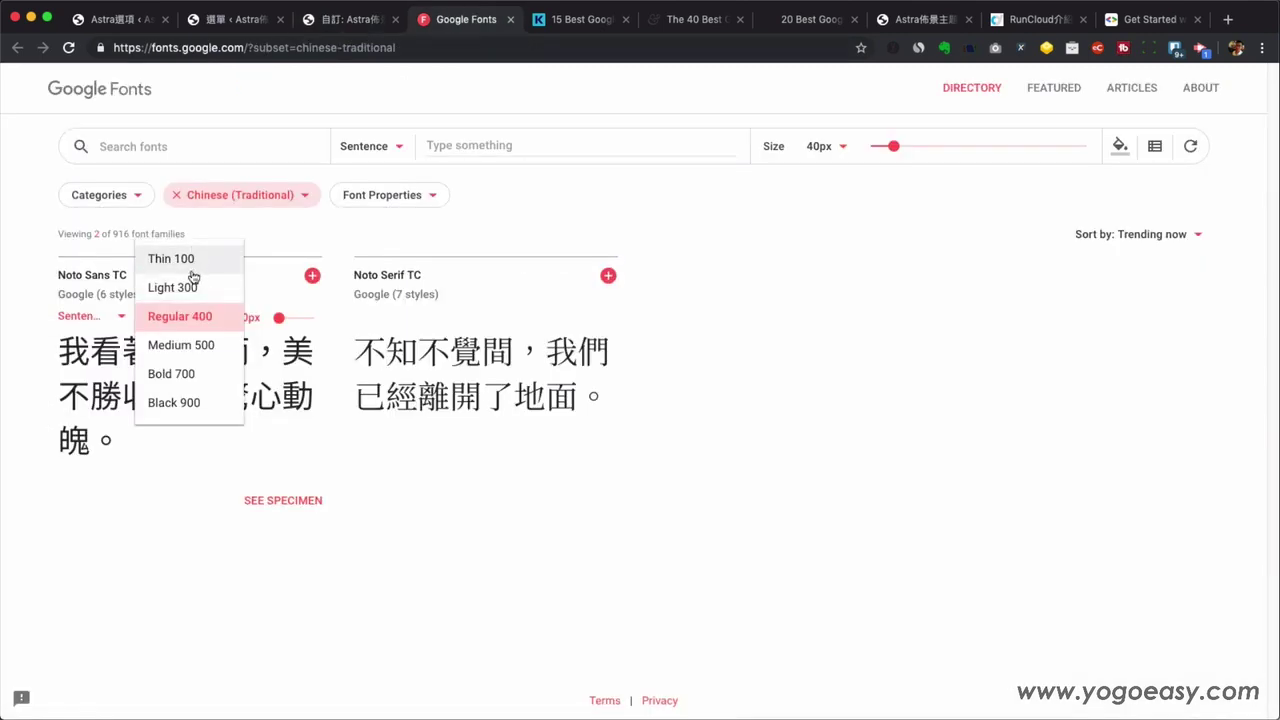
click(346, 26)
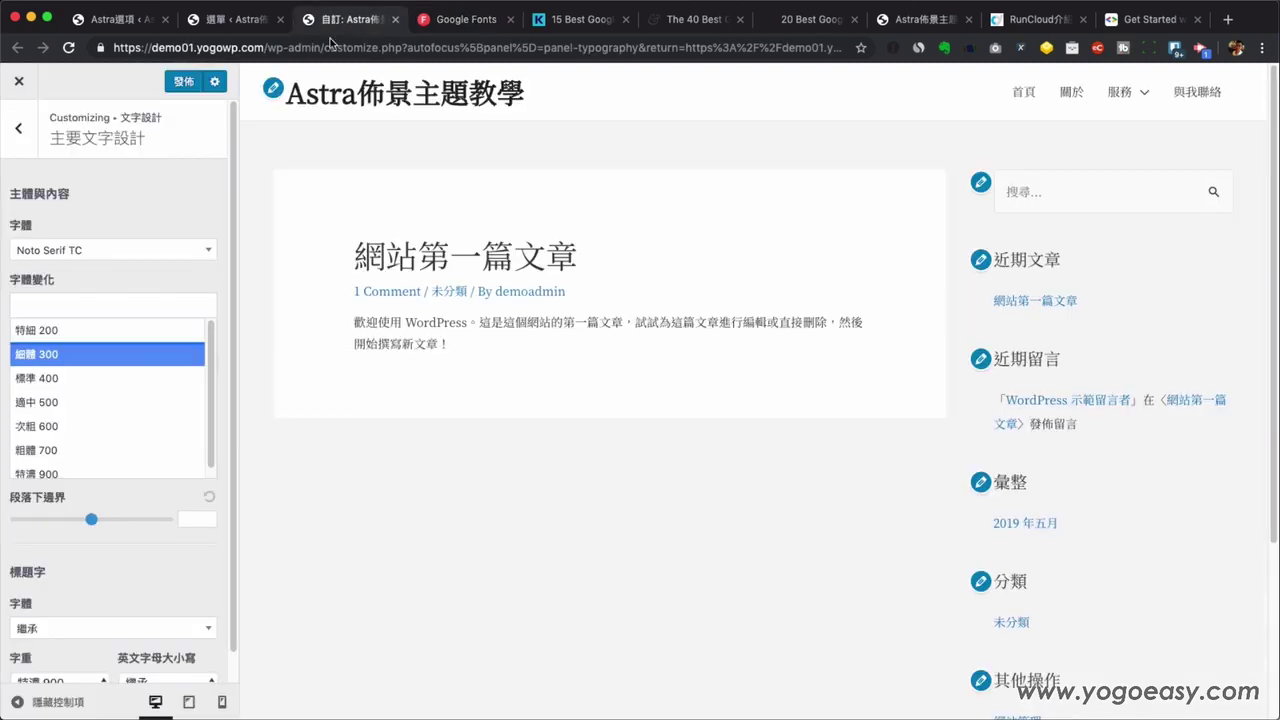
click(448, 24)
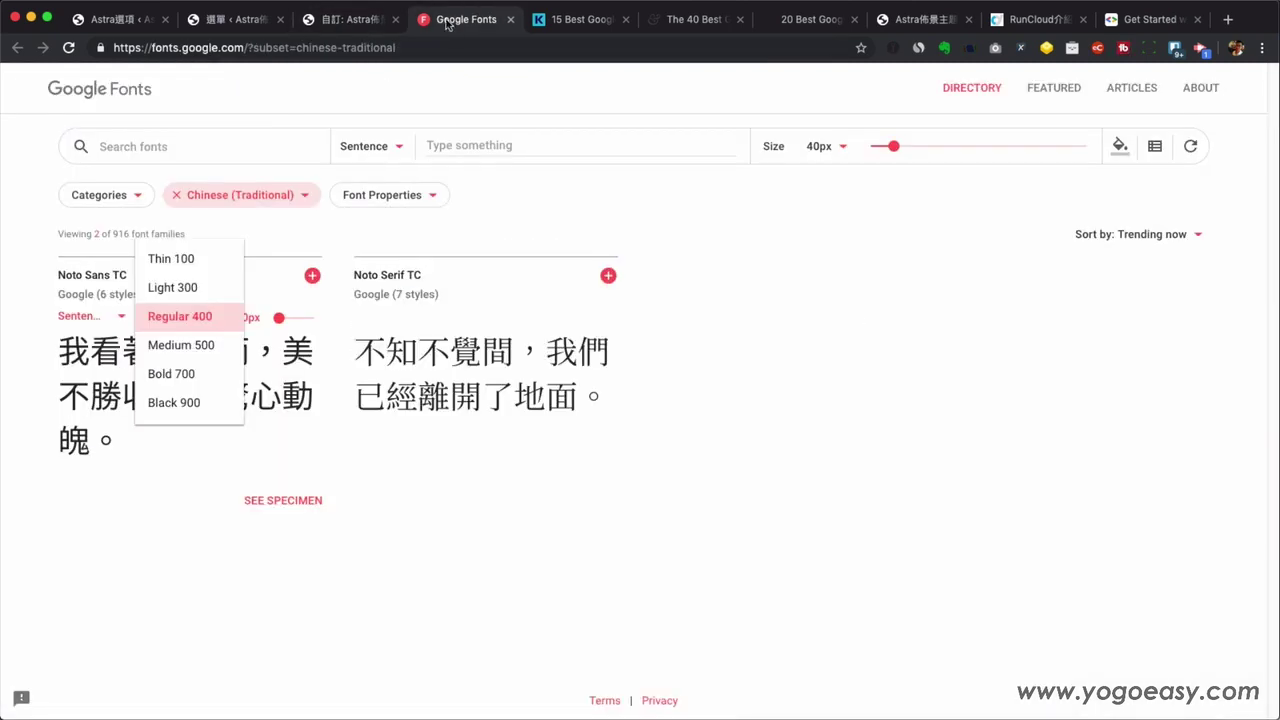
click(586, 634)
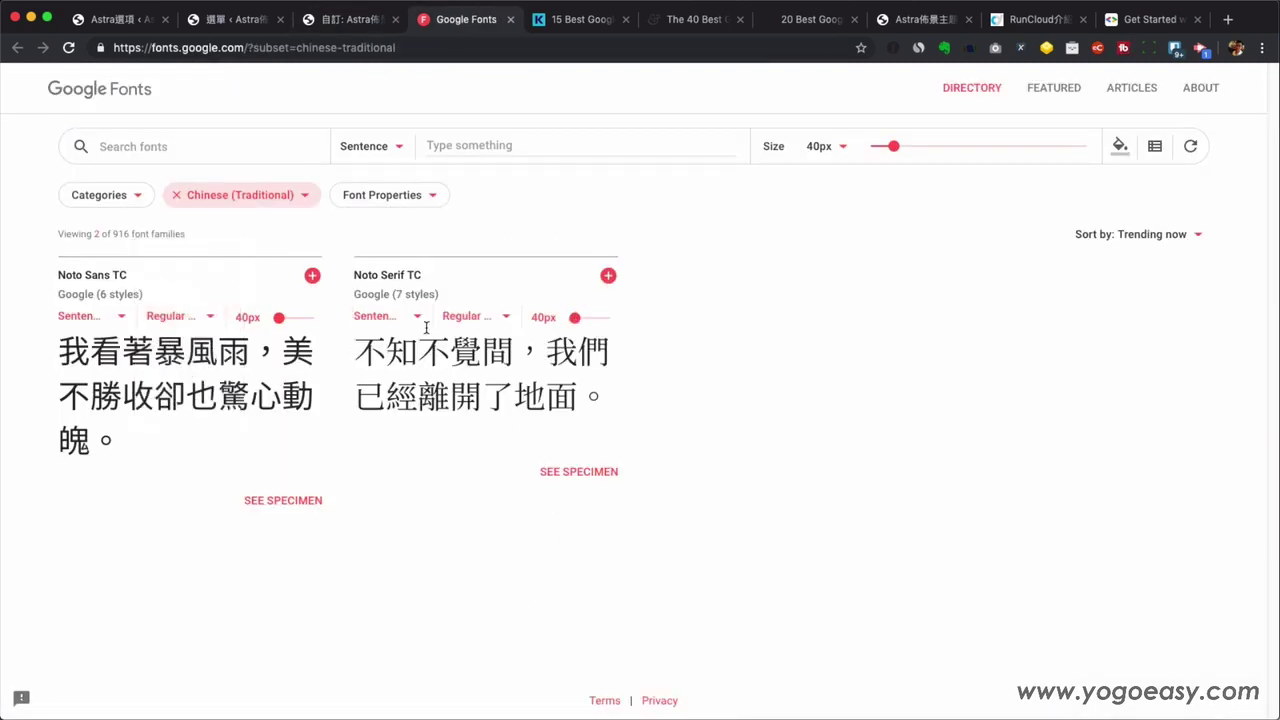
View the weights offered for Noto Serif TC on Google Fonts, return to the WordPress customizer, and dismiss its open font variants list.
click(466, 316)
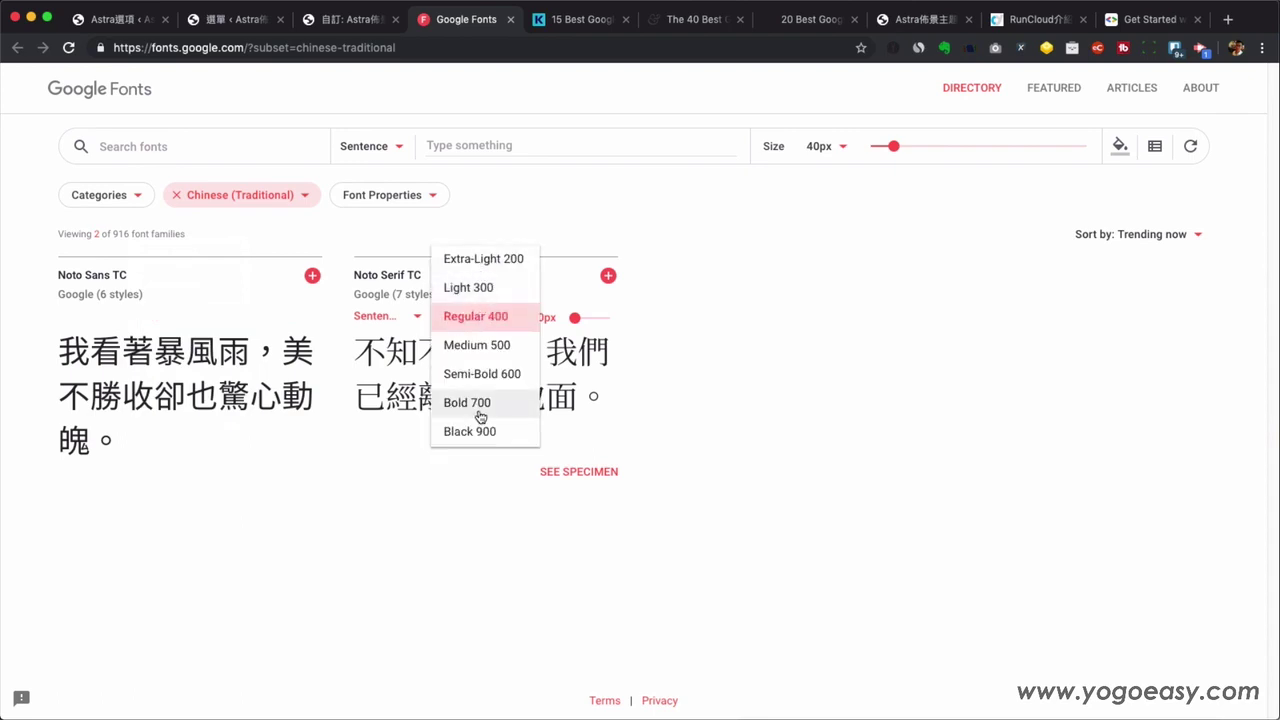
click(784, 389)
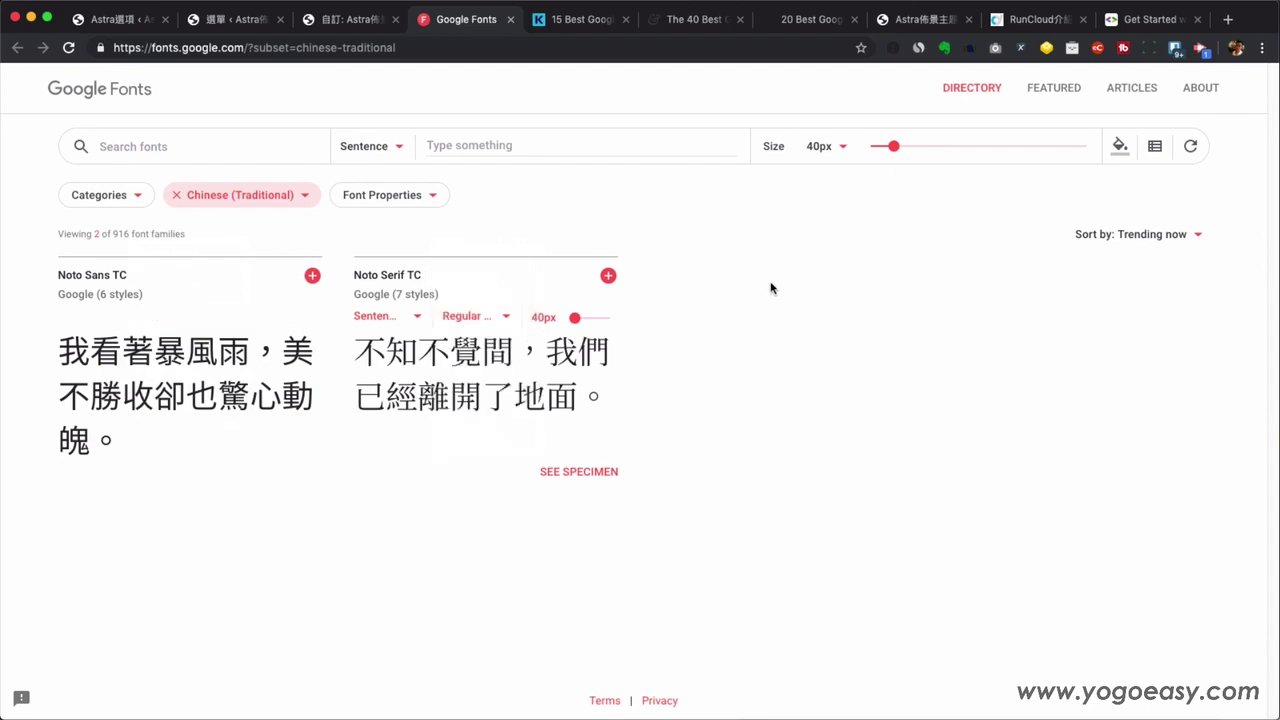
click(345, 19)
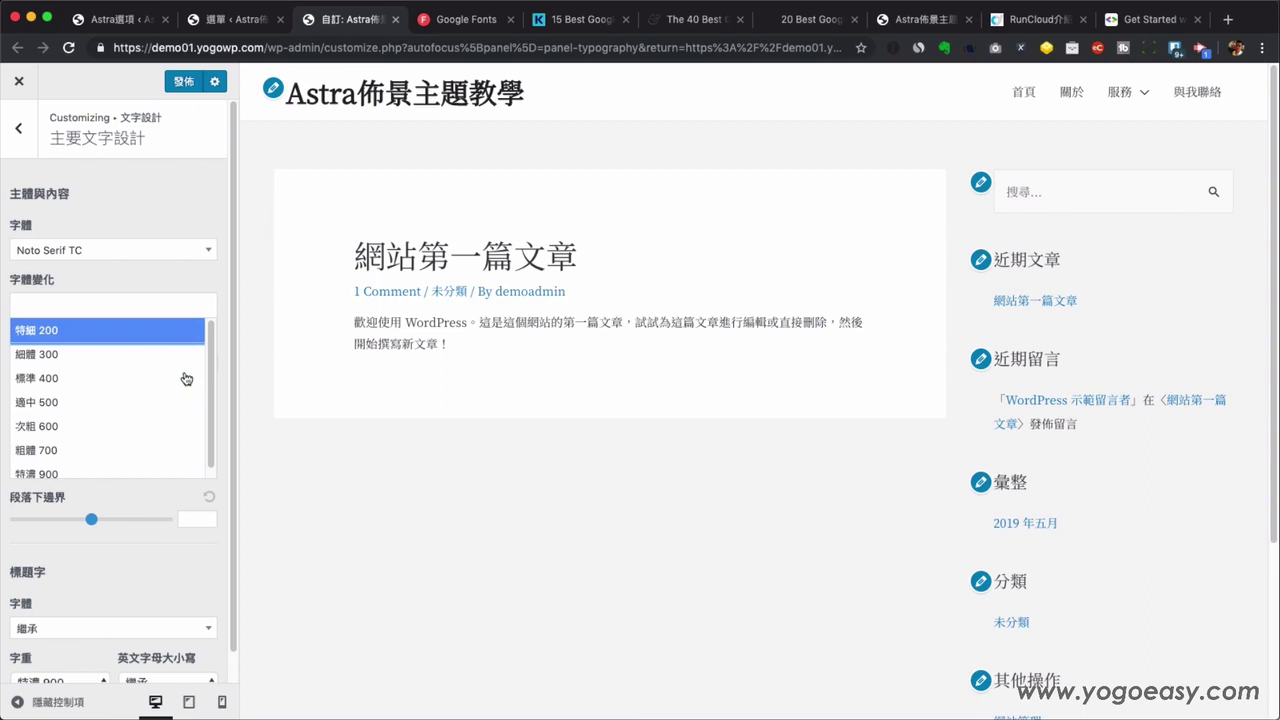
click(193, 274)
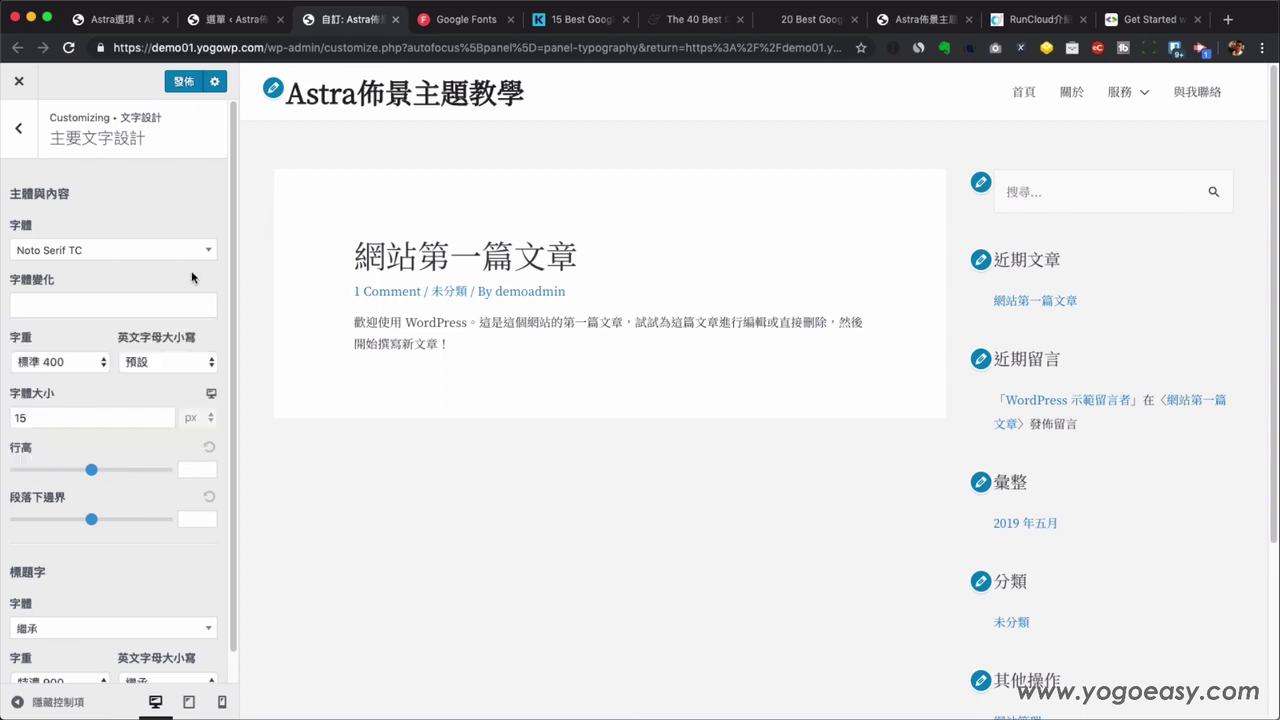
View the body font's weight choices (字重) and English letter-case choices (英文字母大小寫), leaving both at their present settings.
click(62, 362)
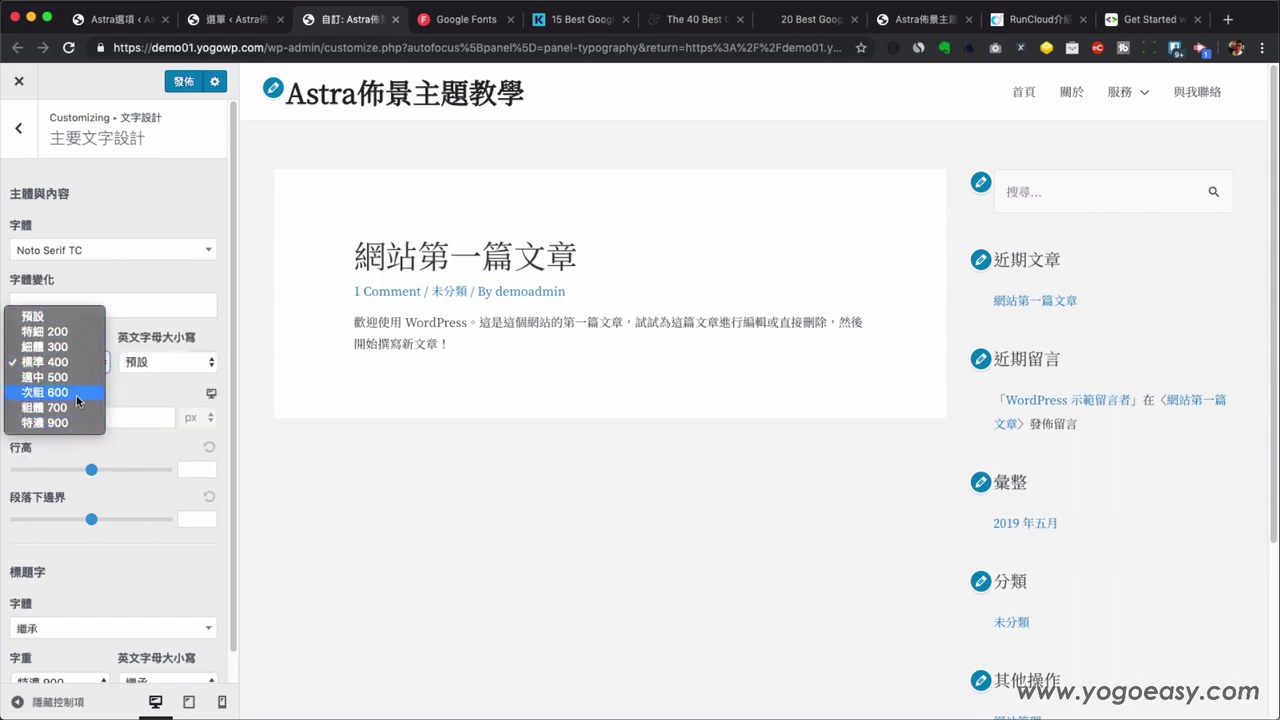
key(Escape)
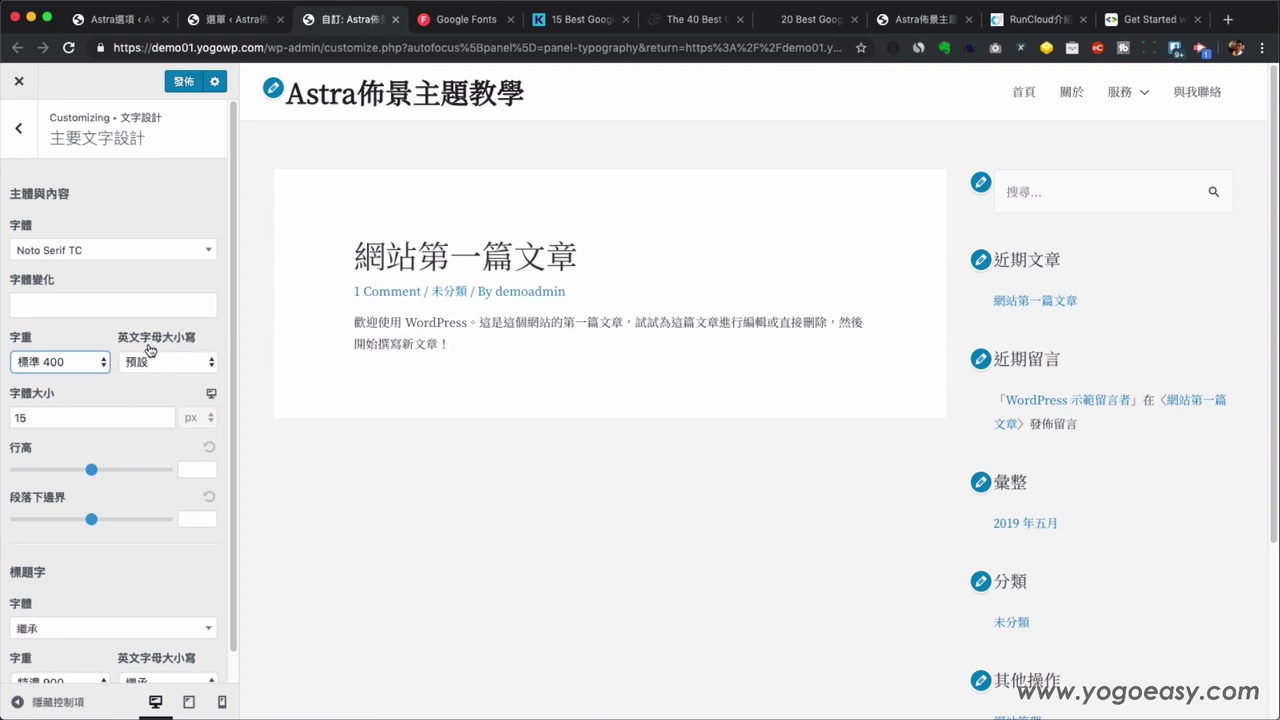
click(400, 350)
click(141, 363)
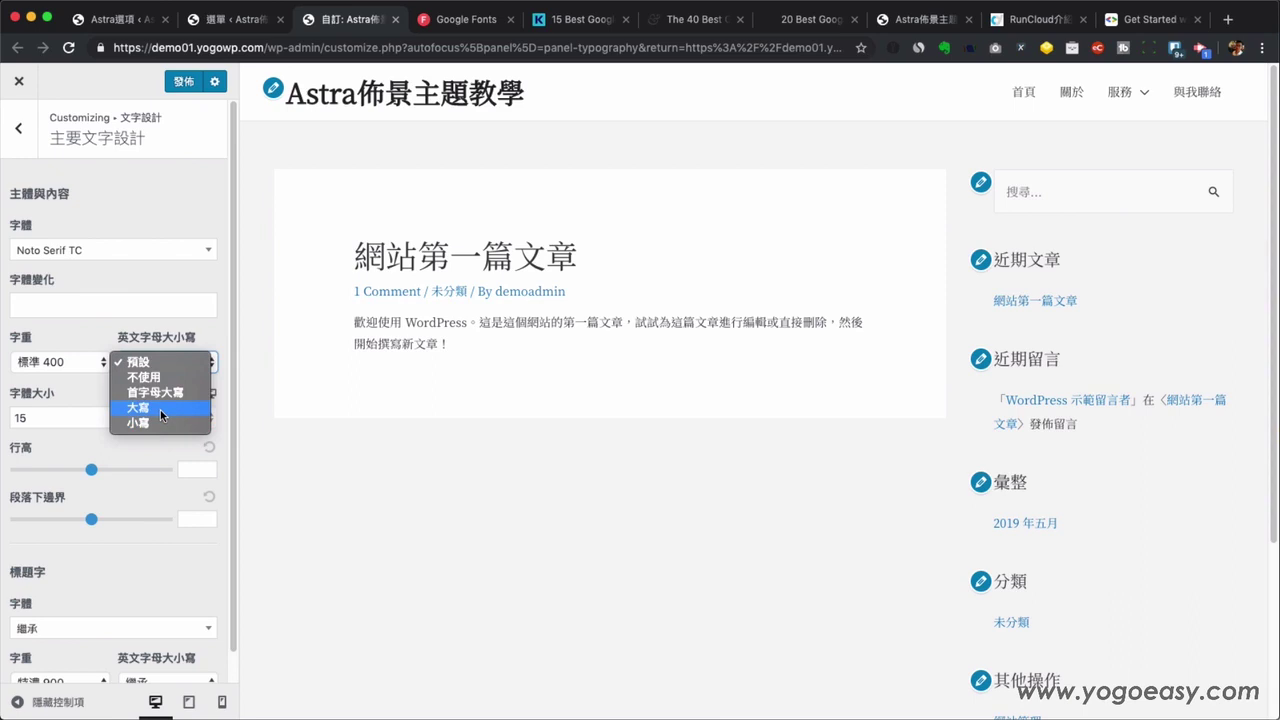
click(183, 332)
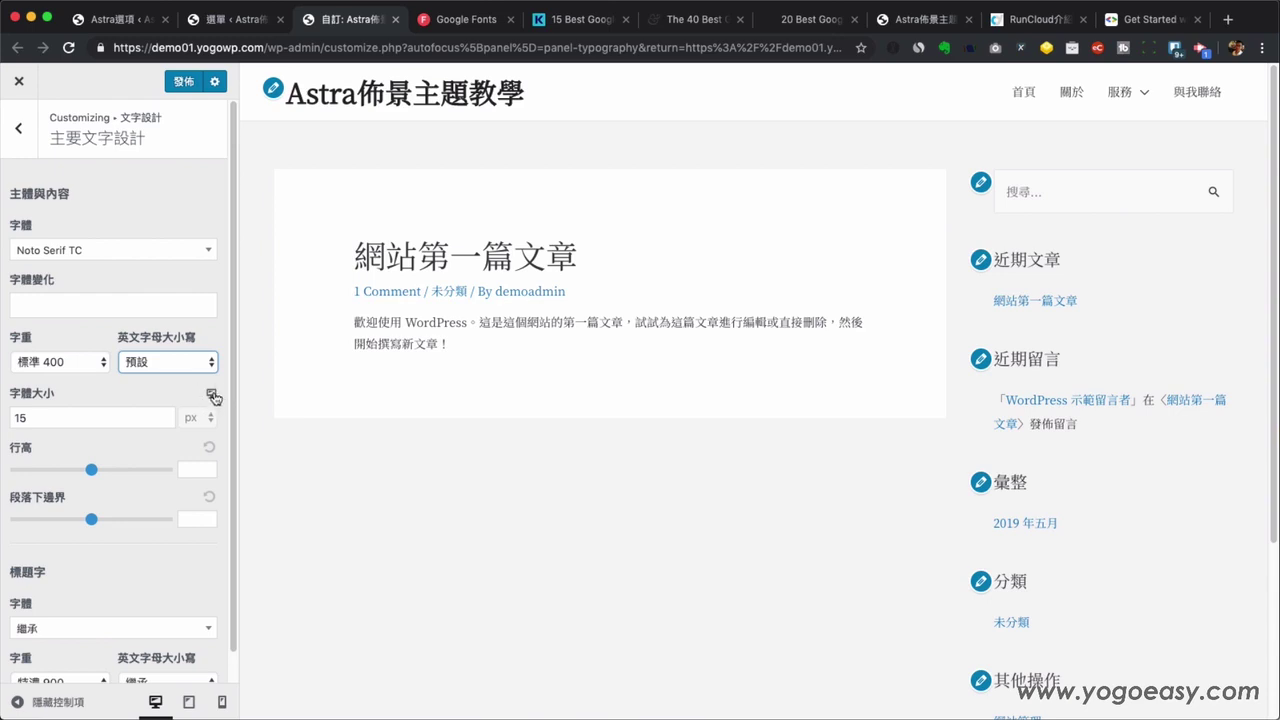
View the body font size setting for tablet and mobile previews, and return to the desktop view.
click(211, 396)
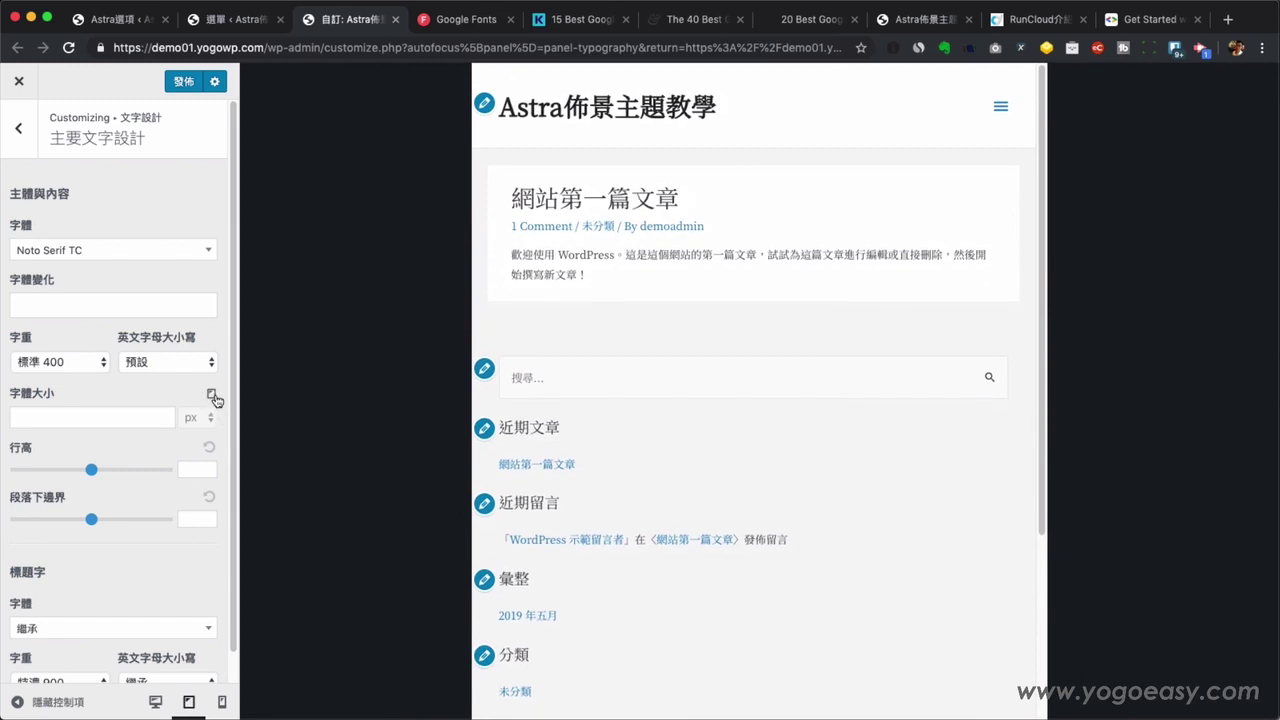
click(211, 395)
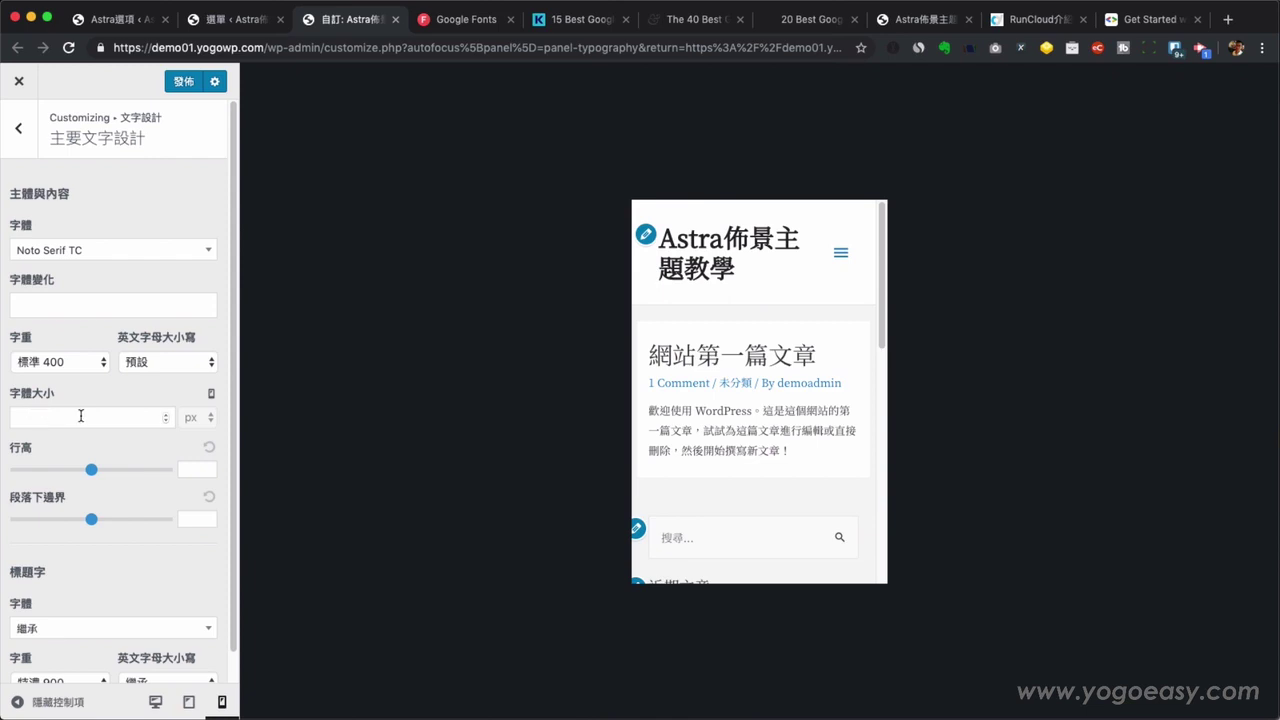
click(211, 394)
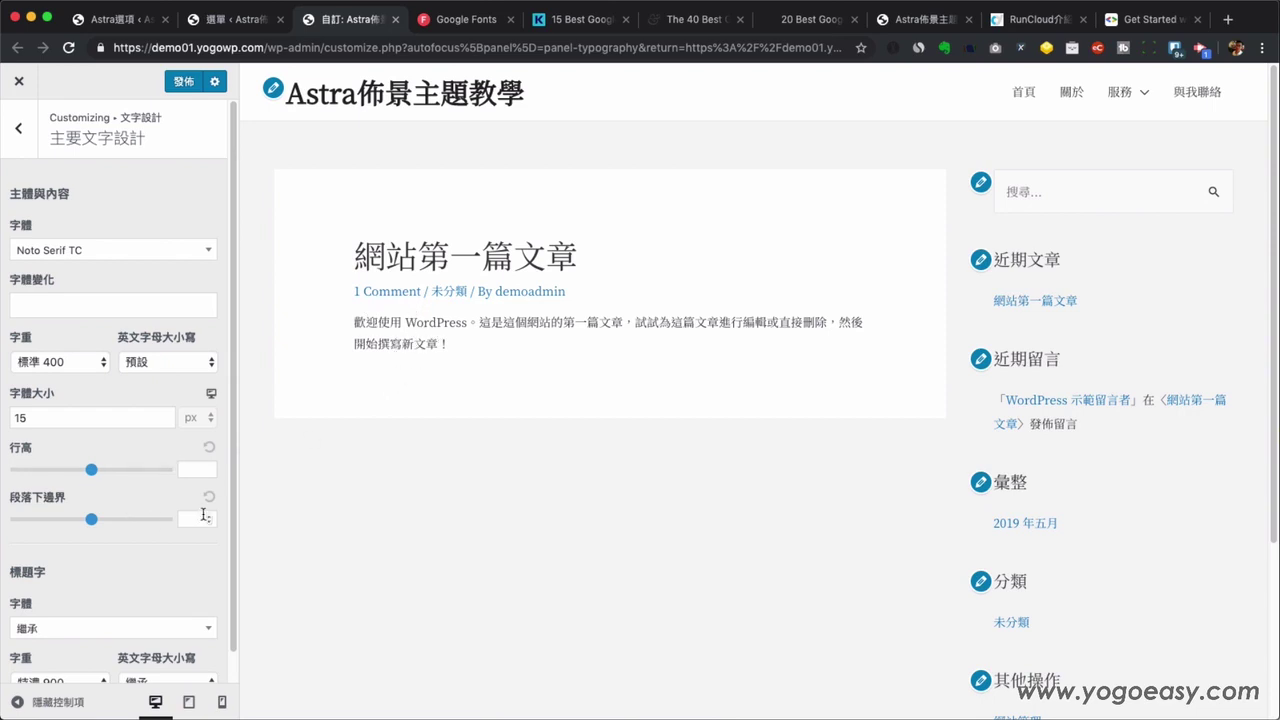
Adjust the body text's line height (行高) to 2.16 after trying 3.61.
drag(91, 469, 115, 476)
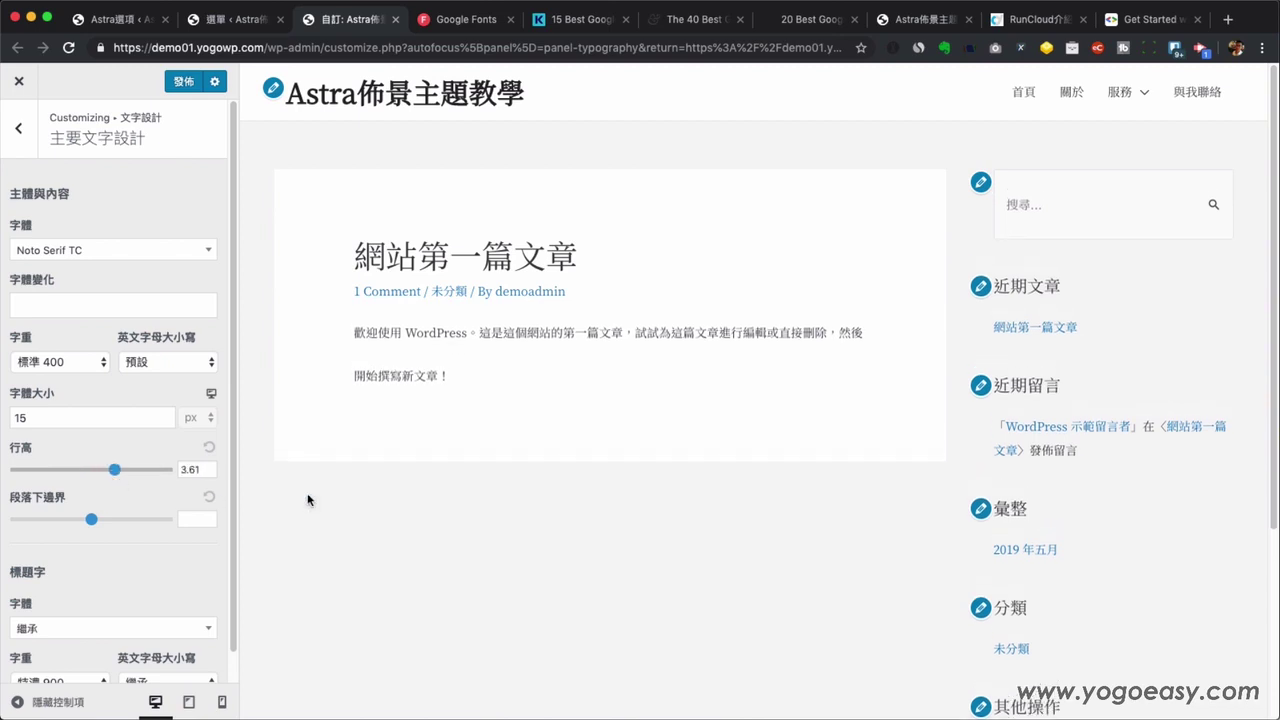
drag(112, 474, 58, 520)
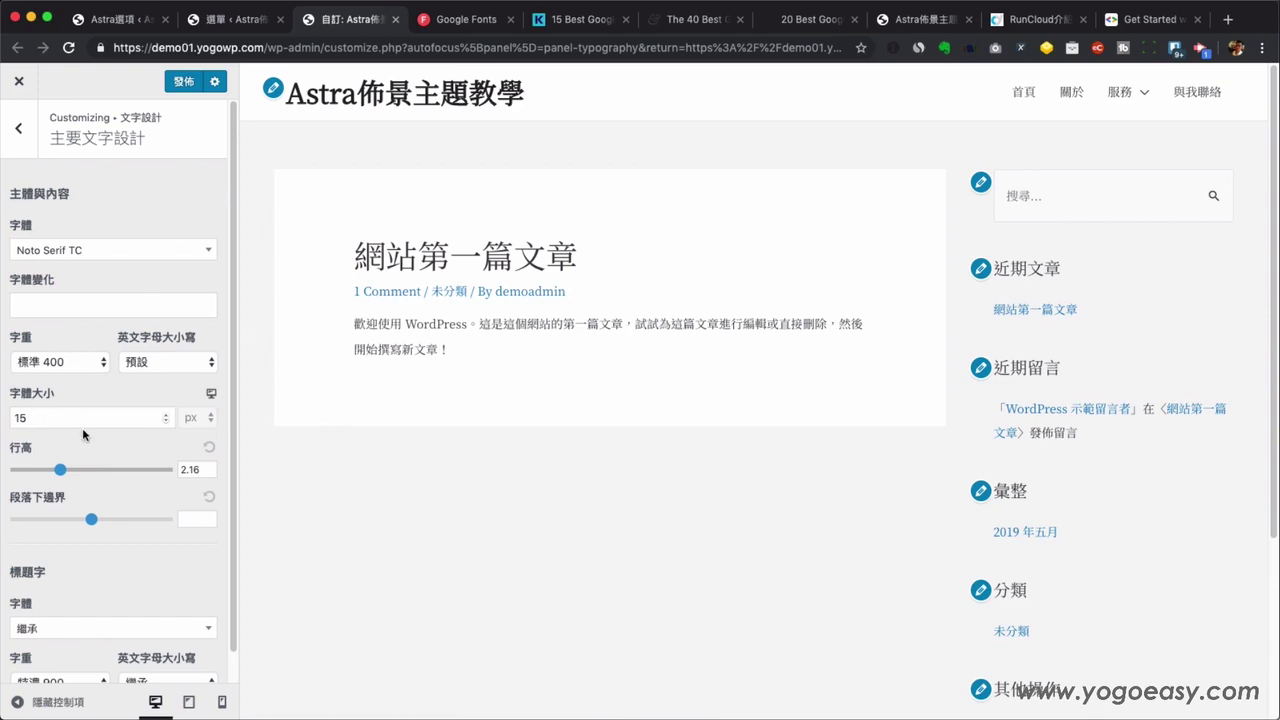
Try a desktop body font size of 20 px and set it back to 15 px.
drag(27, 418, 3, 418)
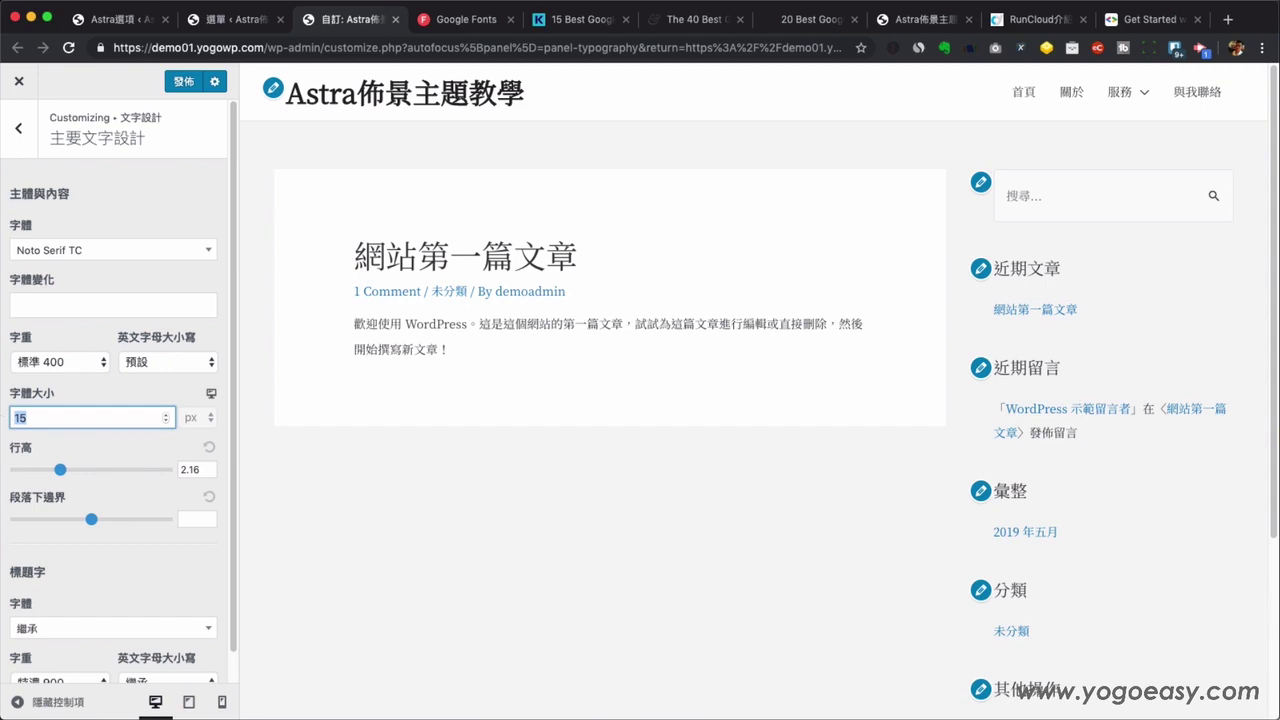
text(20)
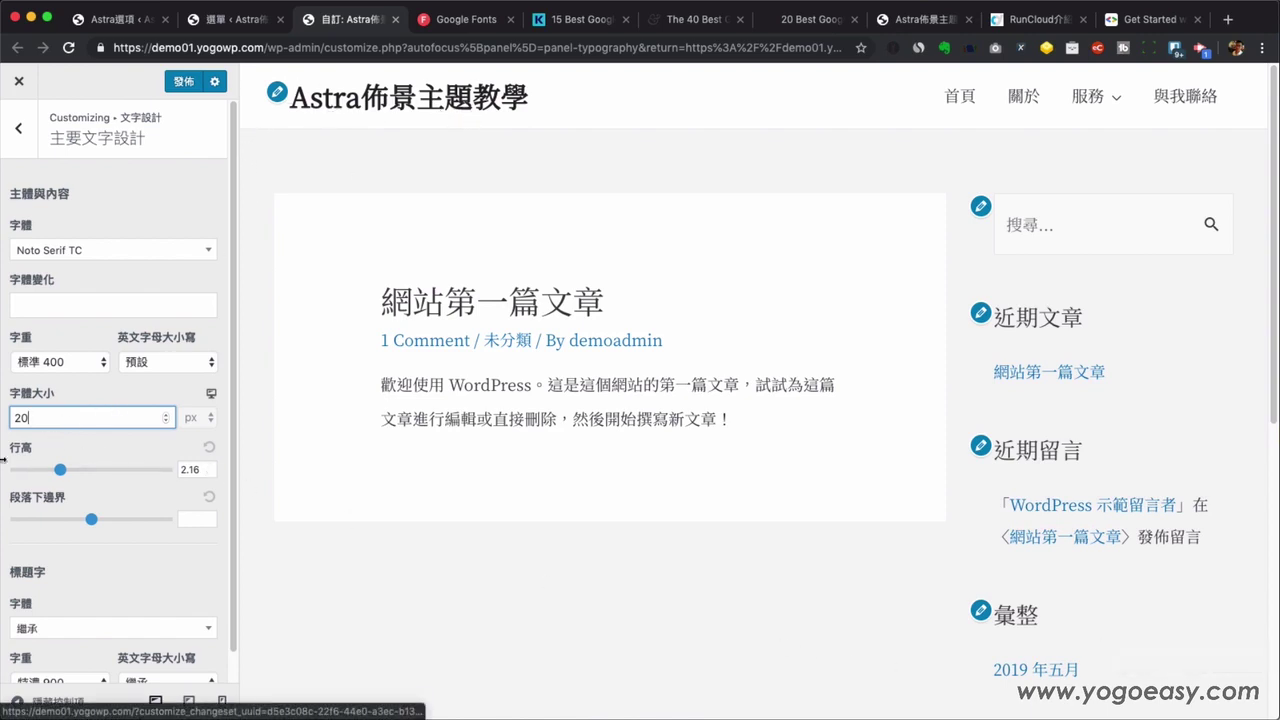
double_click(40, 417)
text(15)
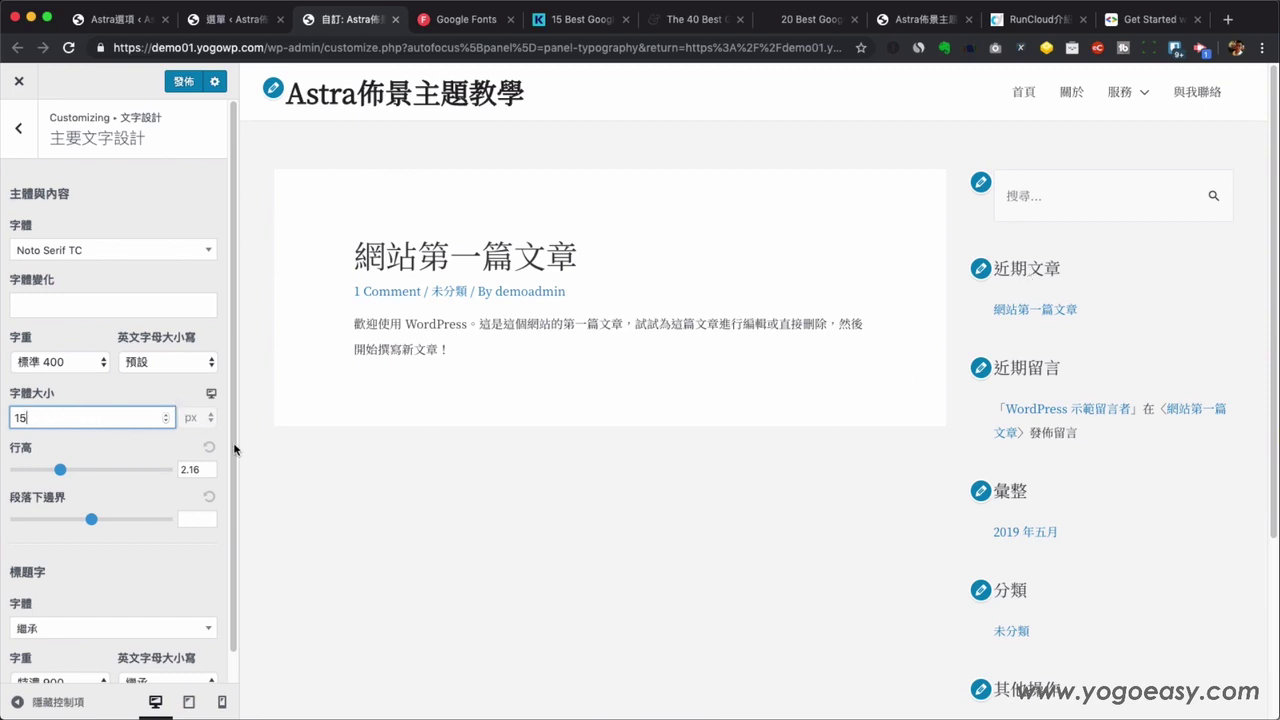
click(170, 203)
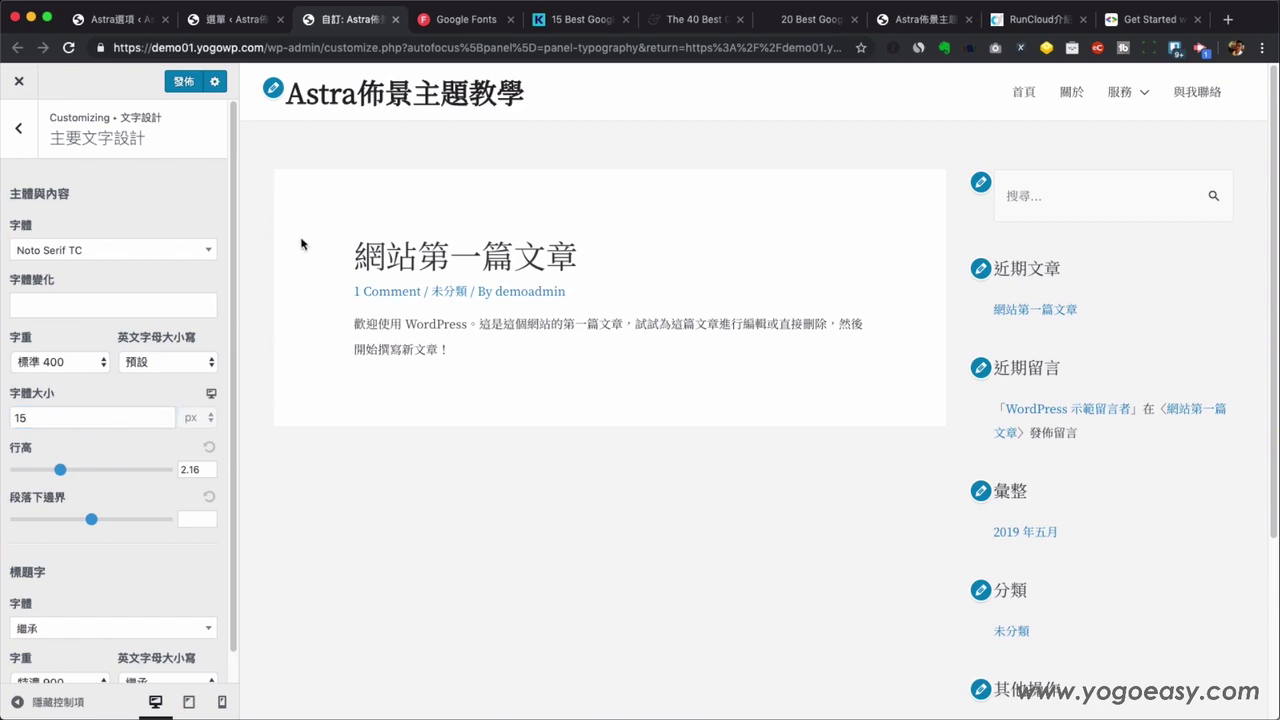
Open the post 網站第一篇文章 in the preview and show the blog's single-post (文章內頁) typography settings.
click(18, 128)
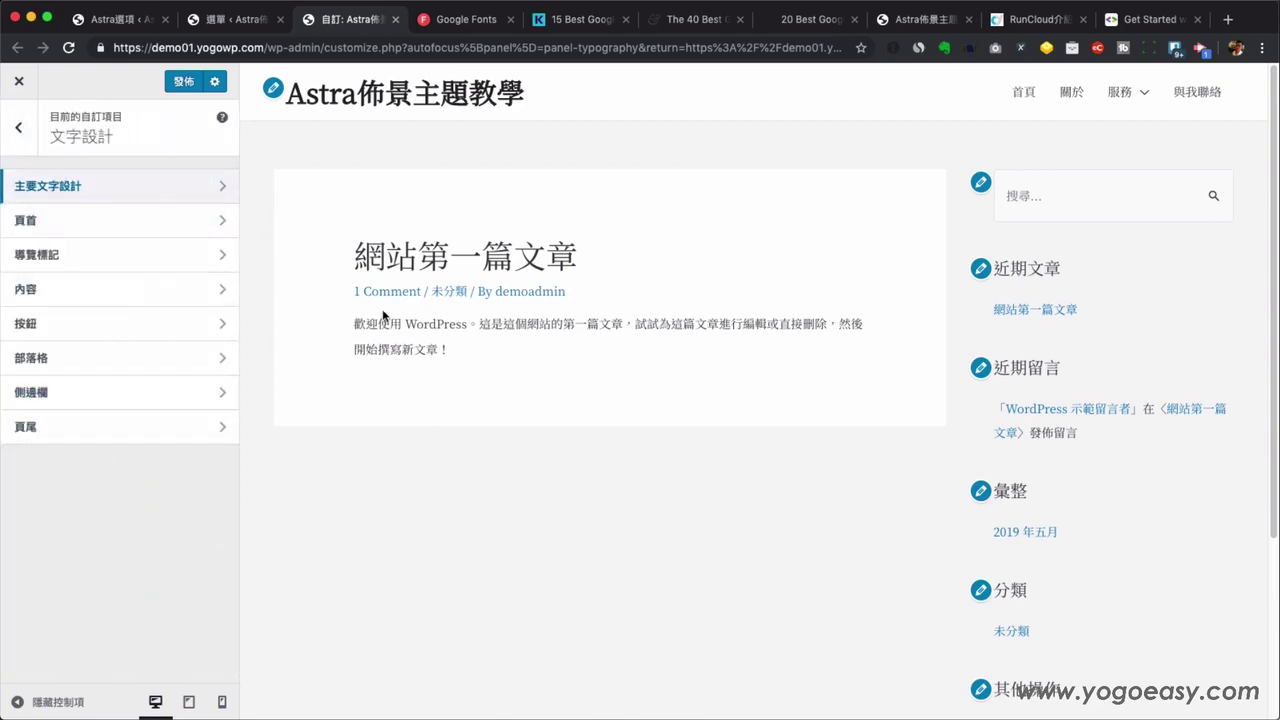
click(74, 193)
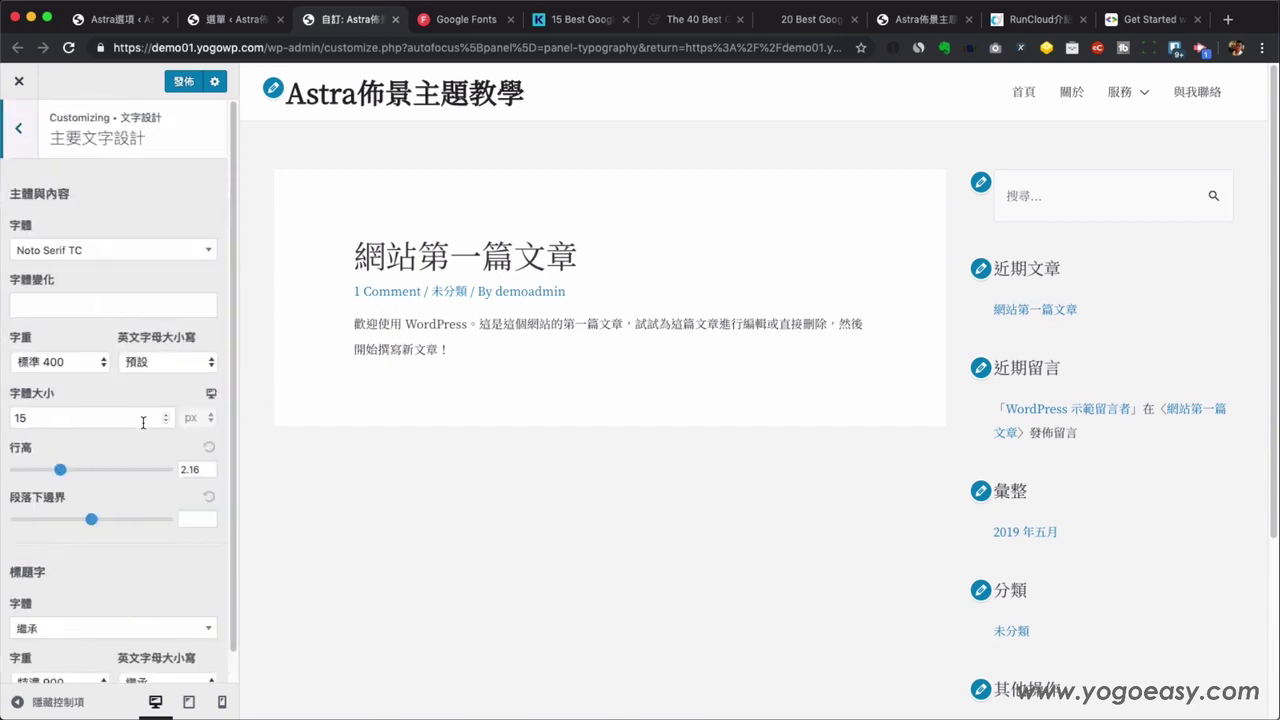
click(22, 137)
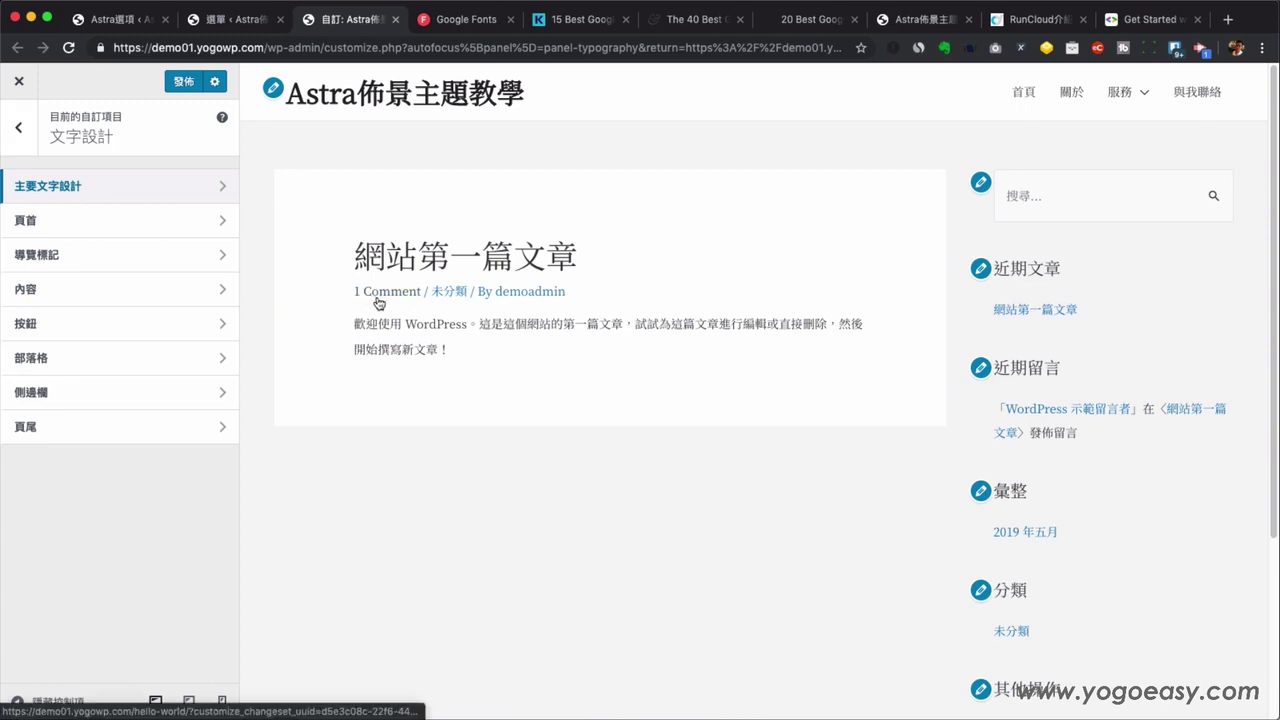
click(54, 359)
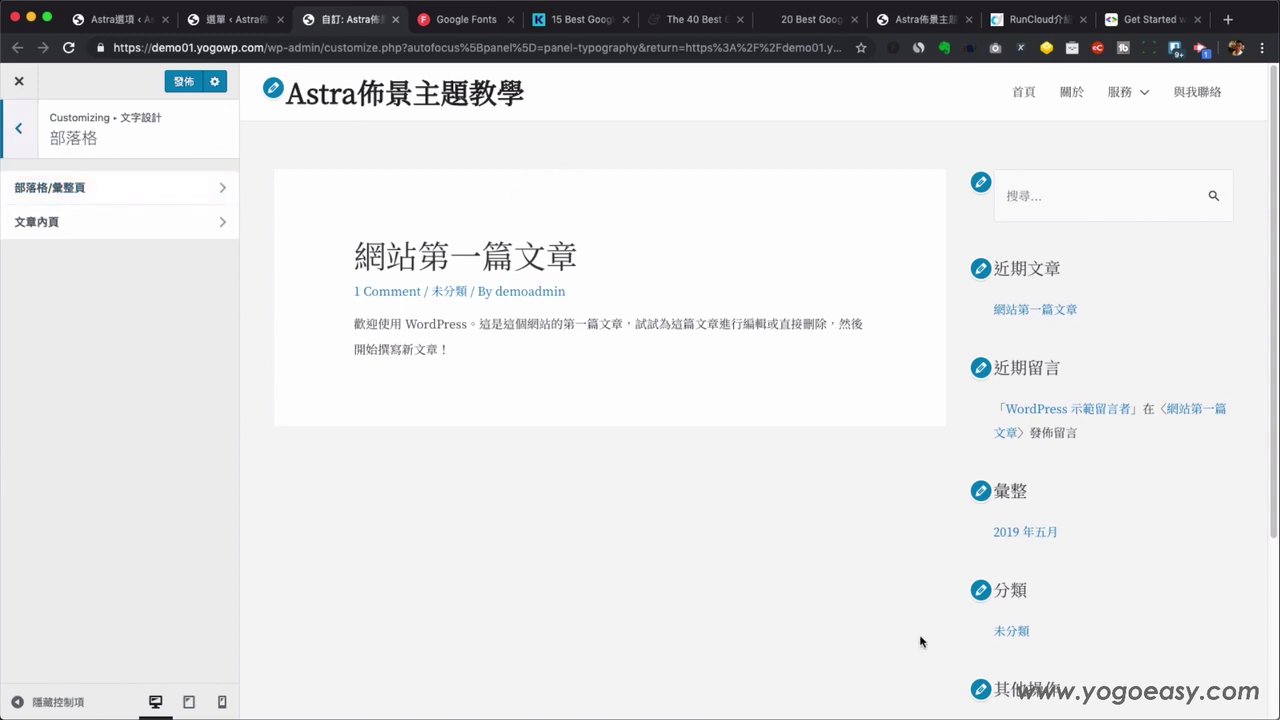
click(497, 260)
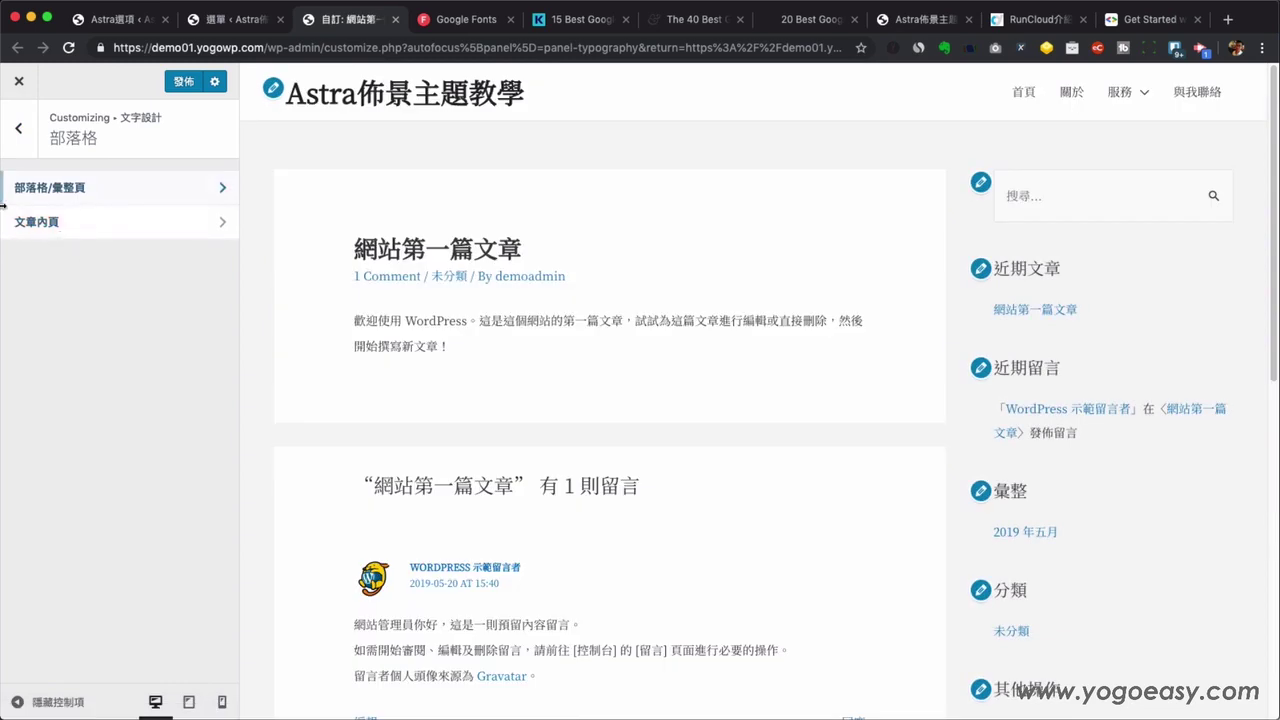
click(38, 224)
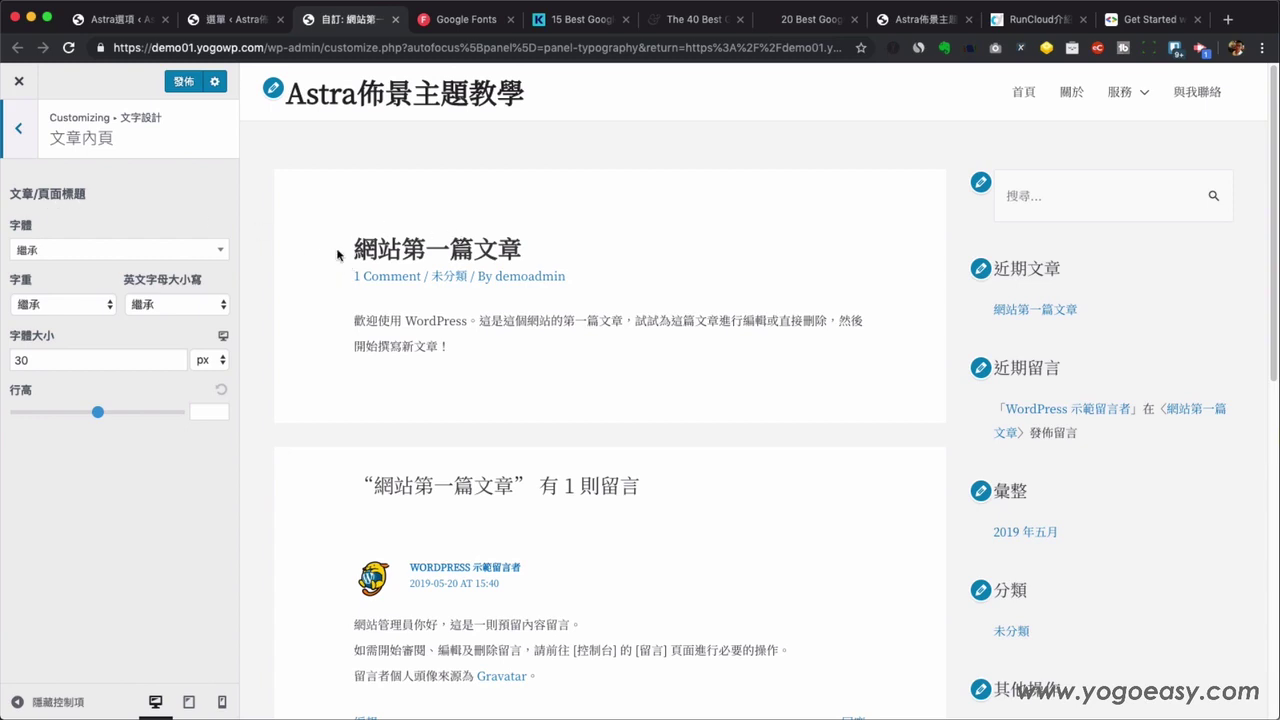
Set the single-post title's weight to 特濃 900 and its font size to 55 px.
drag(353, 248, 538, 259)
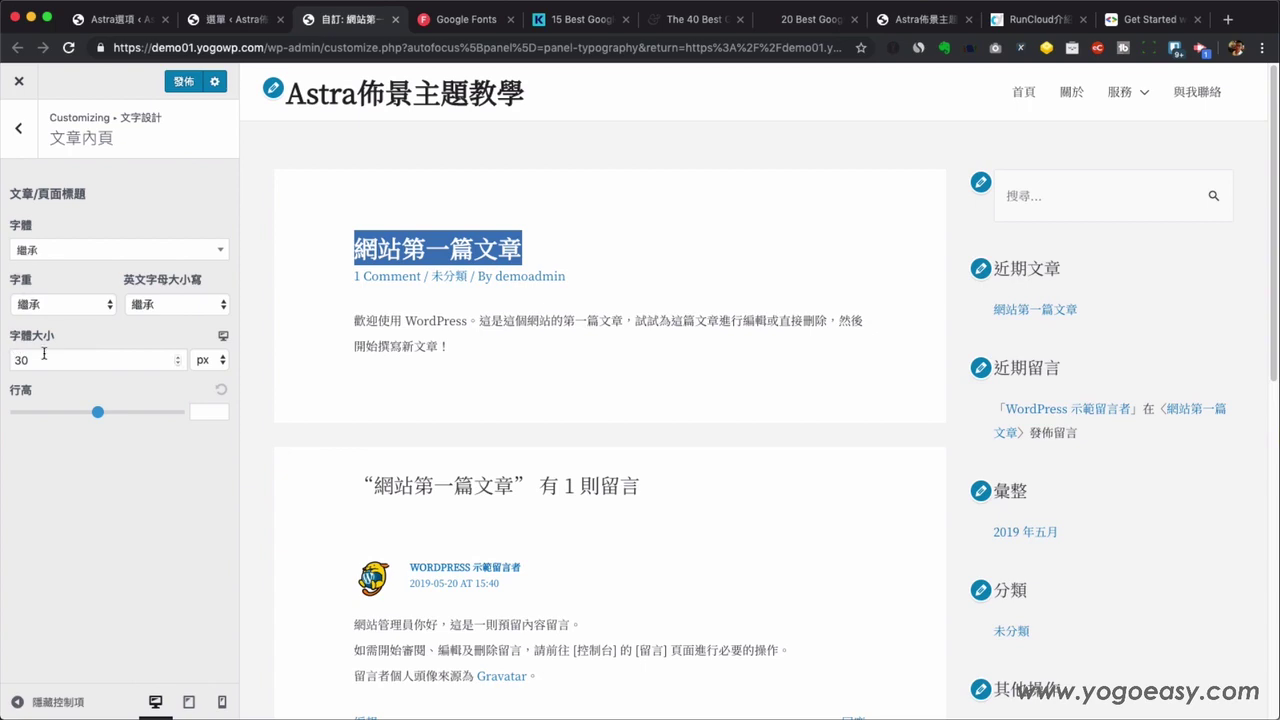
click(28, 305)
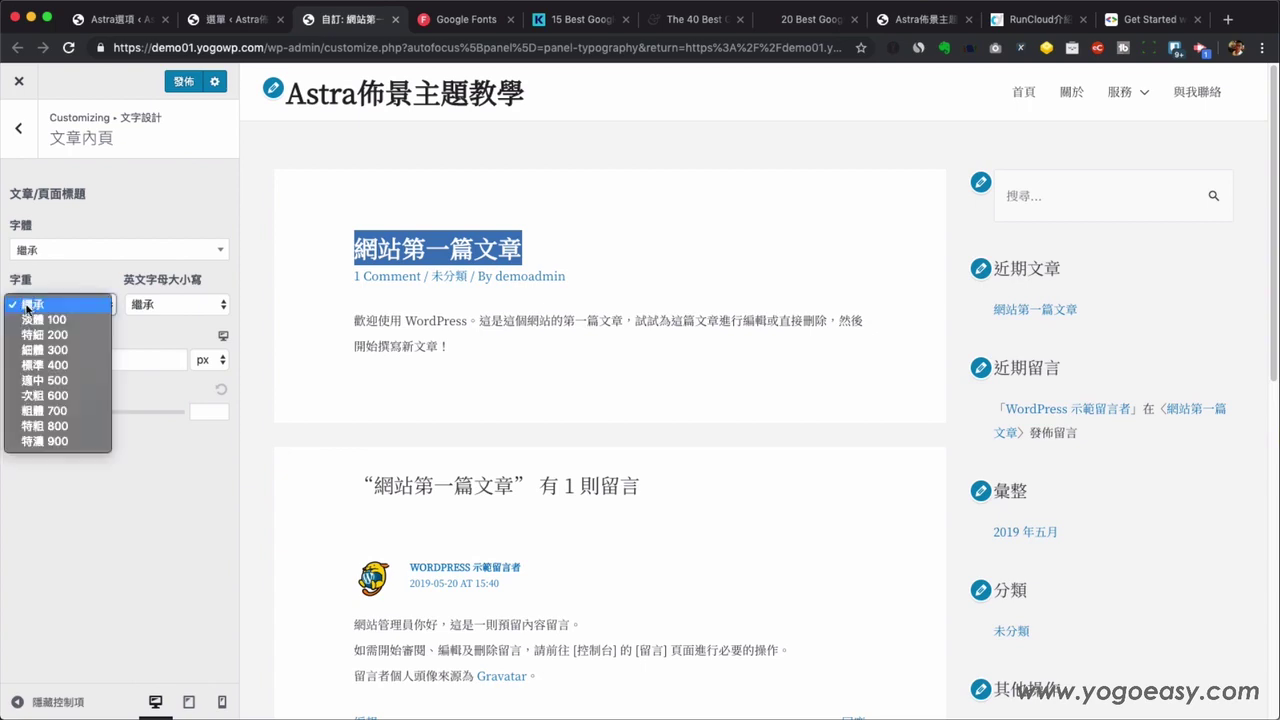
click(38, 441)
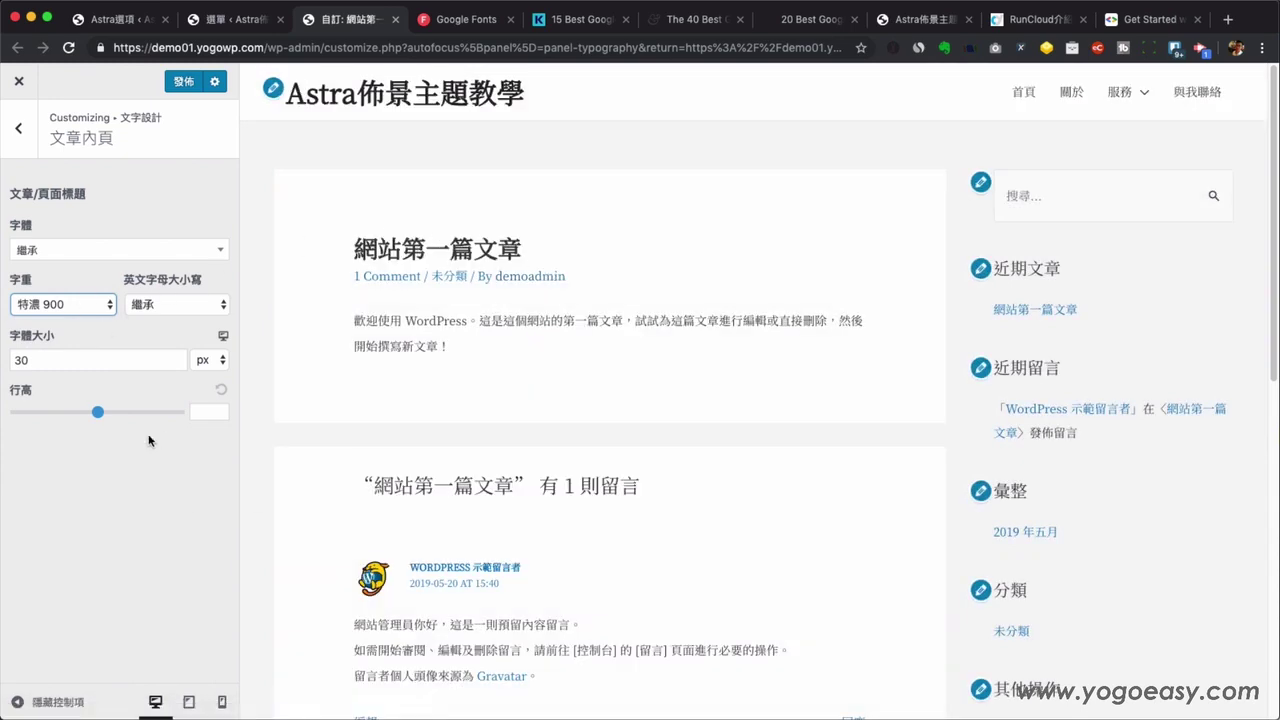
click(32, 364)
drag(32, 364, 13, 362)
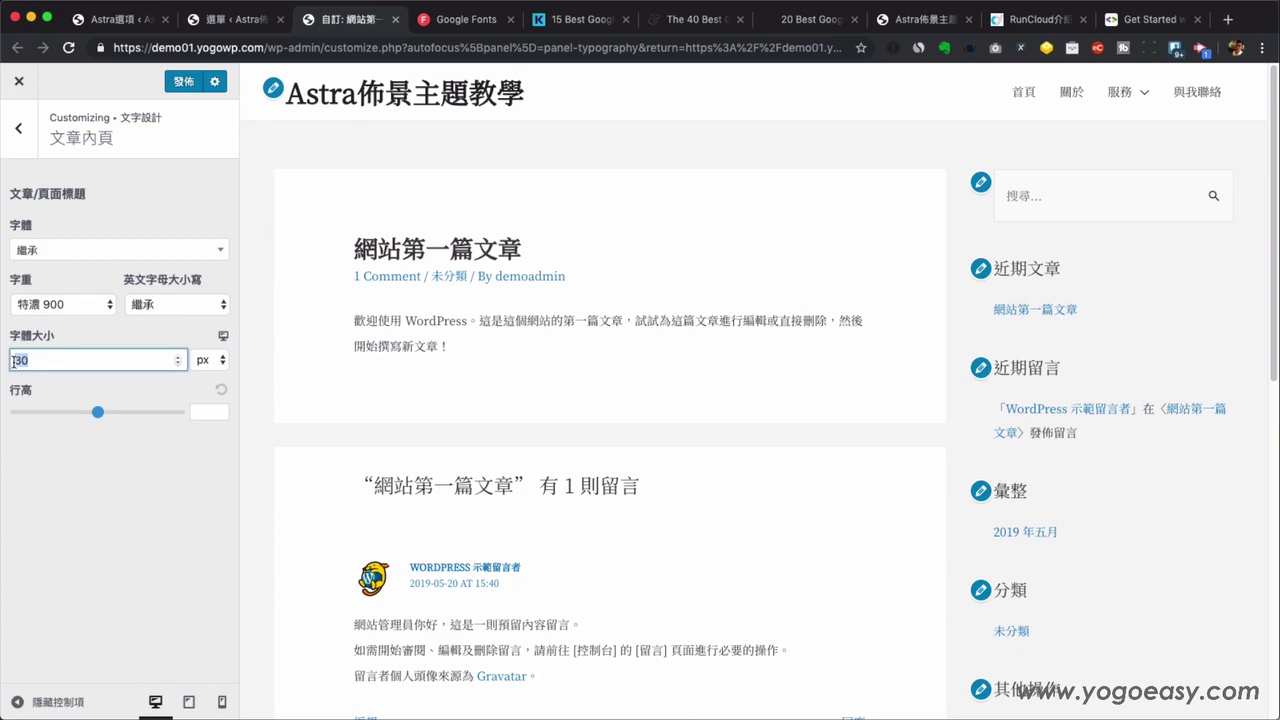
text(55)
drag(350, 255, 660, 250)
Set the post meta (文章資訊) font size to 11 px in the blog/archive (部落格/彙整頁) typography settings.
click(18, 128)
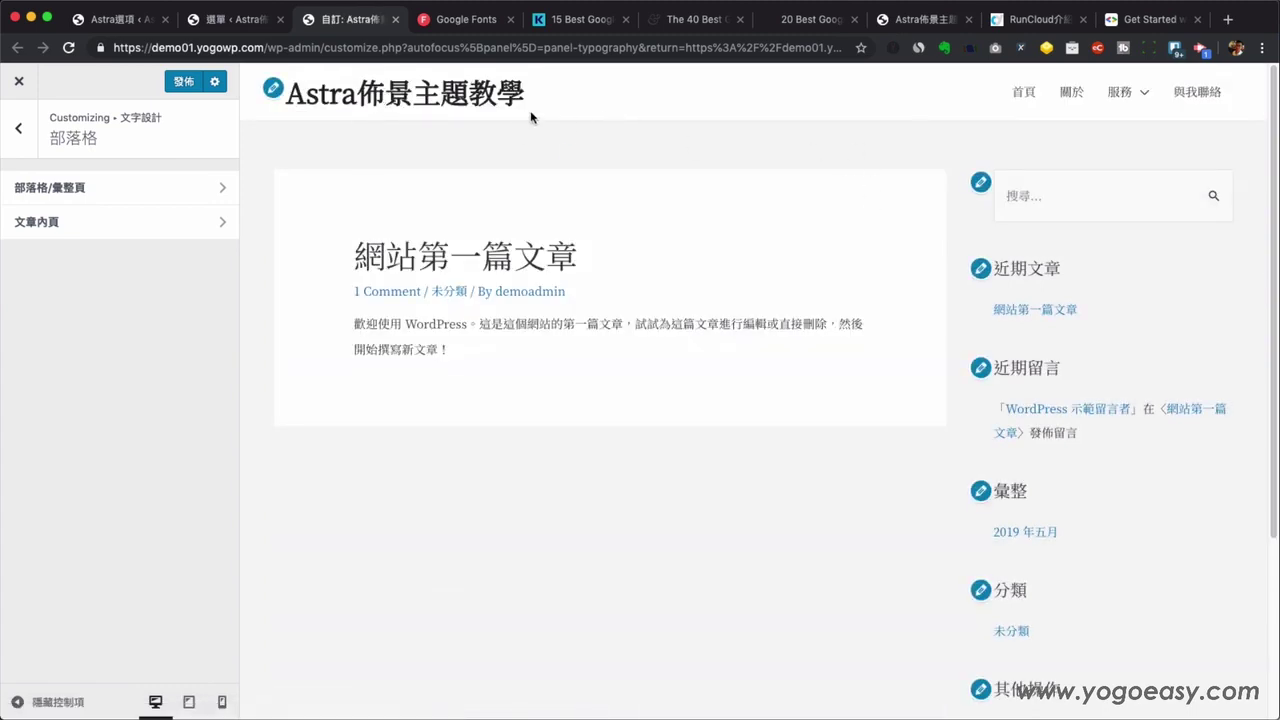
click(76, 193)
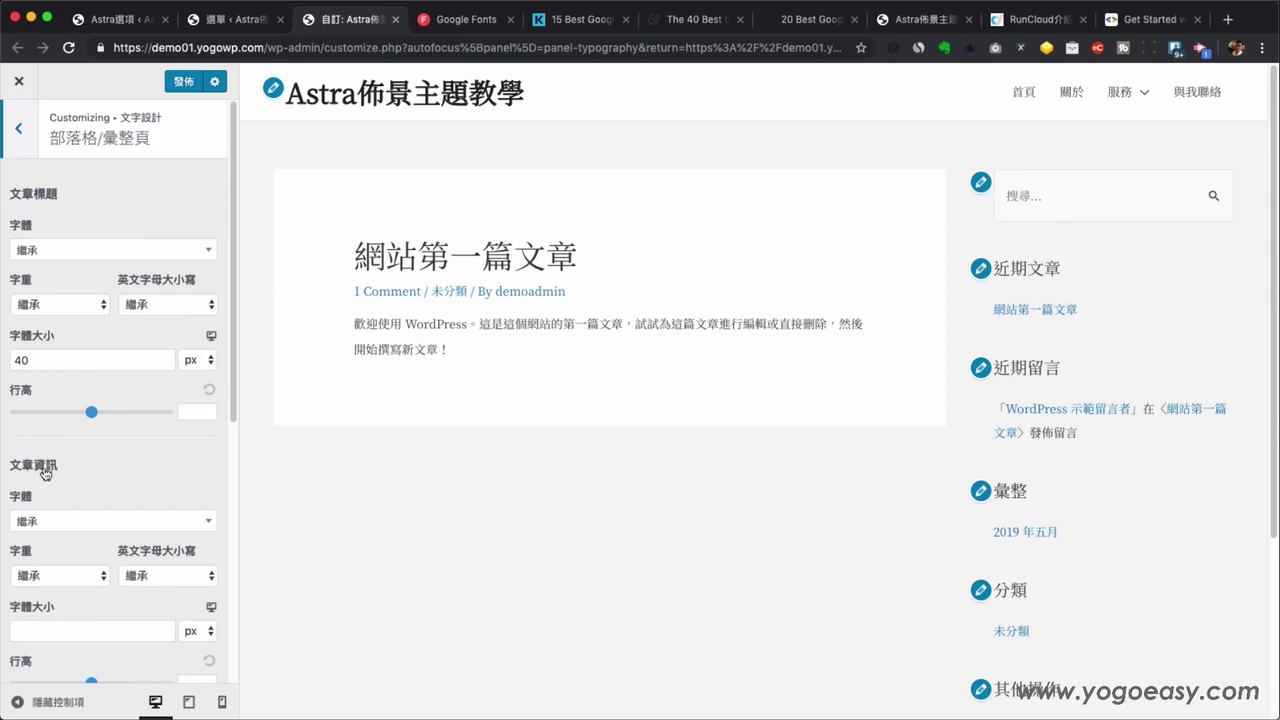
click(78, 632)
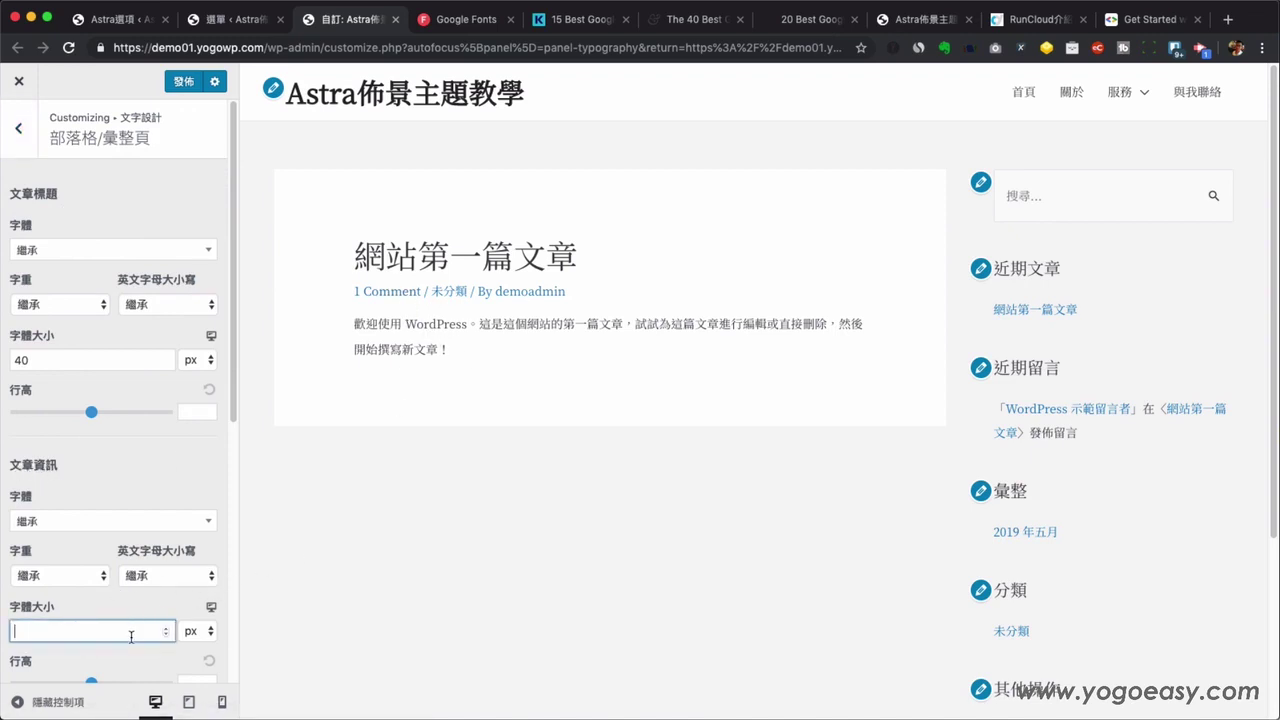
text(11)
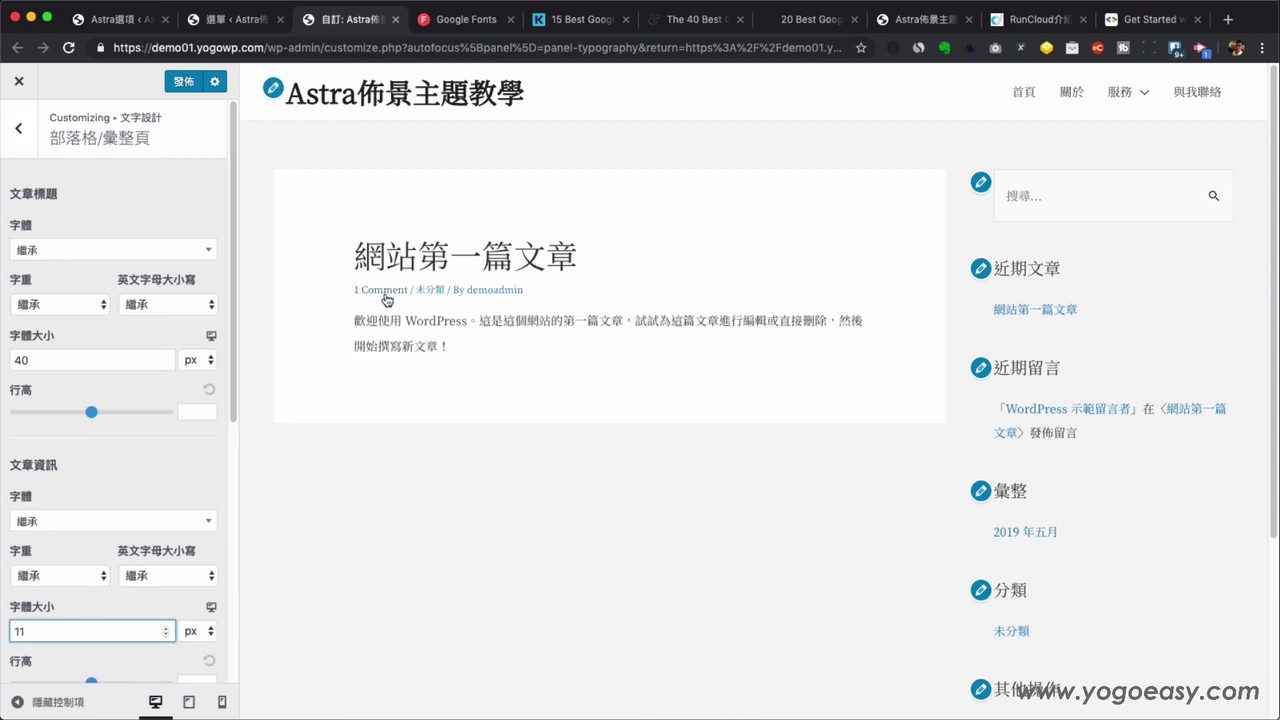
Review the main typography settings (主要文字設計) once more and return to the list of typography sections.
click(18, 128)
click(15, 132)
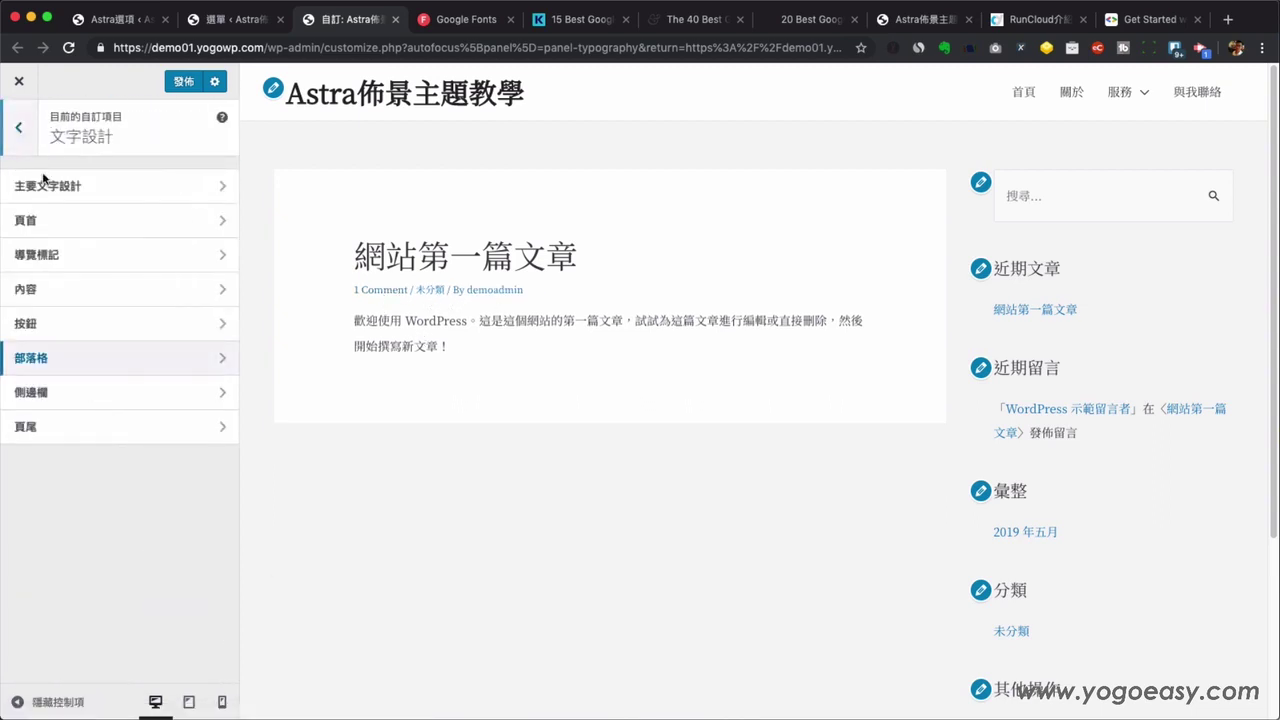
click(79, 189)
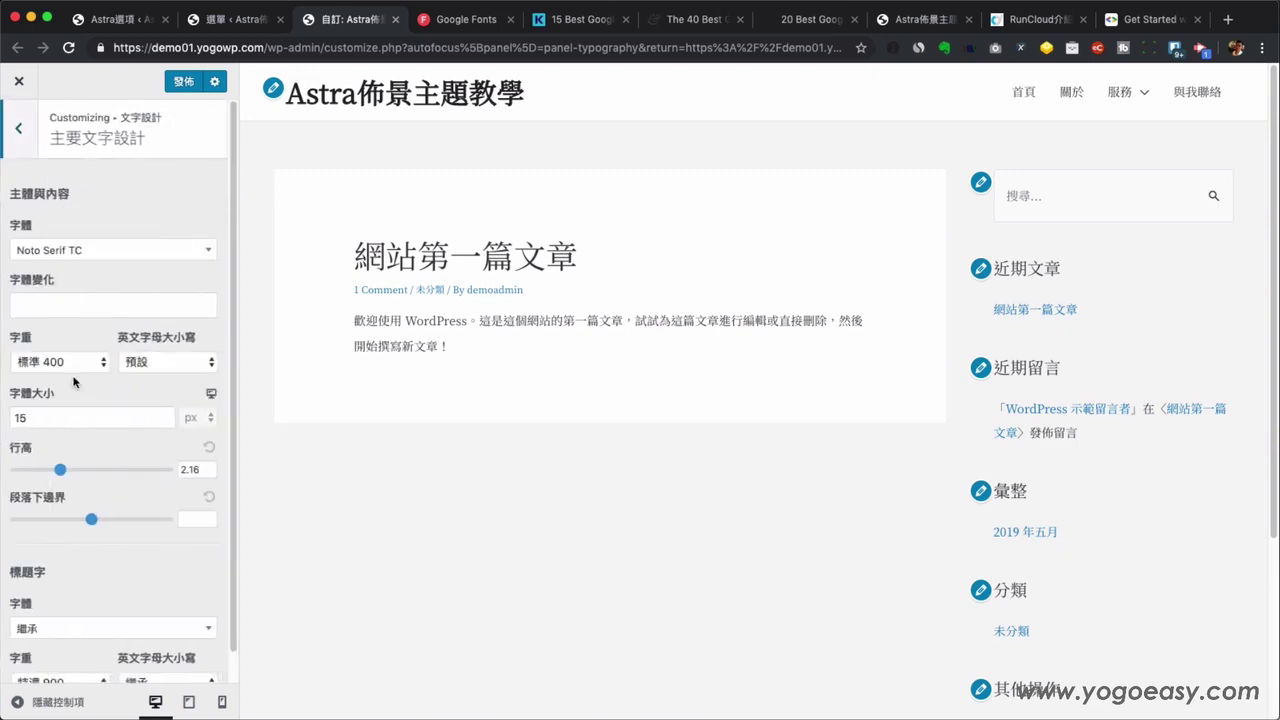
mouse_move(1124, 85)
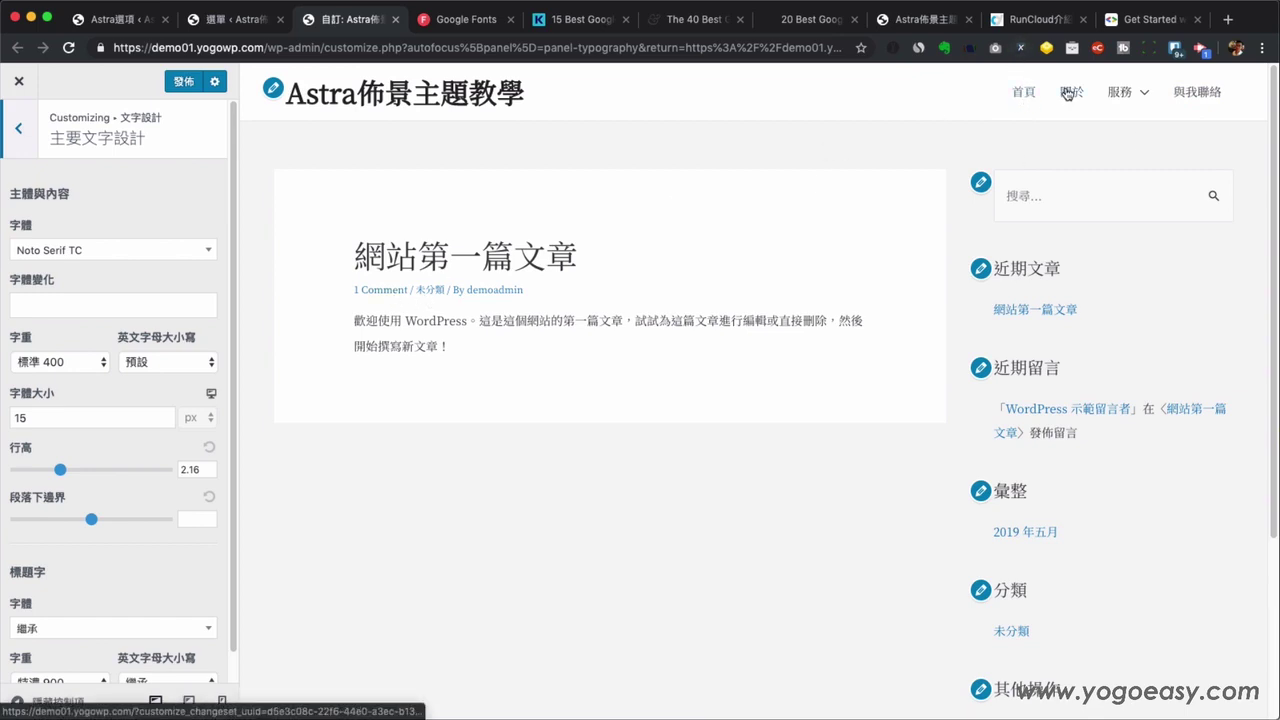
click(18, 133)
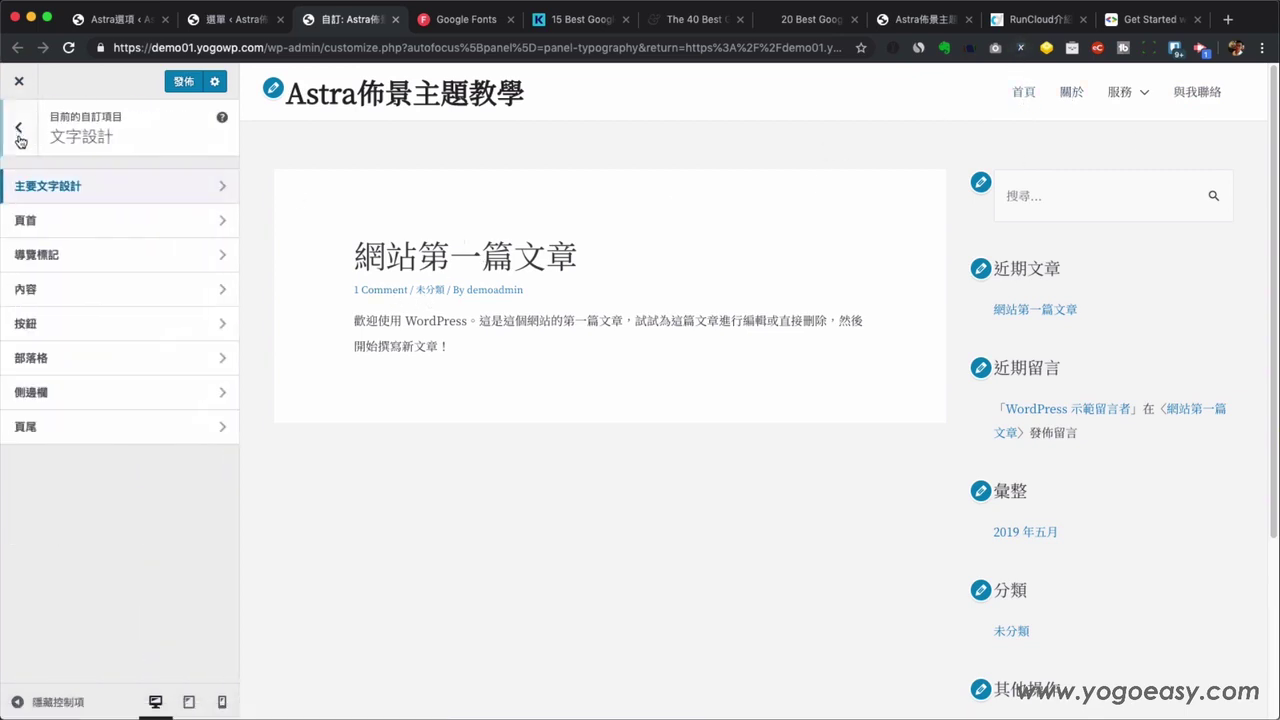
Set the navigation menu (選單) font size to 19 px in the main header (主頁首) typography settings.
click(30, 221)
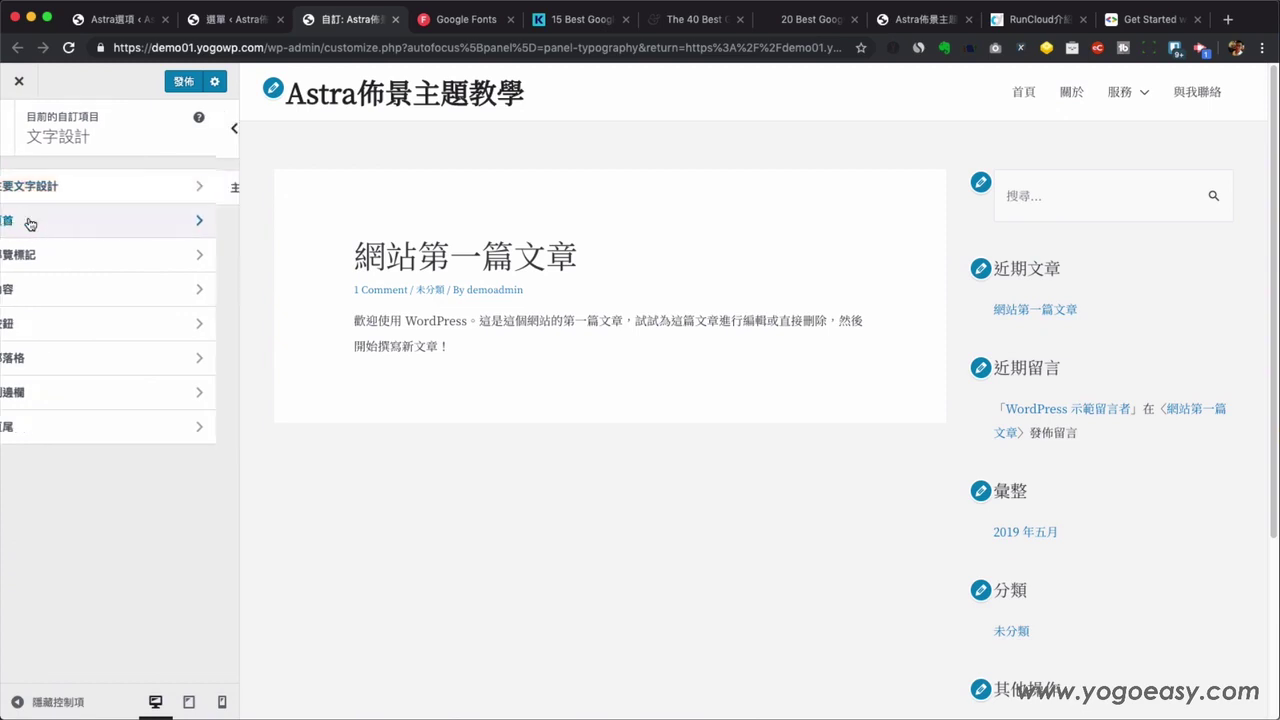
click(40, 191)
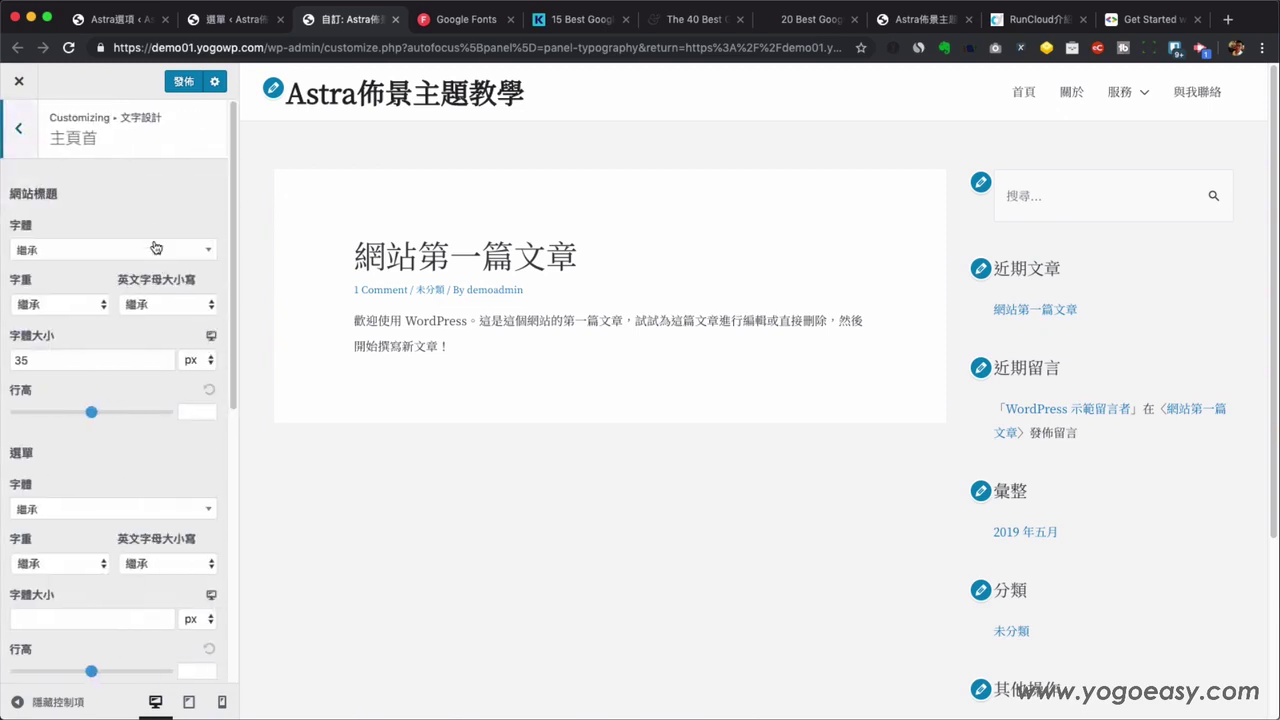
click(32, 619)
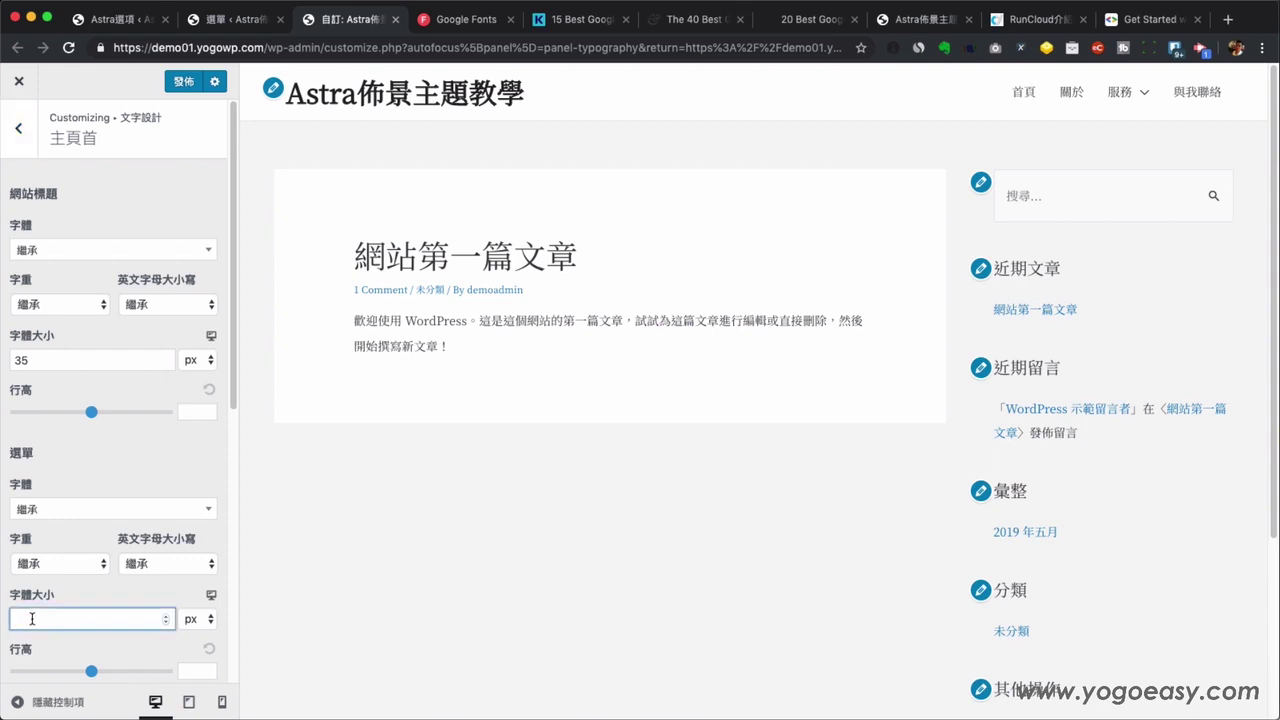
text(19)
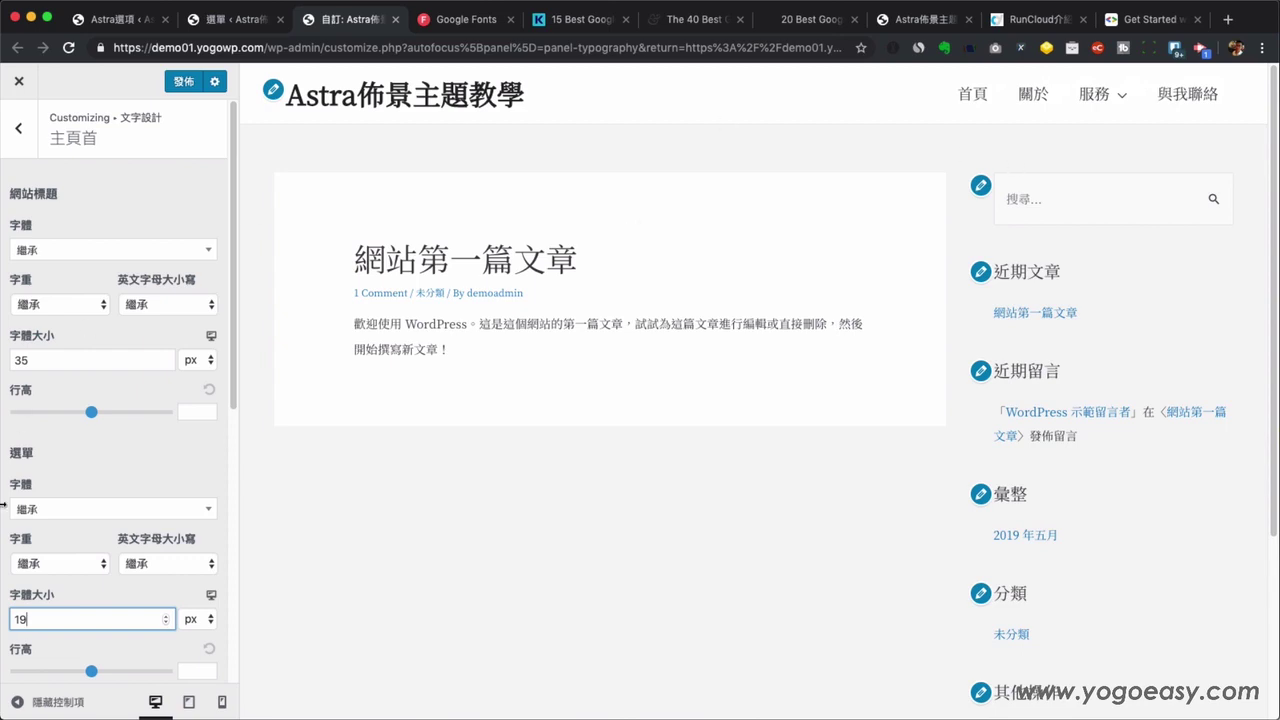
Try a 15 px font size for the submenu (子選單), check it on the 服務 dropdown, and clear the value again.
scroll(142, 515, down, 9)
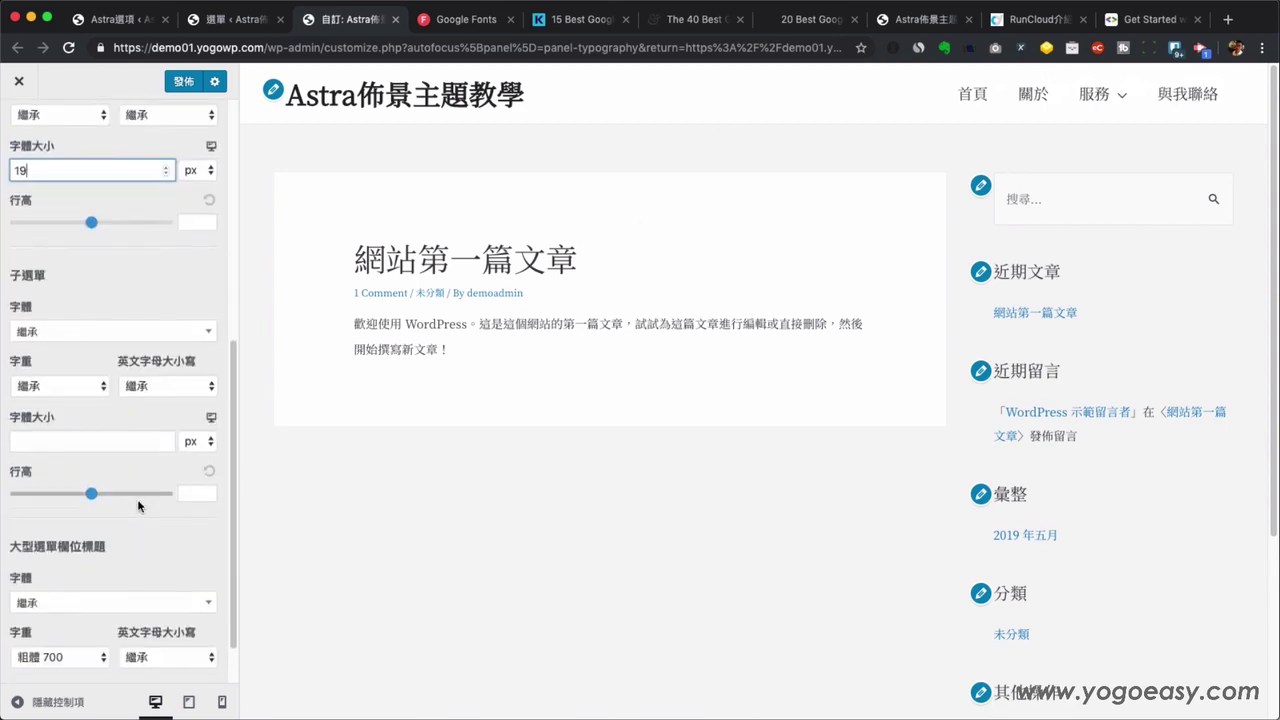
scroll(138, 506, down, 1)
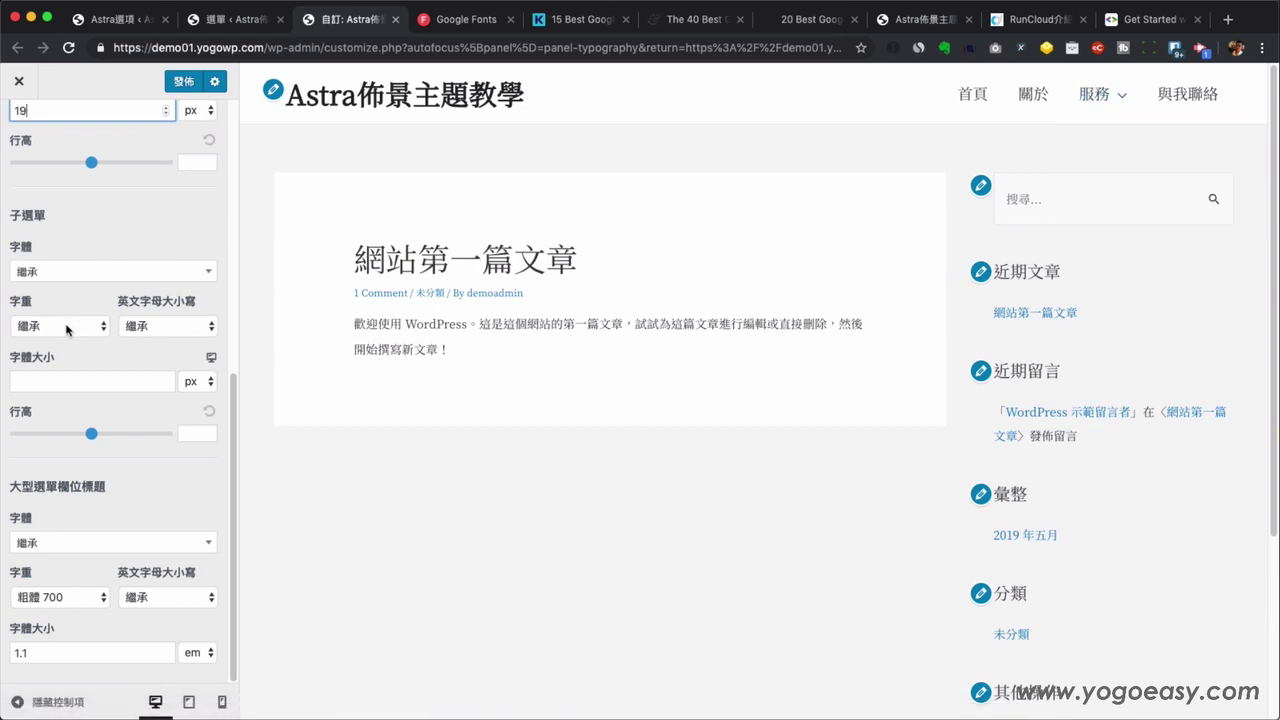
click(52, 382)
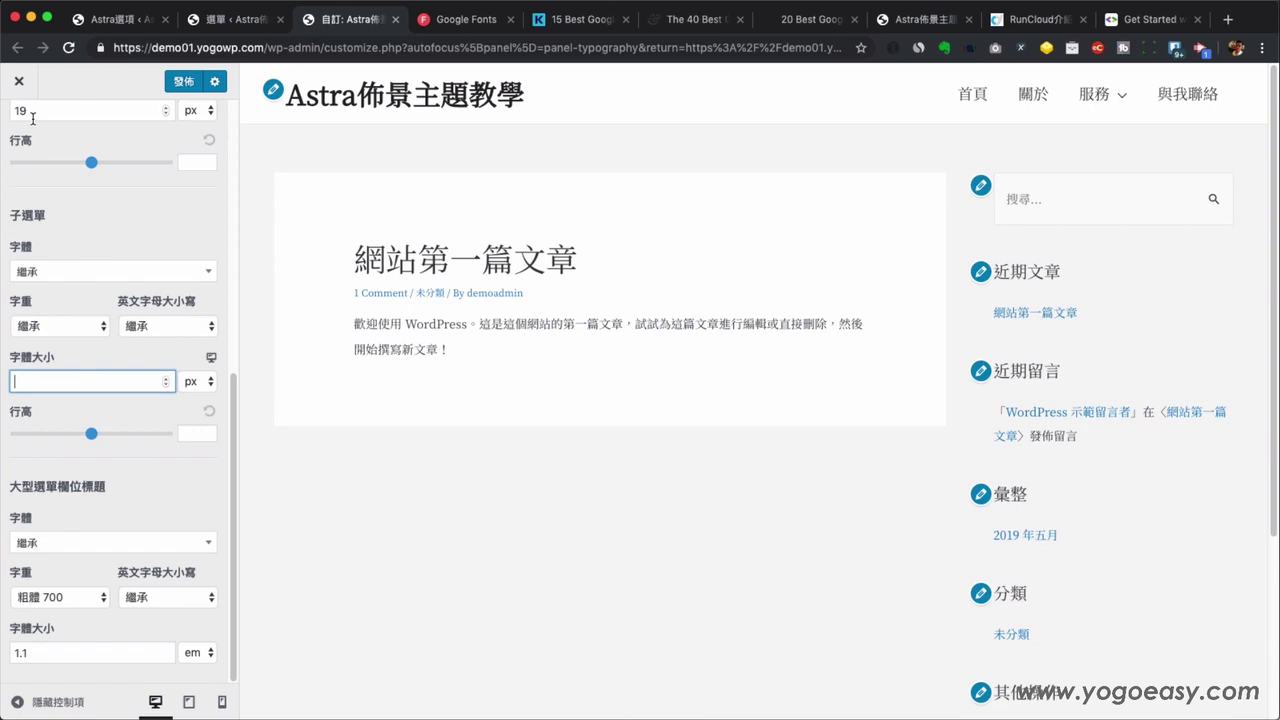
text(15)
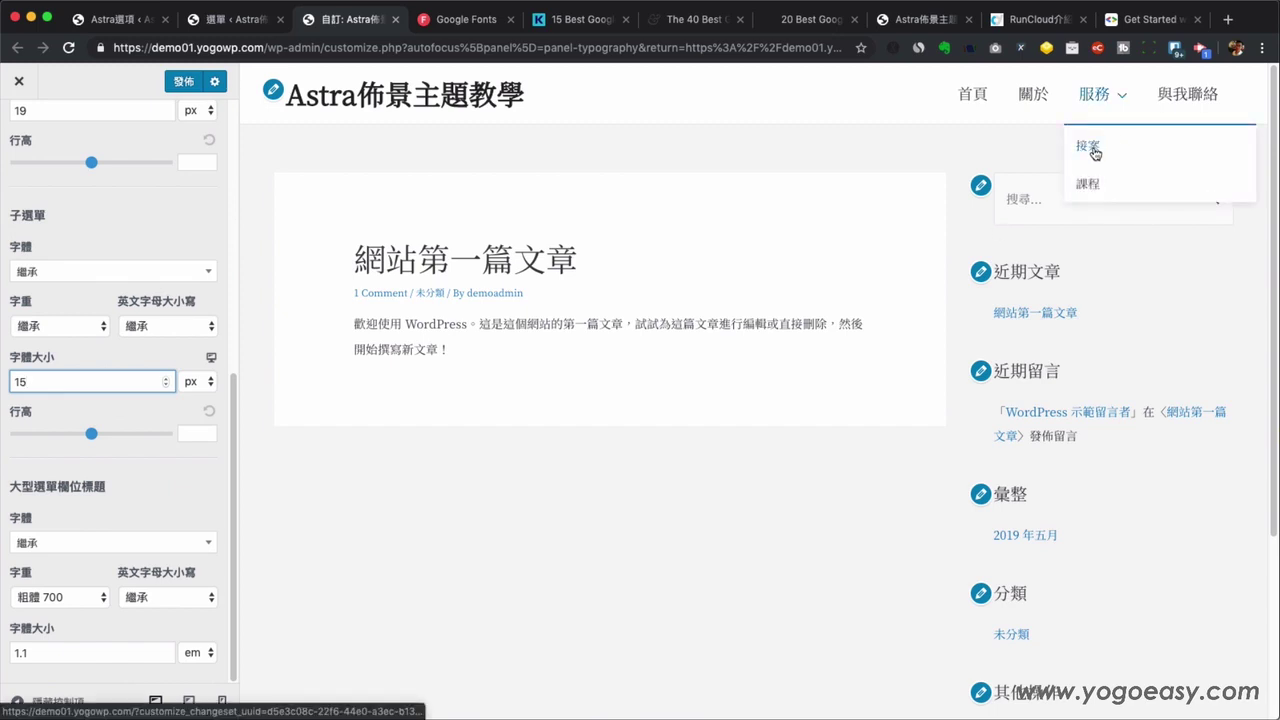
drag(44, 378, 3, 378)
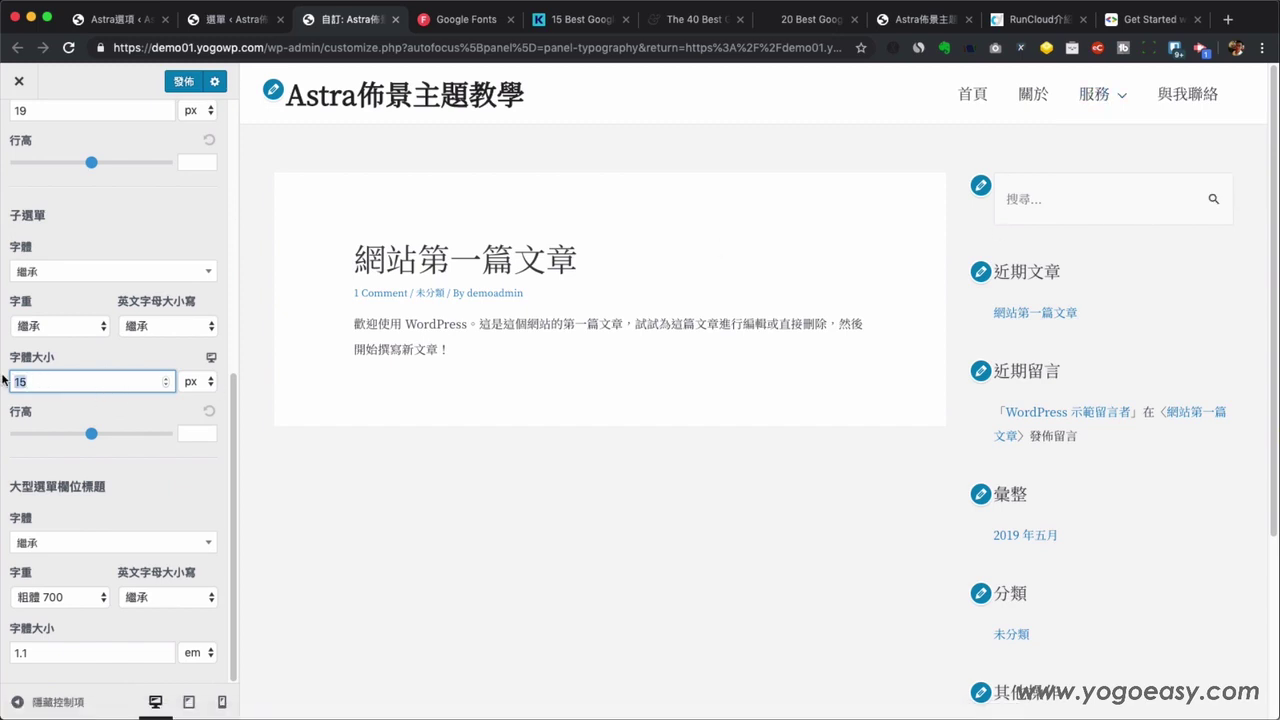
key(BackSpace)
Leave the main header settings, view the breadcrumb (導覽標記) typography options, and return to the list of typography sections.
scroll(157, 257, up, 5)
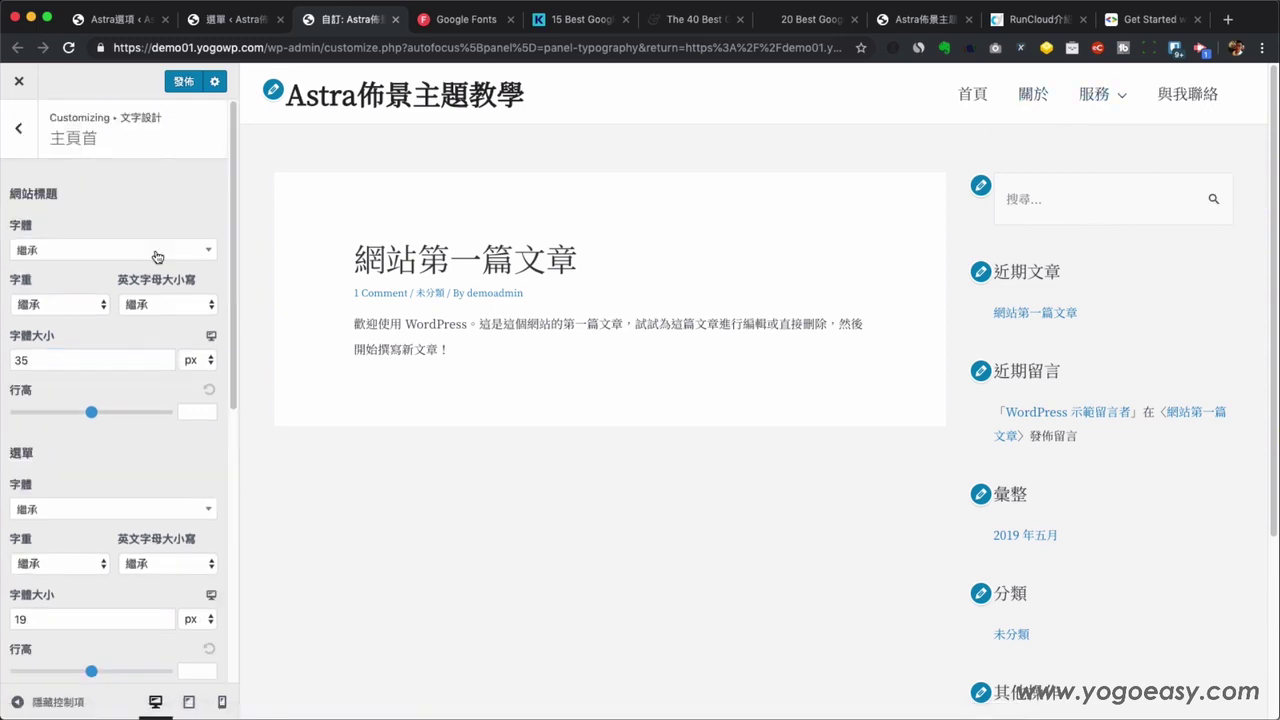
click(18, 128)
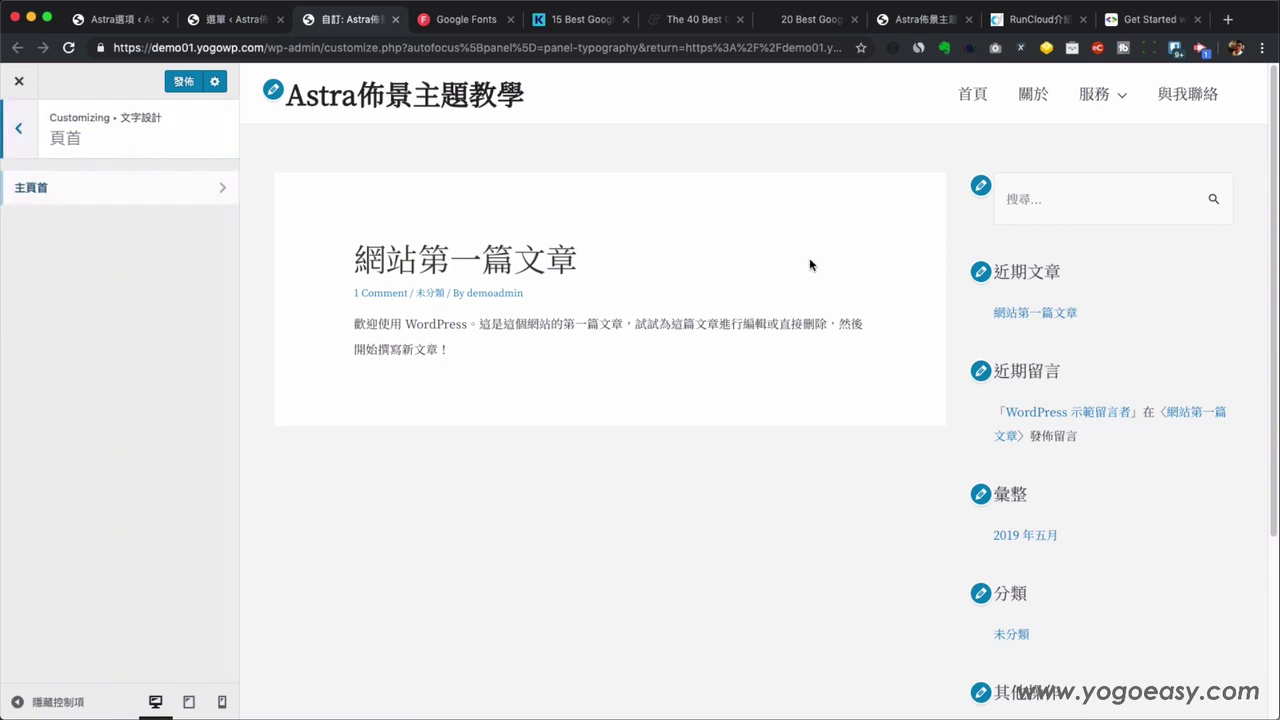
click(22, 140)
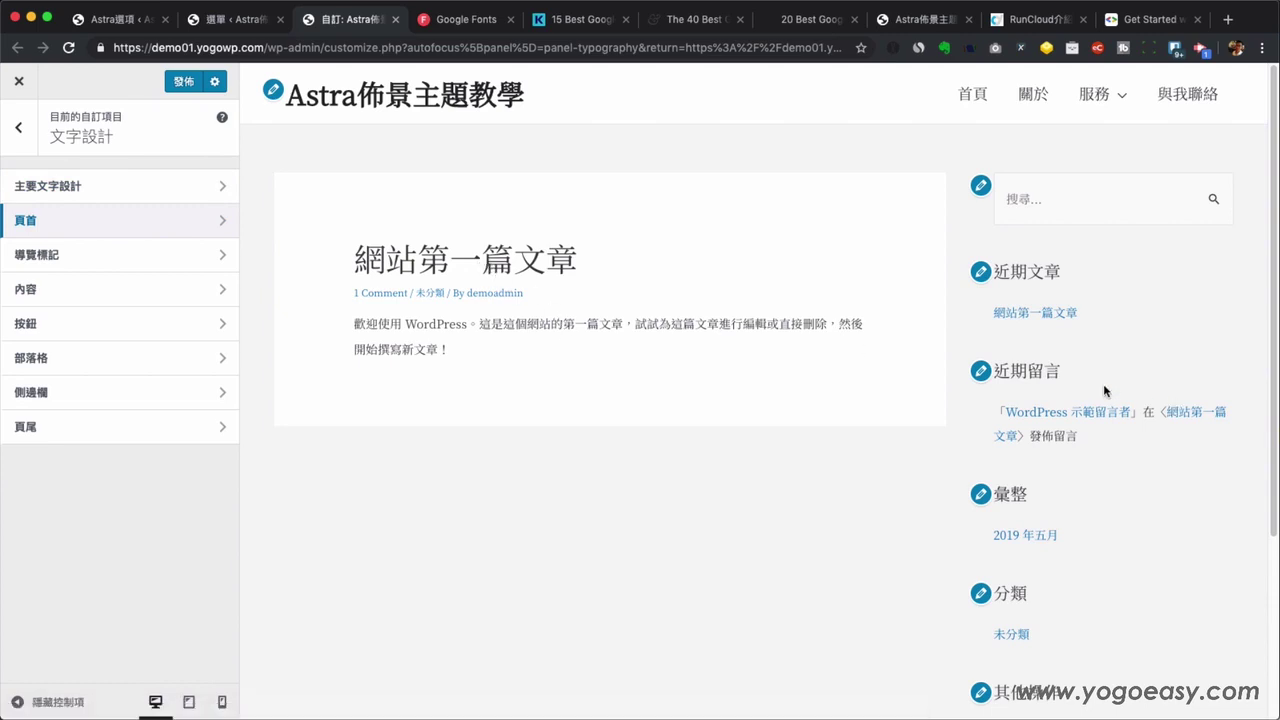
click(120, 254)
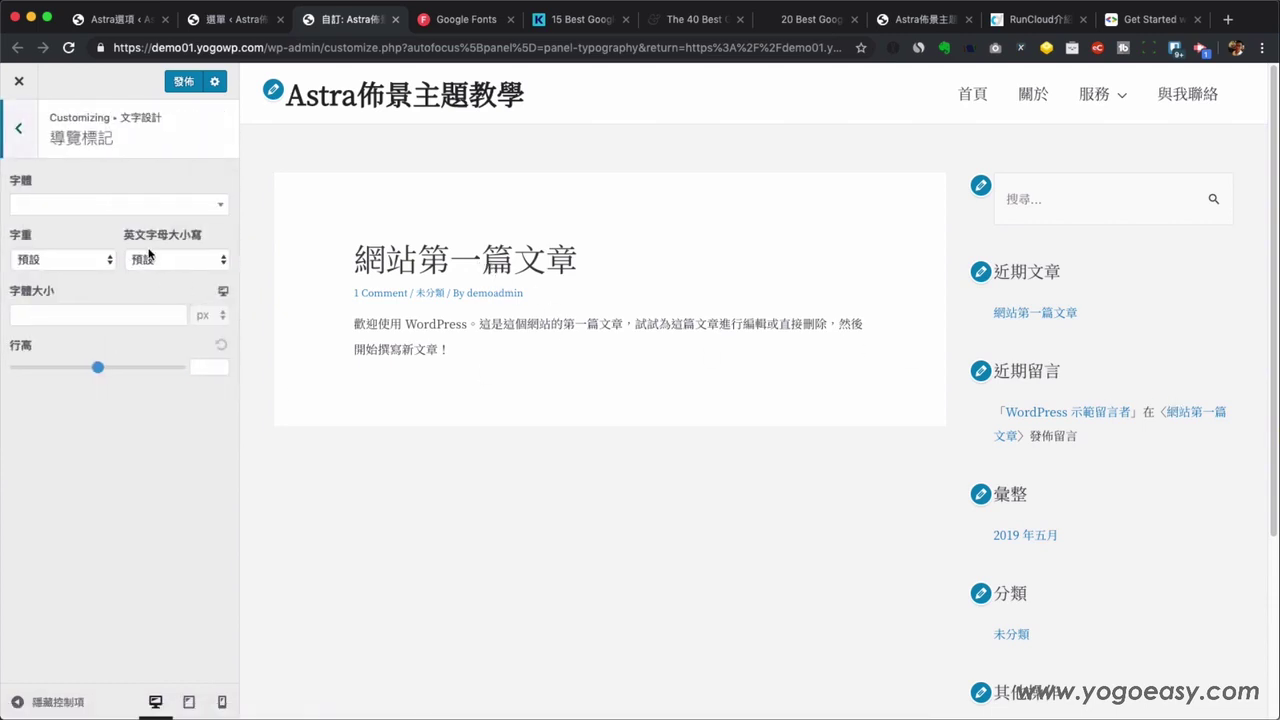
click(9, 132)
click(71, 251)
click(22, 140)
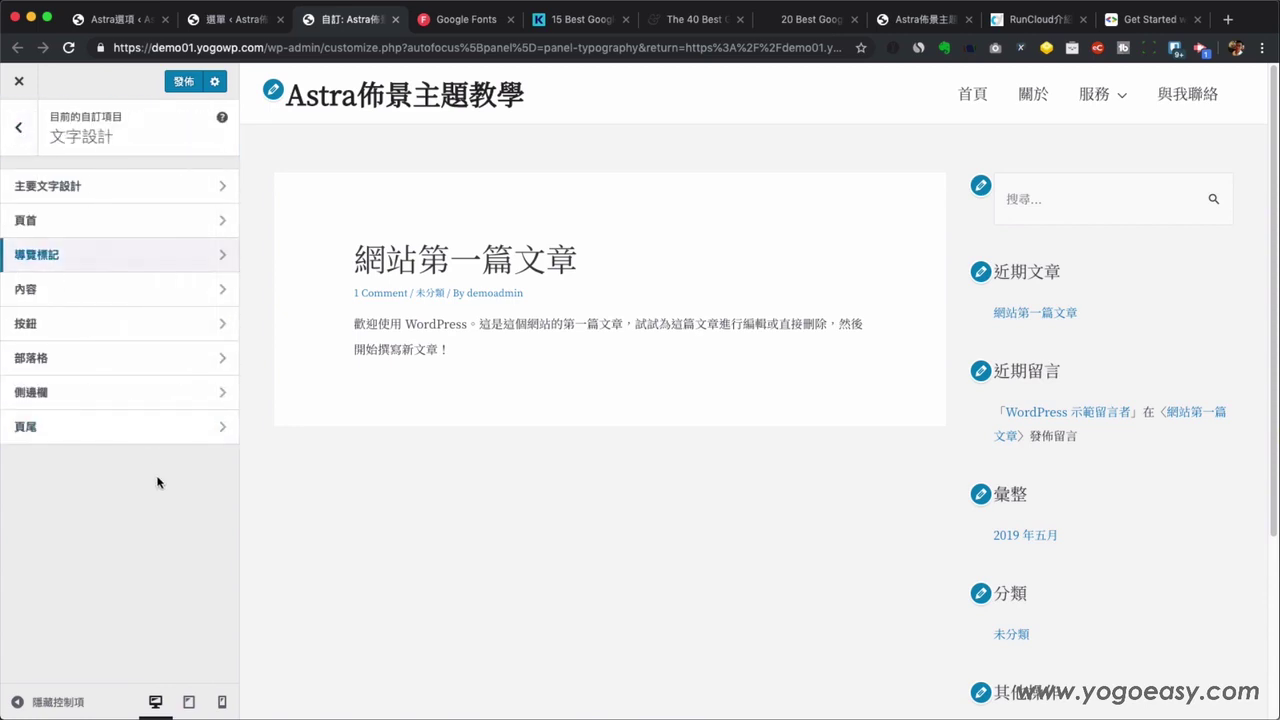
Open the main typography settings (主要文字設計) and inspect the post's body paragraph with the browser's developer tools.
click(192, 189)
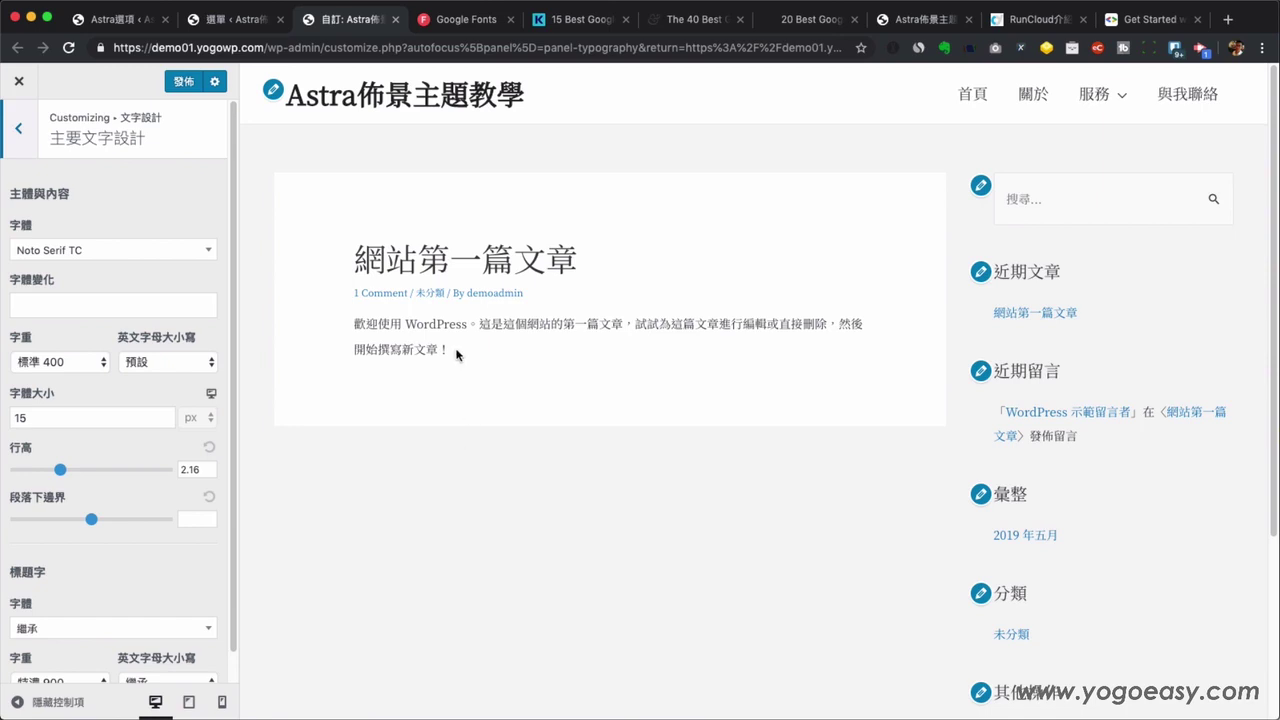
drag(456, 354, 355, 324)
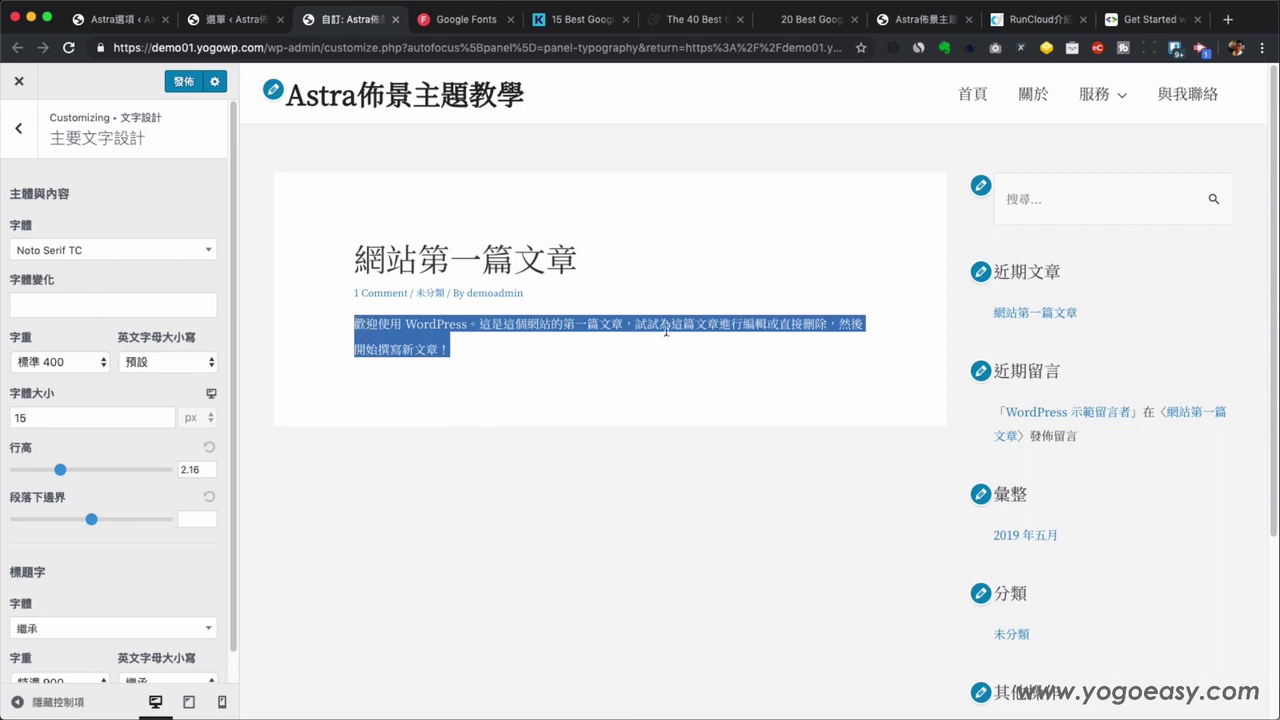
click(512, 463)
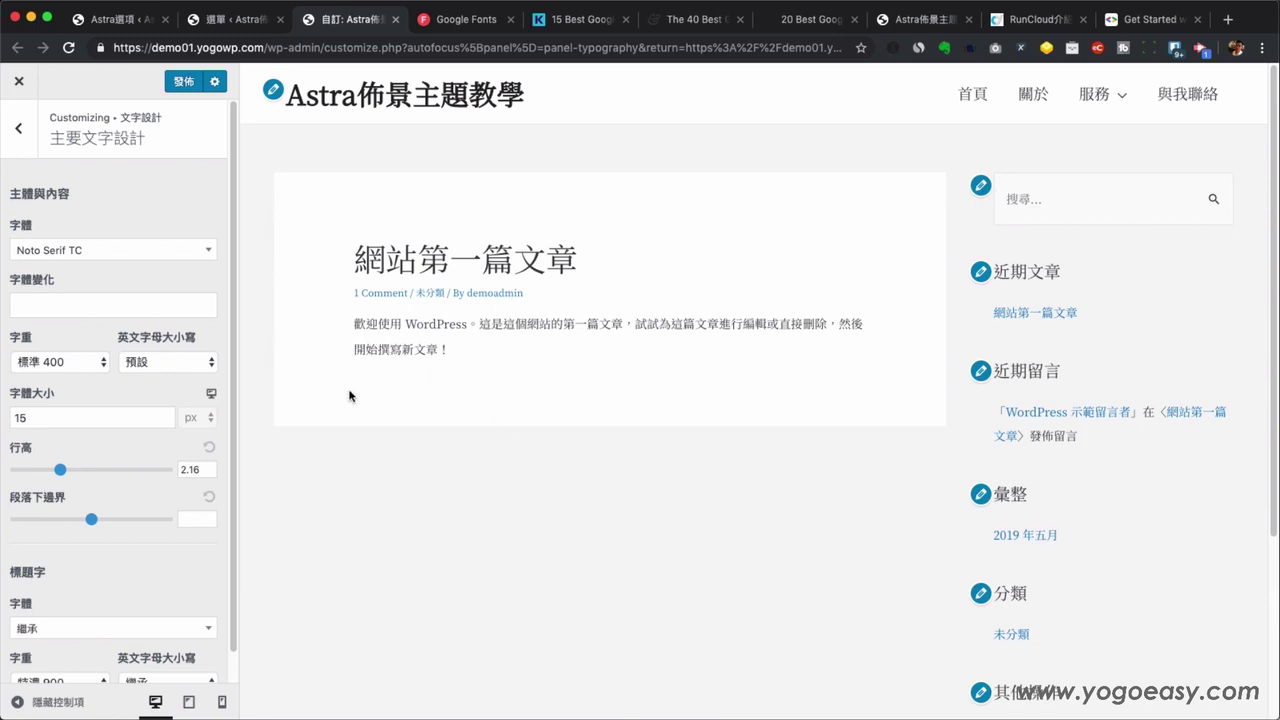
right_click(386, 325)
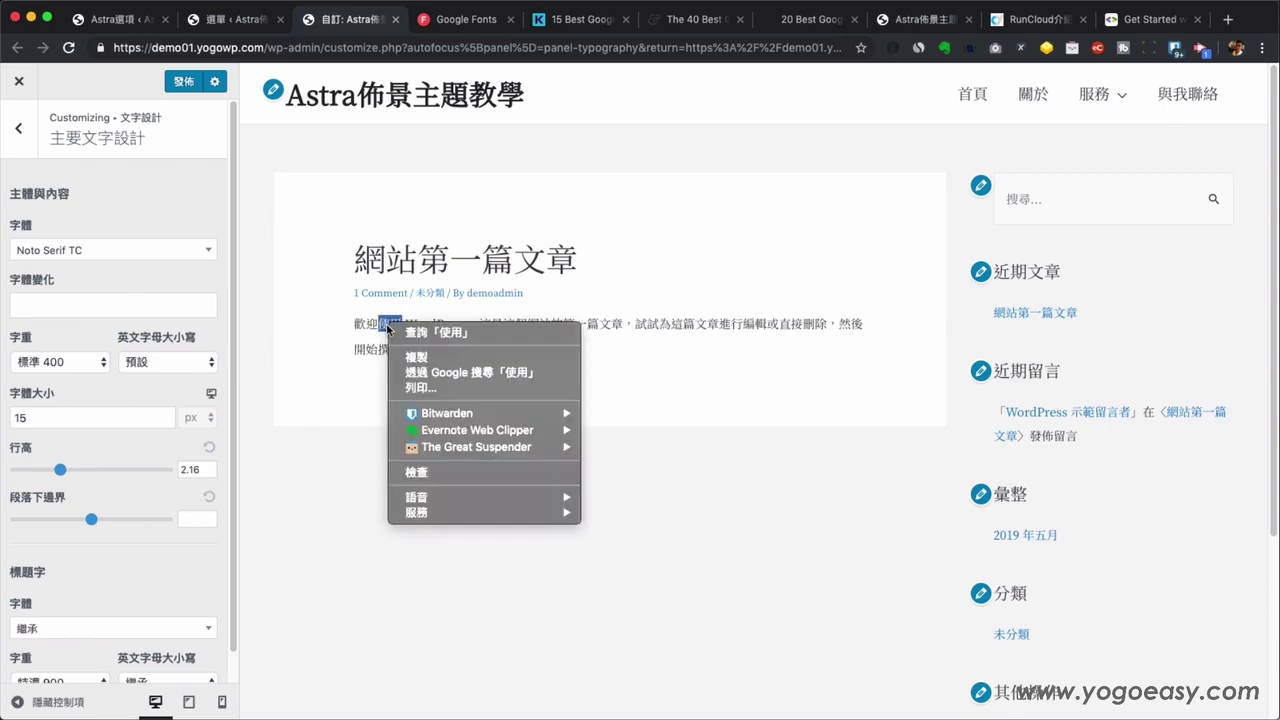
click(428, 472)
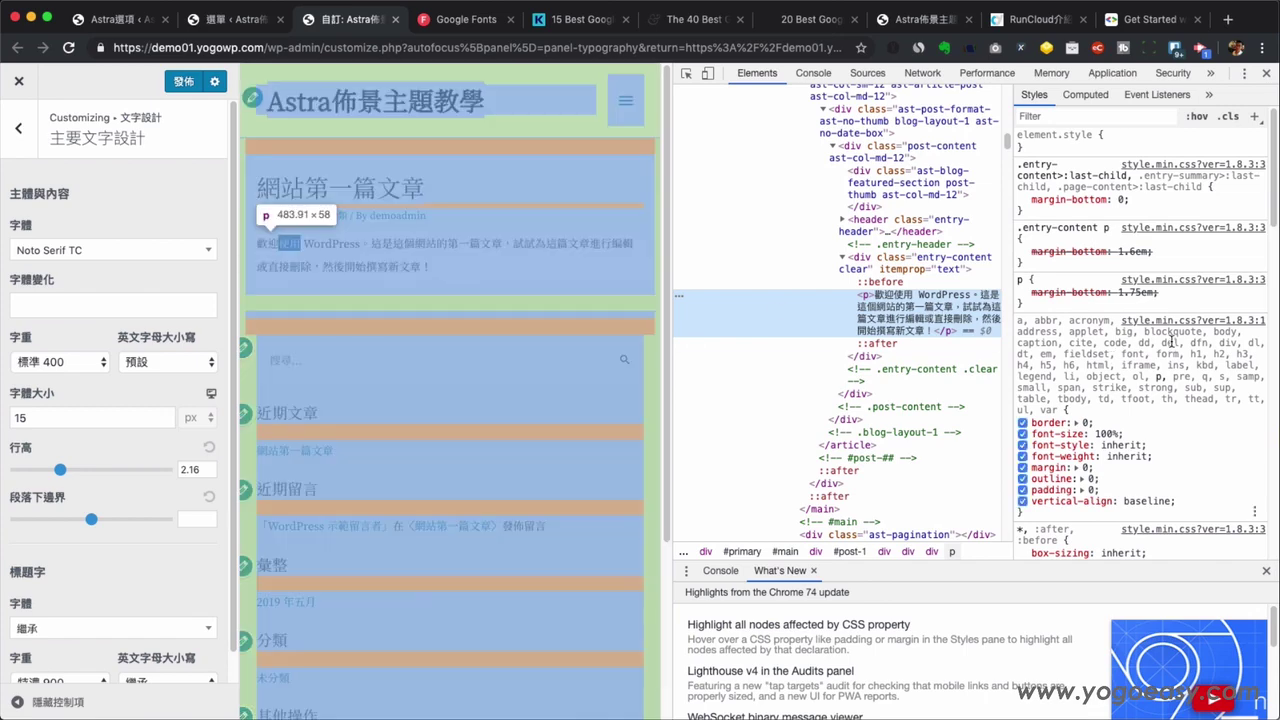
Examine the font rules the paragraph inherits from body and find the body element in the page markup.
scroll(1170, 340, down, 1)
scroll(1170, 340, down, 5)
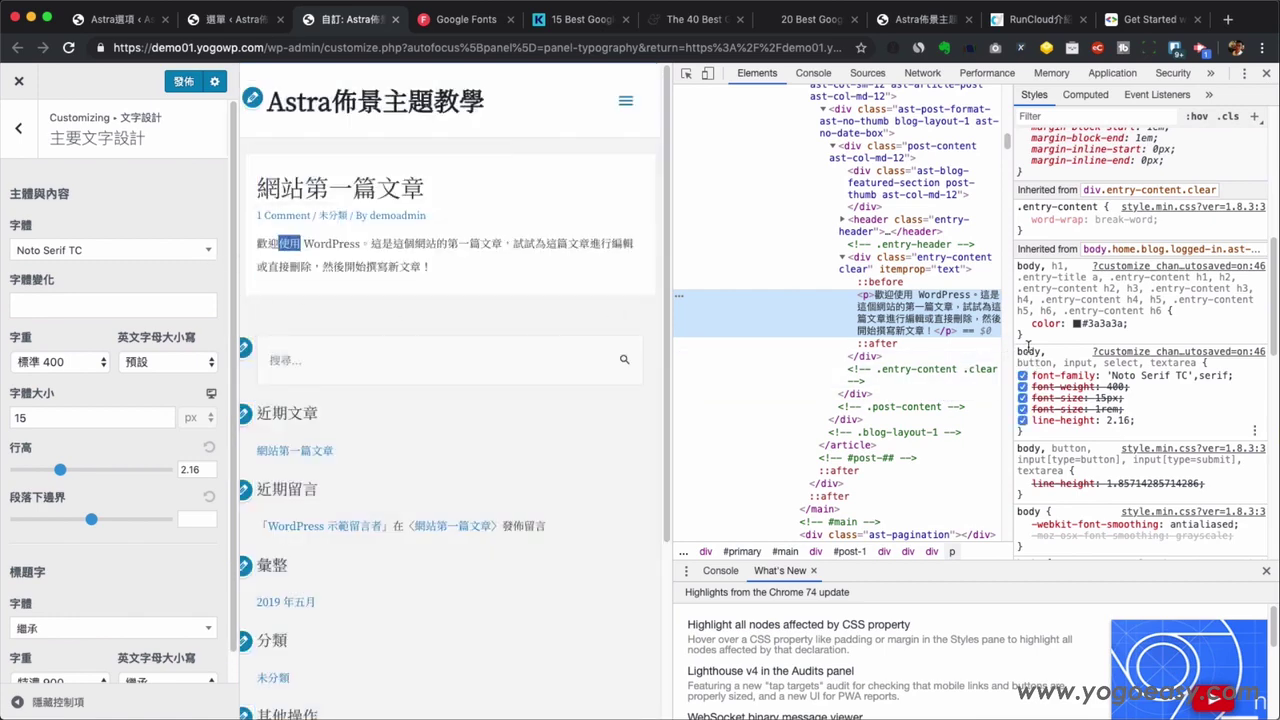
scroll(916, 308, up, 1)
scroll(916, 308, up, 10)
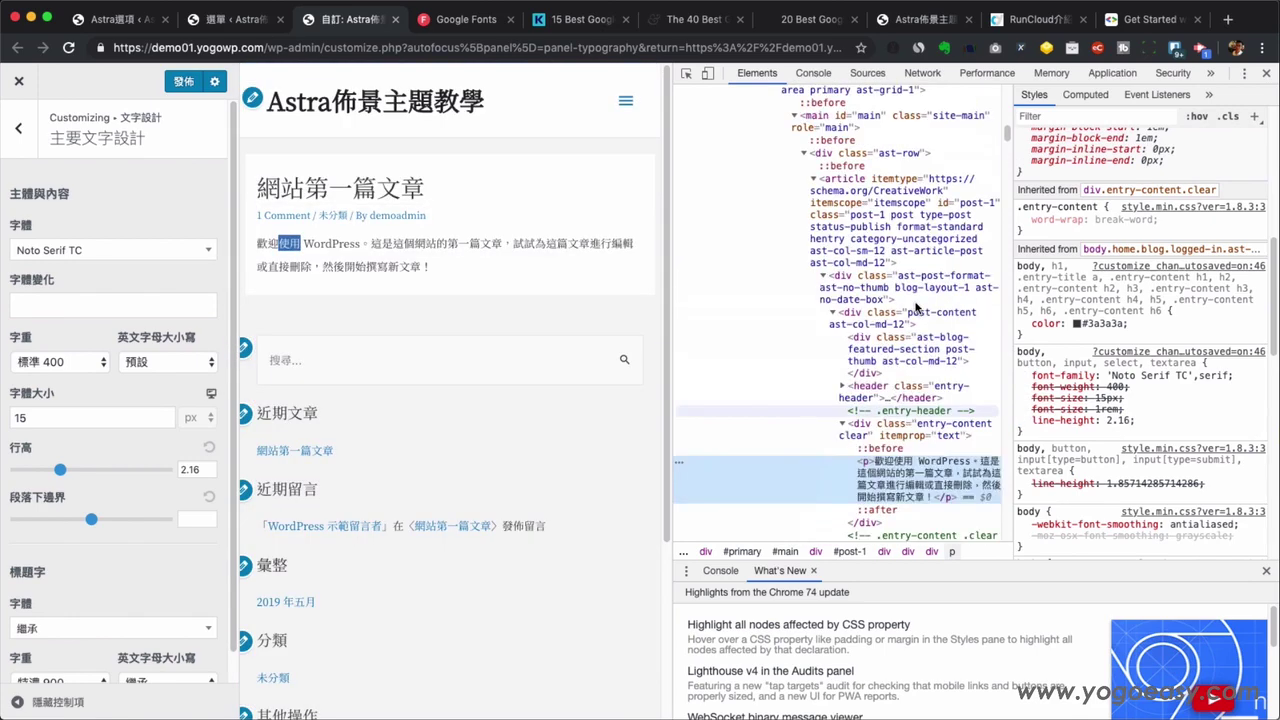
scroll(916, 308, up, 8)
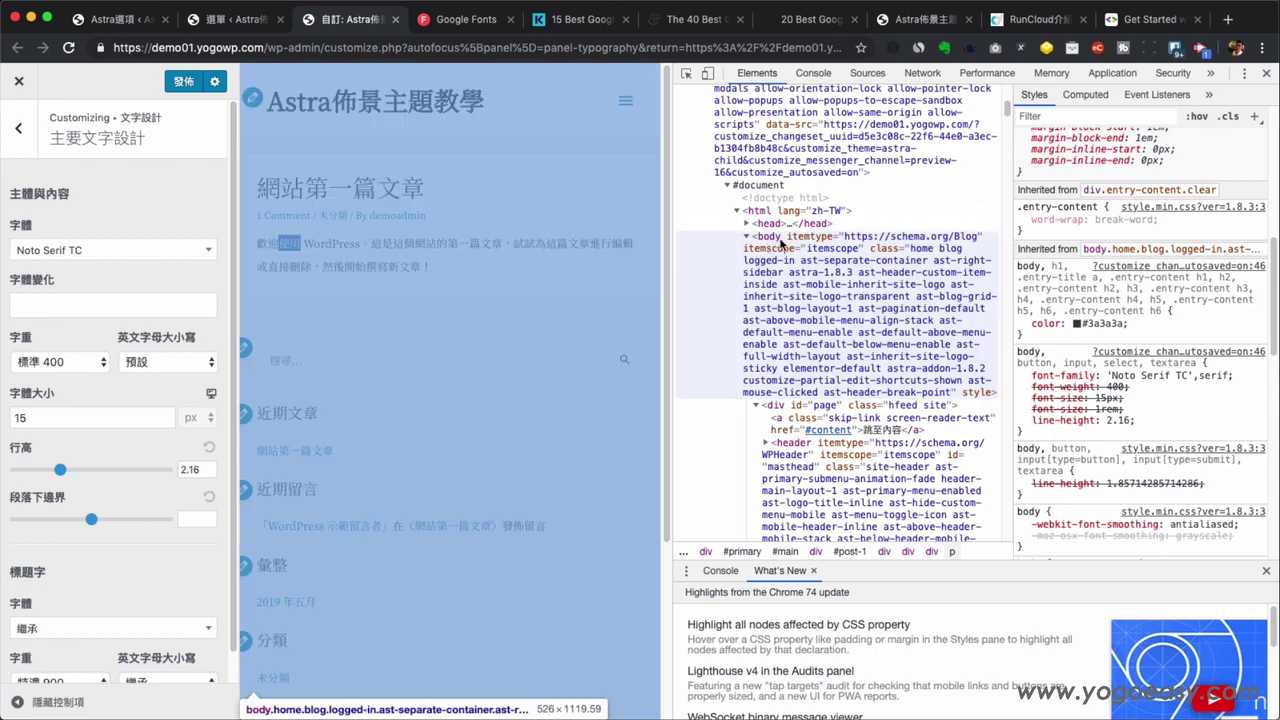
scroll(778, 243, up, 1)
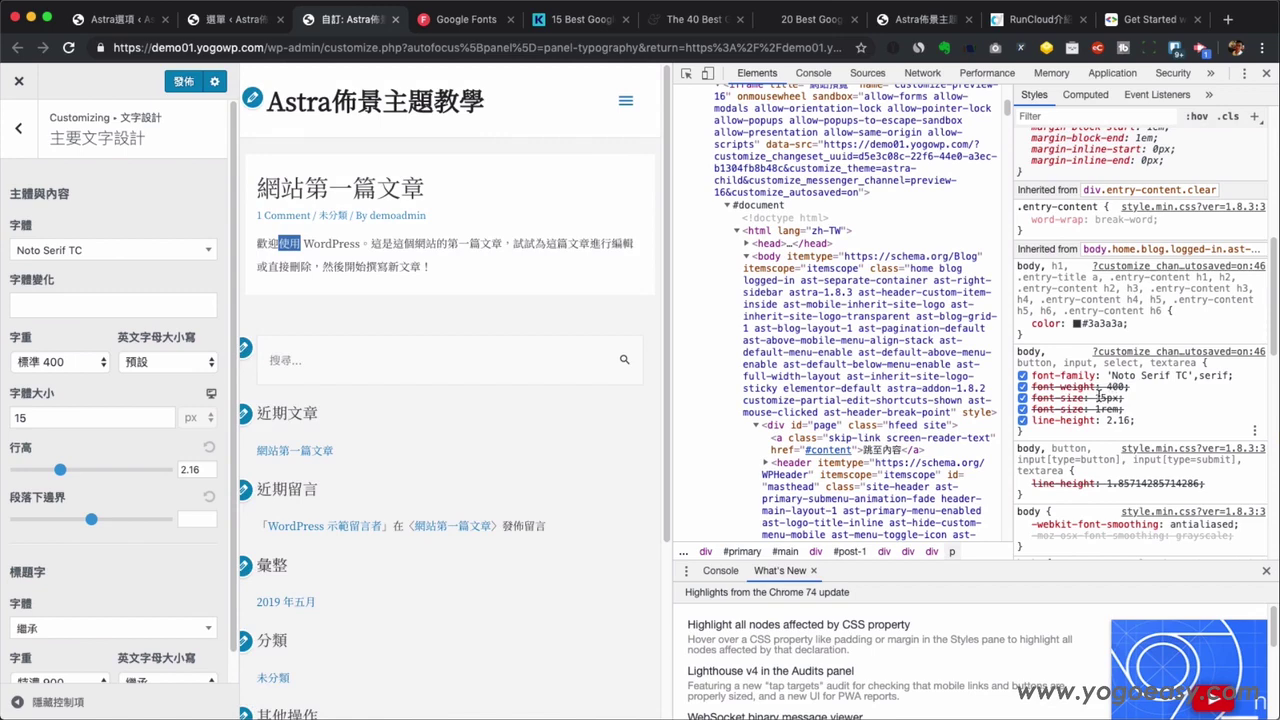
Review the paragraph's CSS rules, comparing its own p rules with those inherited from body and html.
scroll(1126, 402, up, 5)
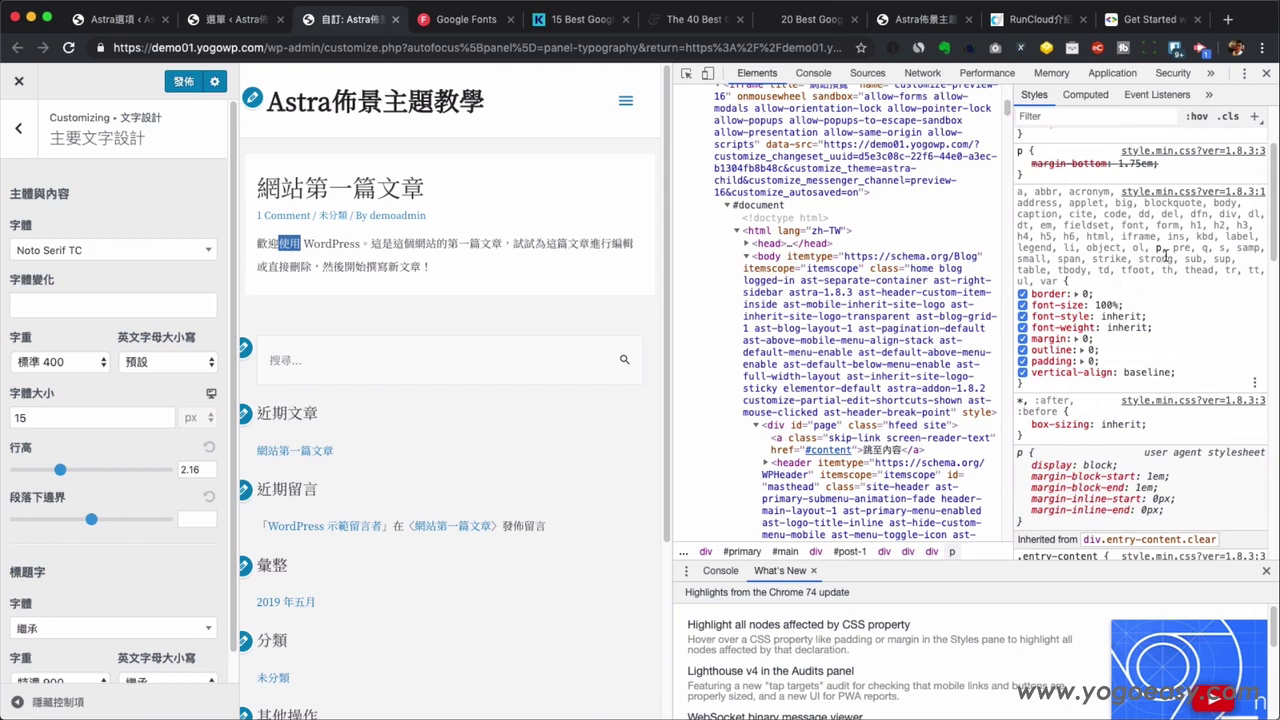
mouse_move(1156, 247)
mouse_move(1172, 342)
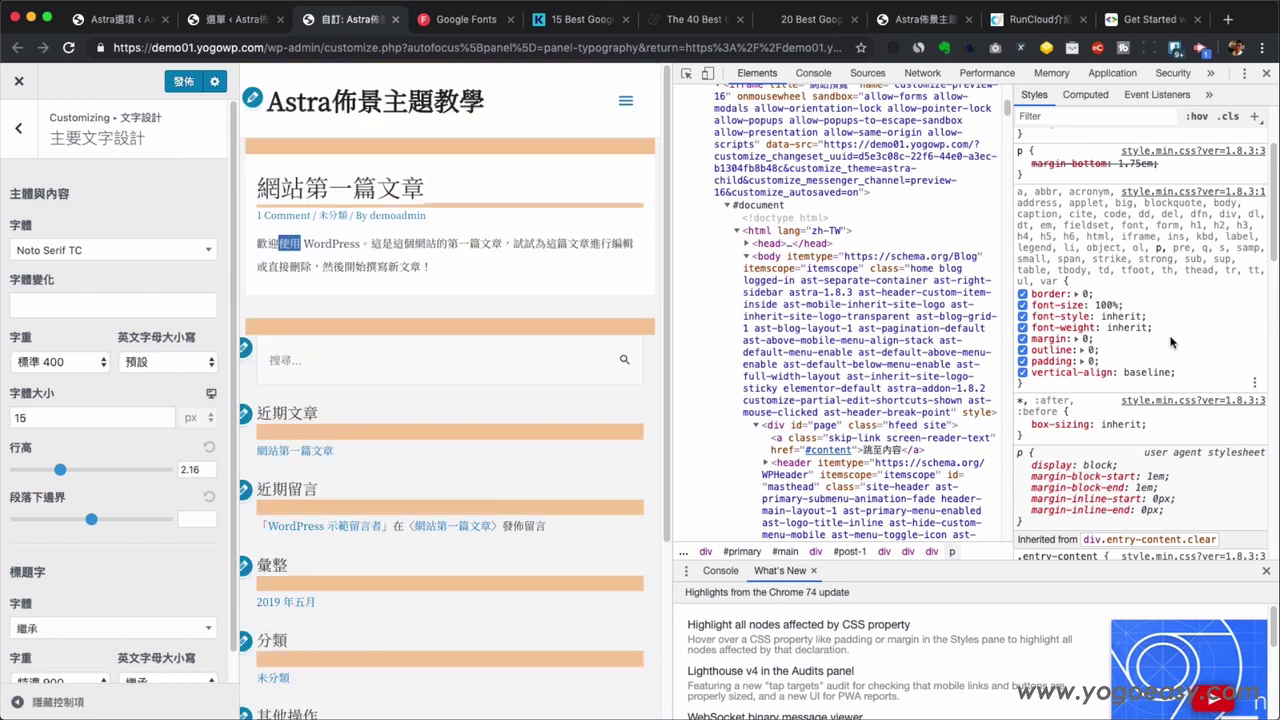
scroll(1172, 342, down, 8)
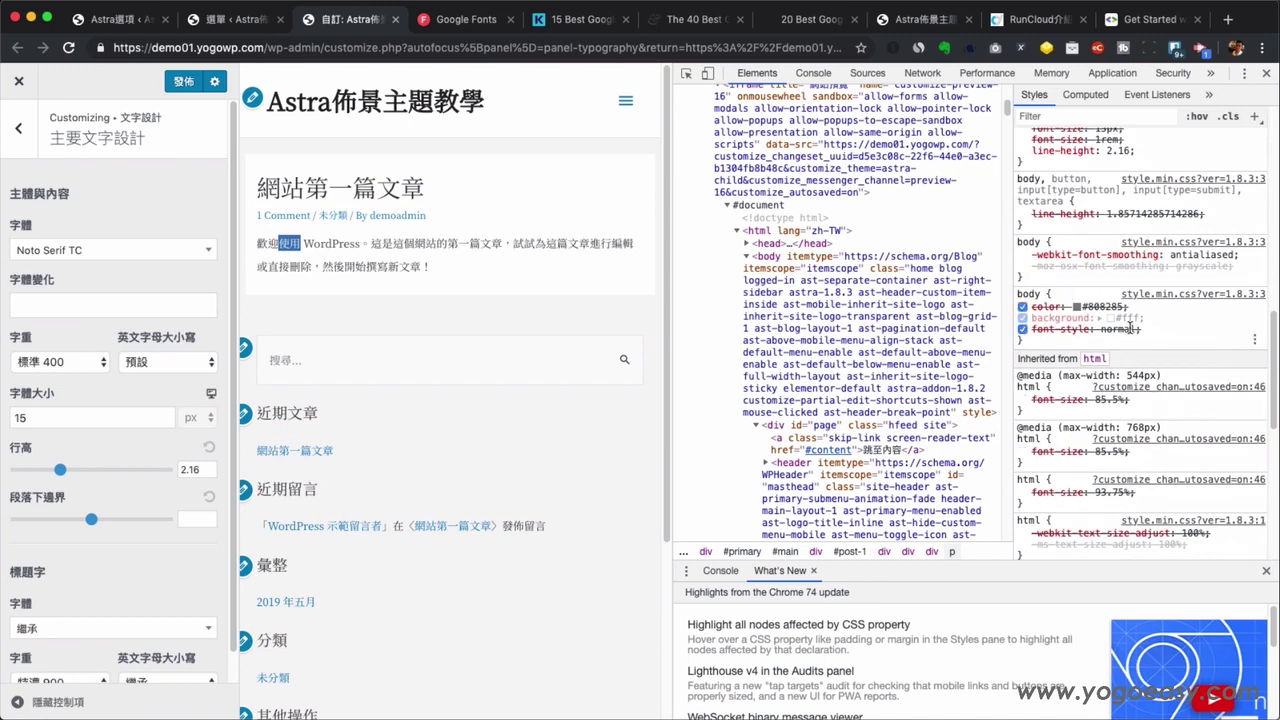
scroll(1130, 328, up, 4)
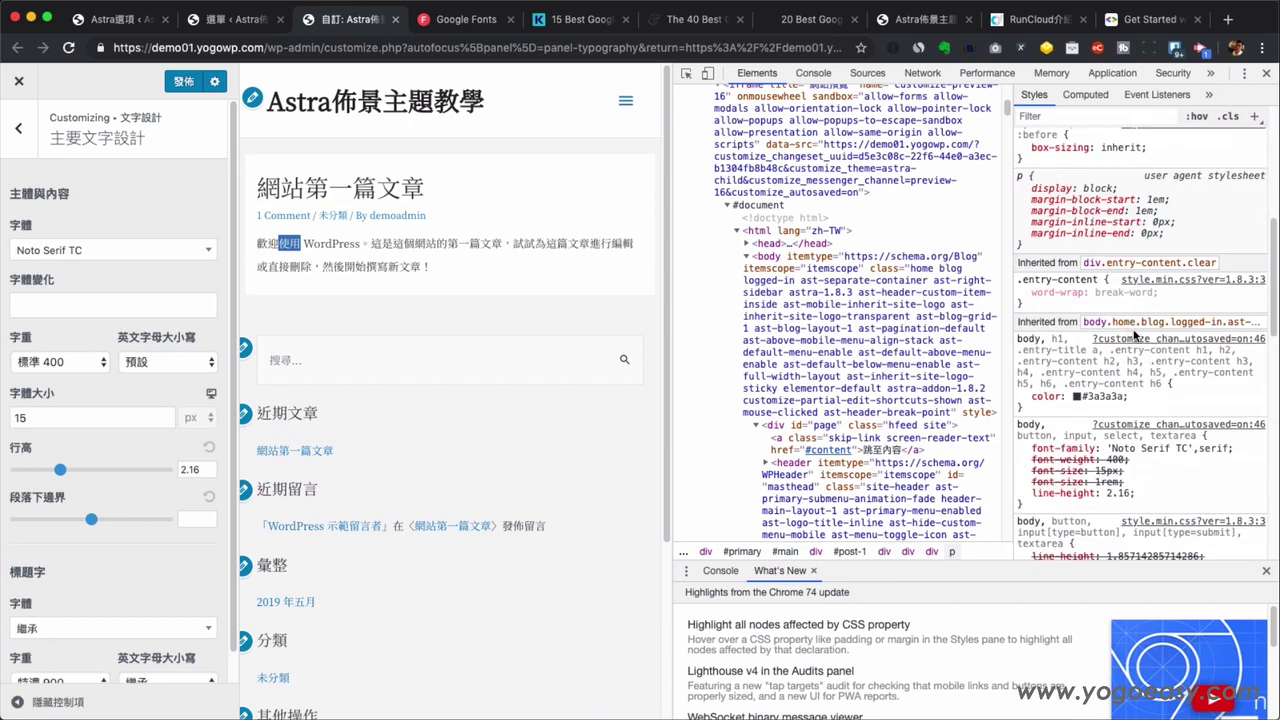
scroll(1143, 328, up, 2)
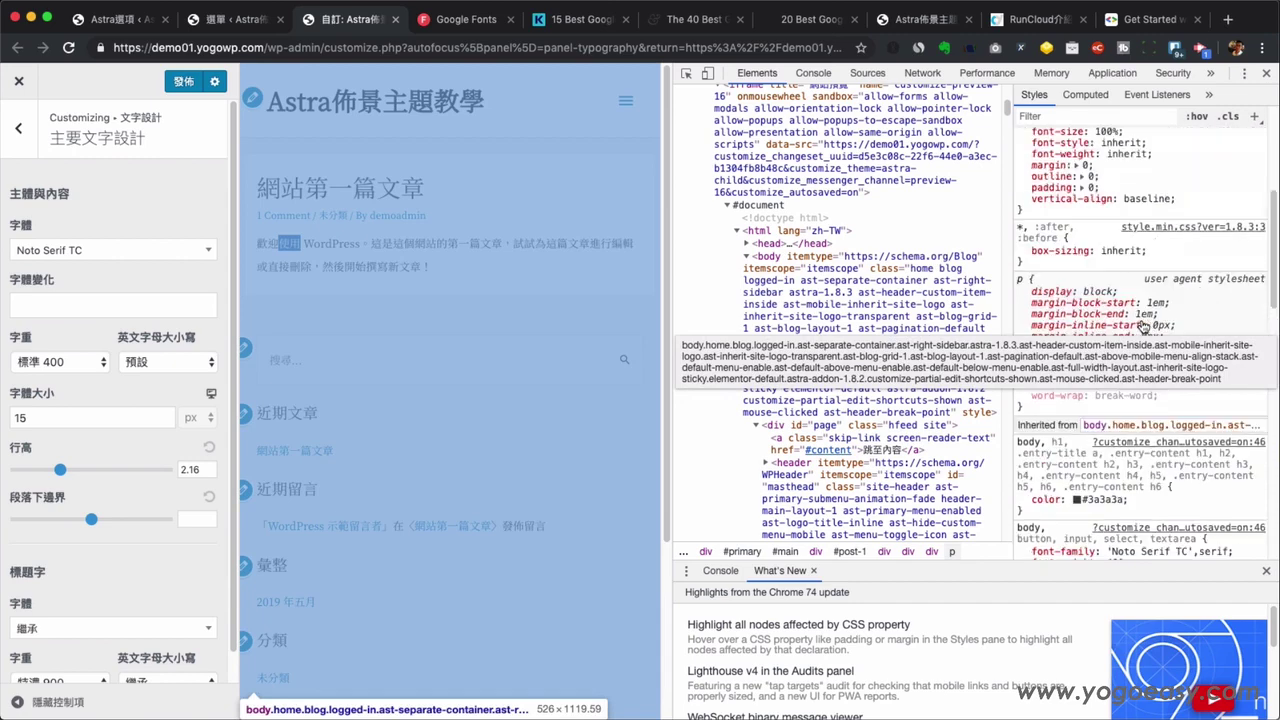
scroll(1143, 328, up, 5)
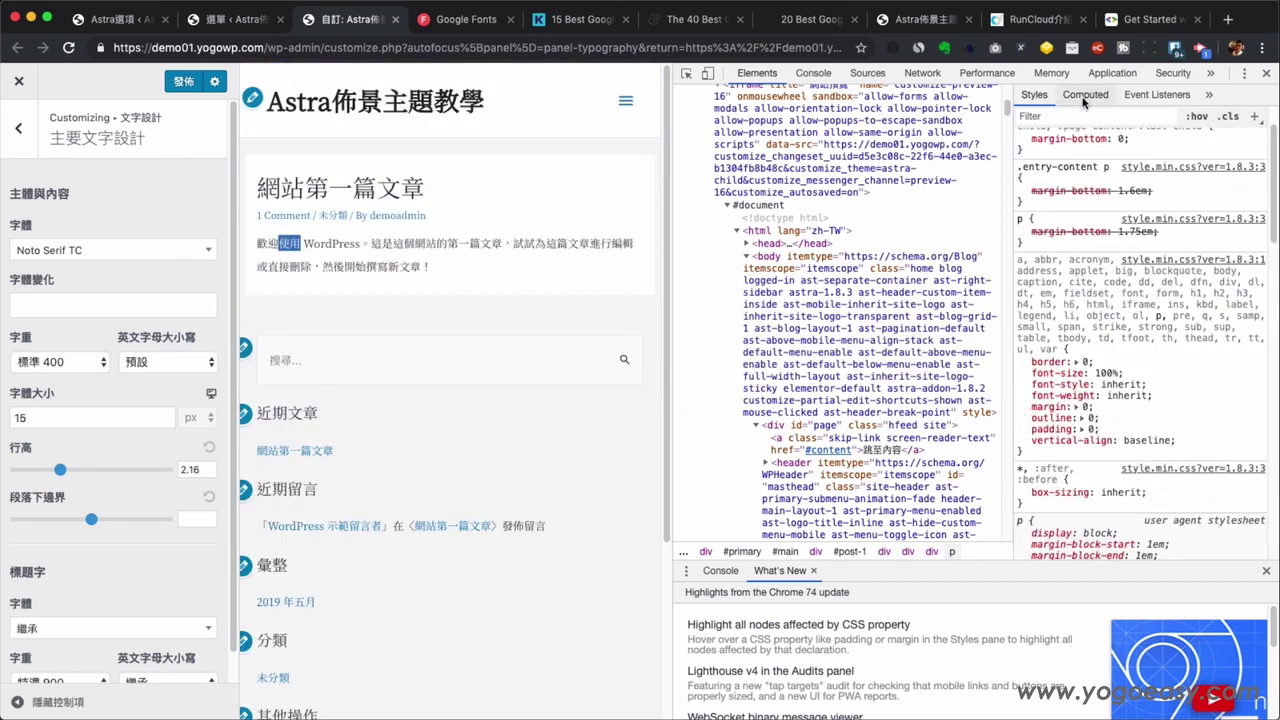
click(1082, 101)
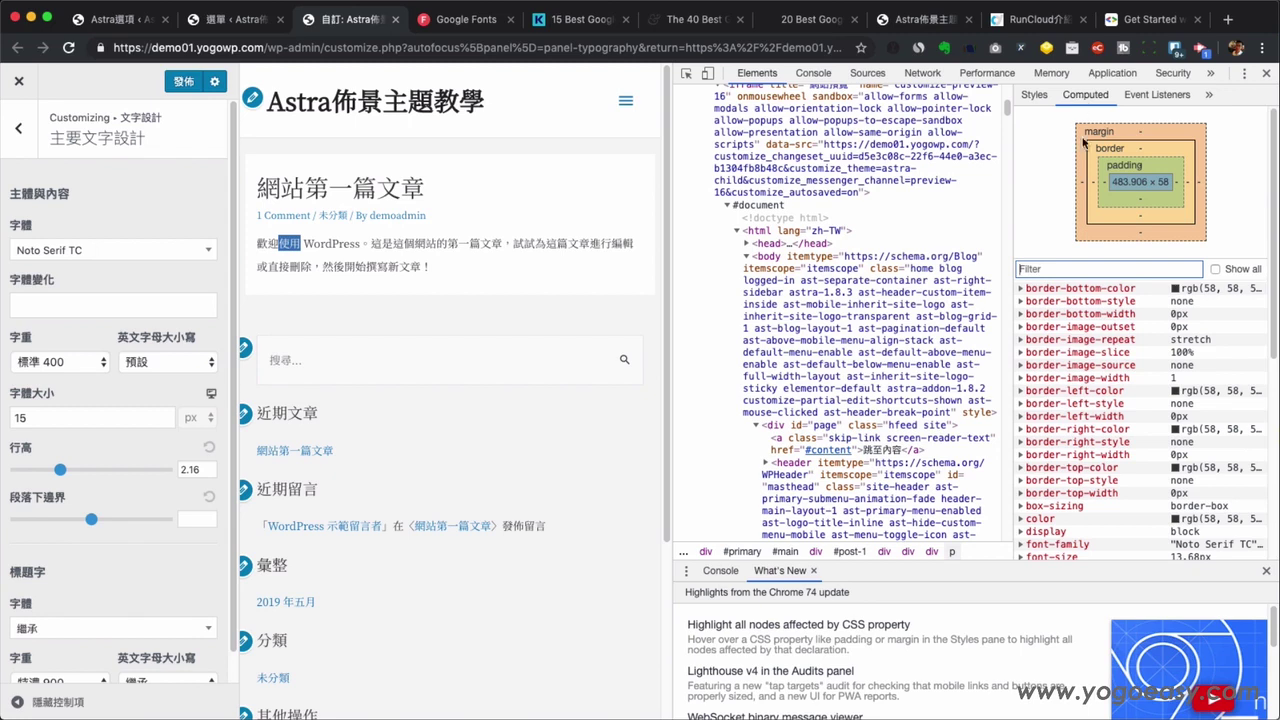
click(1031, 96)
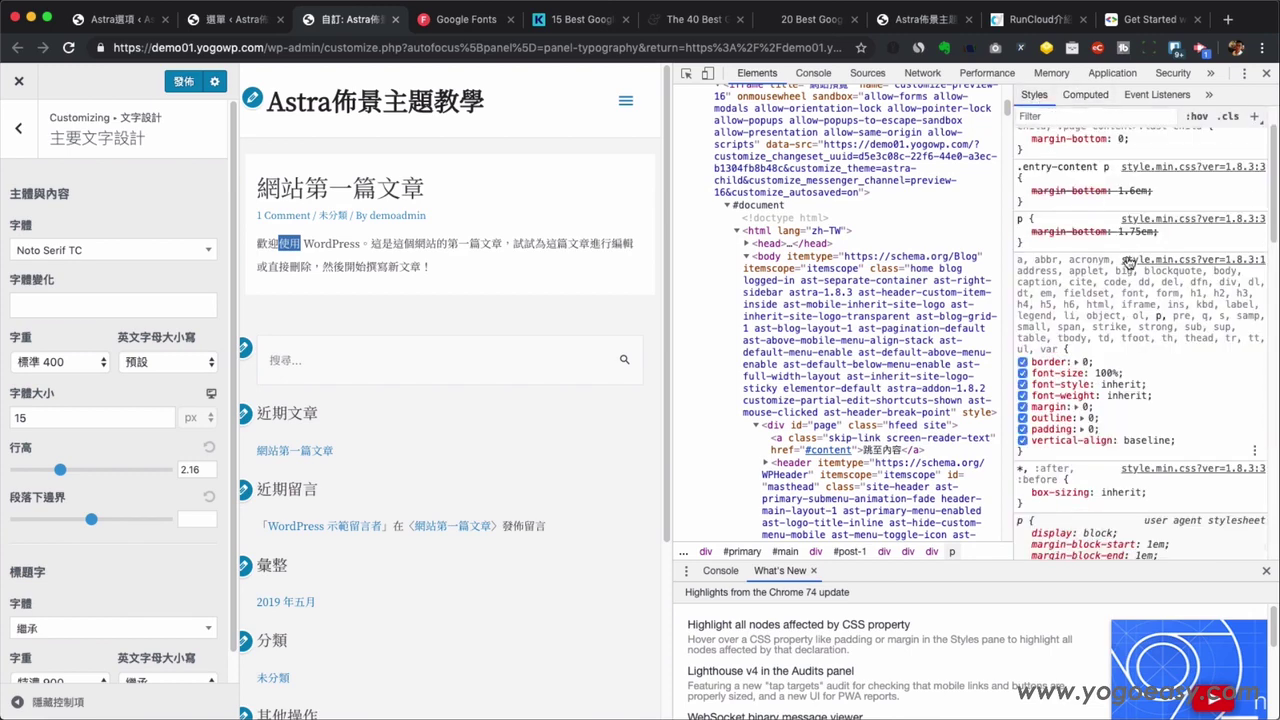
scroll(1050, 150, up, 1)
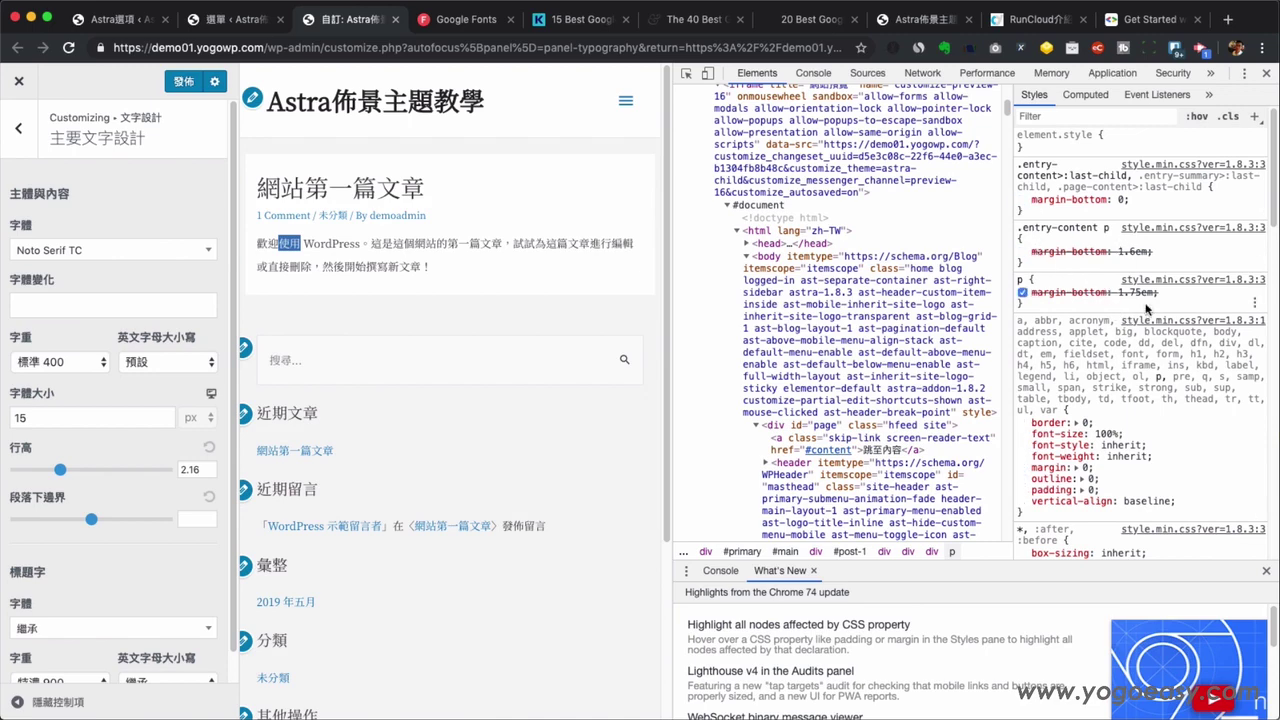
scroll(1147, 310, down, 5)
scroll(1147, 310, up, 8)
Show the paragraph's computed styles and expand font-family to examine the rule that supplies it.
click(1084, 96)
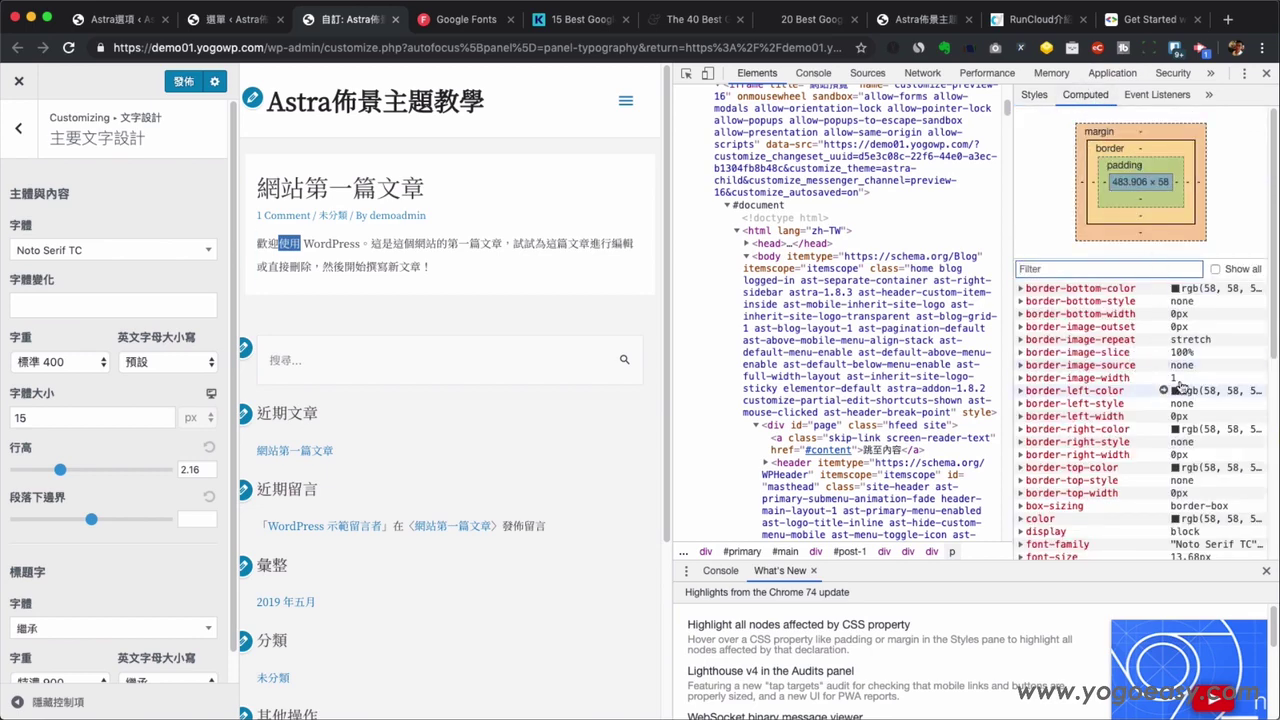
scroll(1066, 377, down, 2)
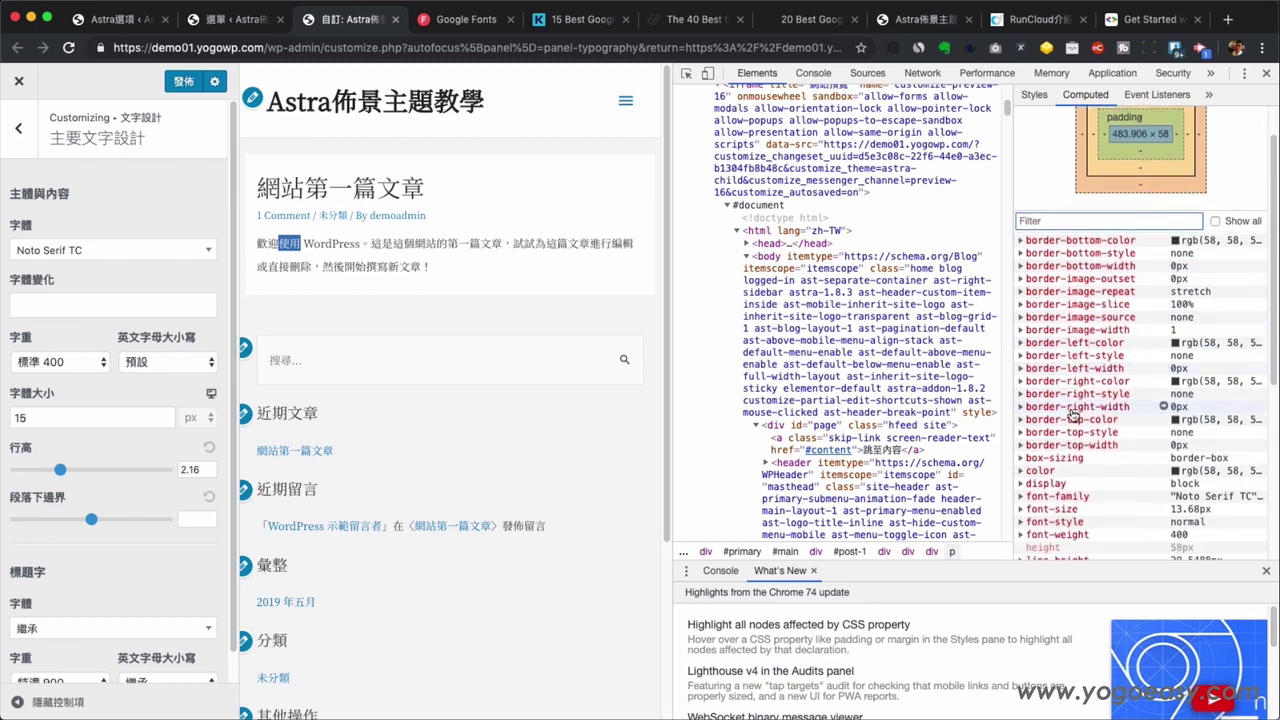
click(1021, 497)
scroll(1160, 422, down, 3)
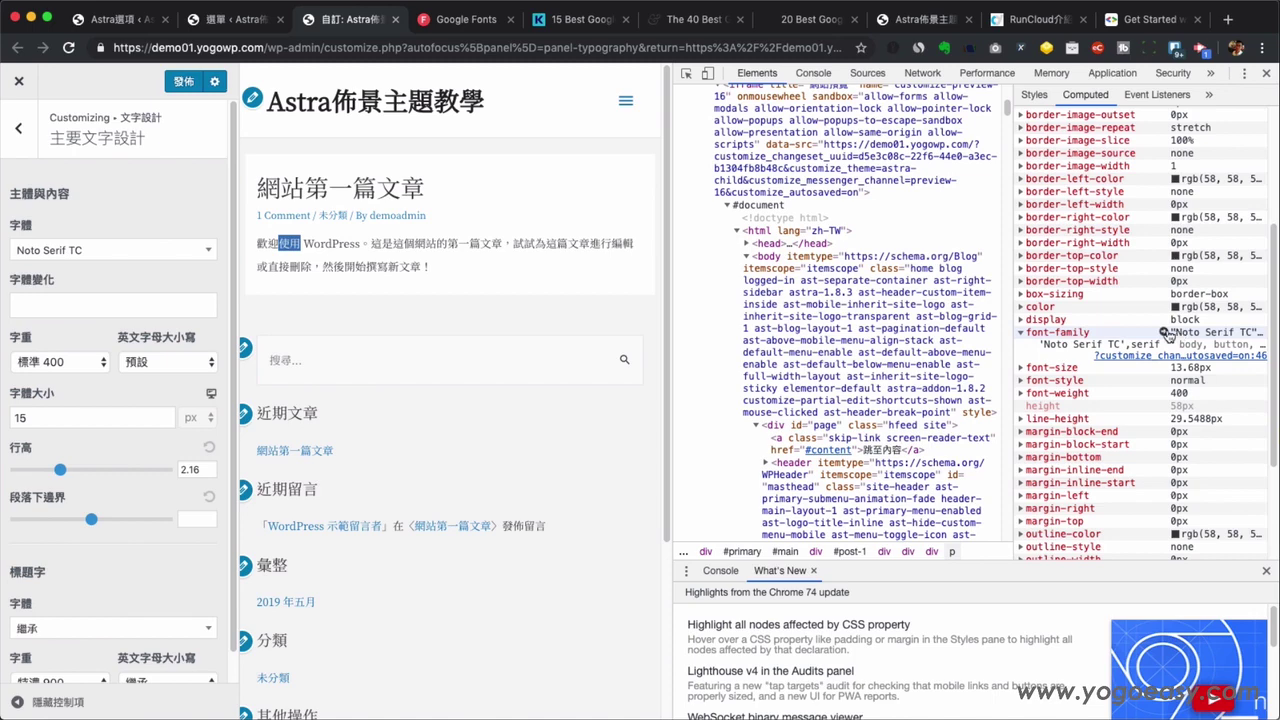
Trace the paragraph's font-family to its source rule, expand its computed font-size, and check which fonts are rendered.
click(1032, 346)
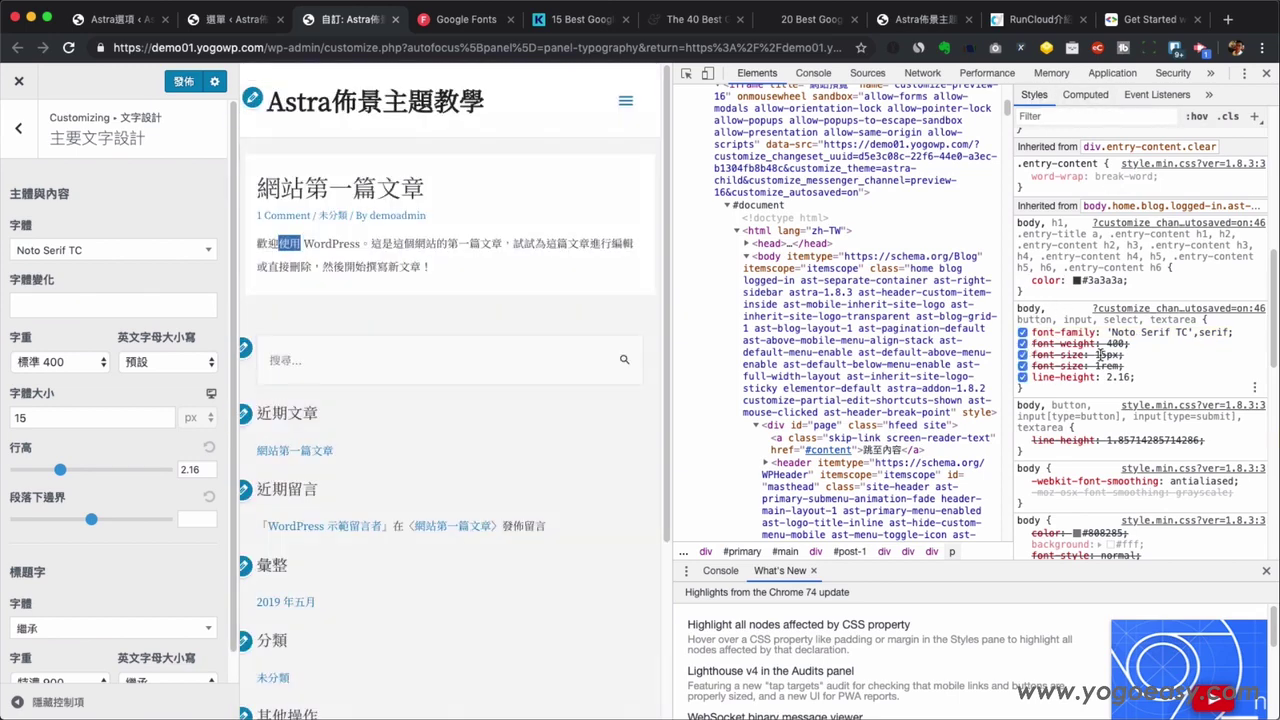
click(1085, 94)
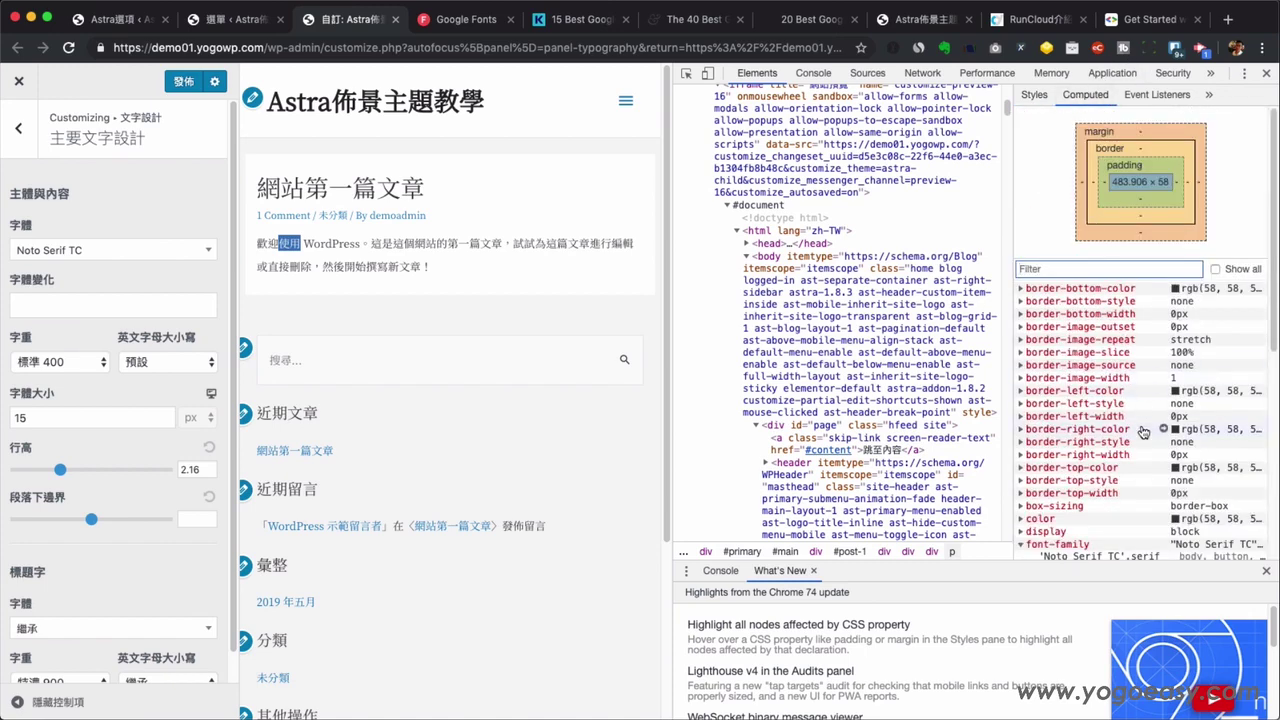
scroll(1143, 431, down, 5)
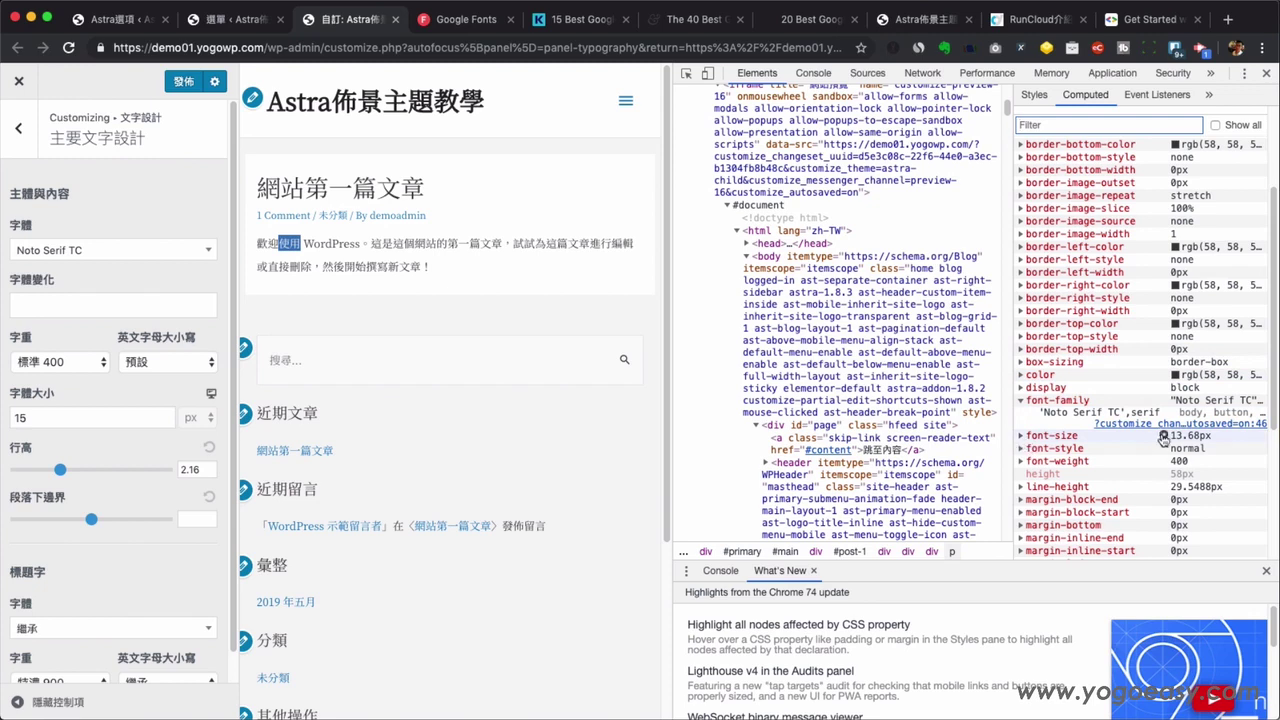
click(1021, 436)
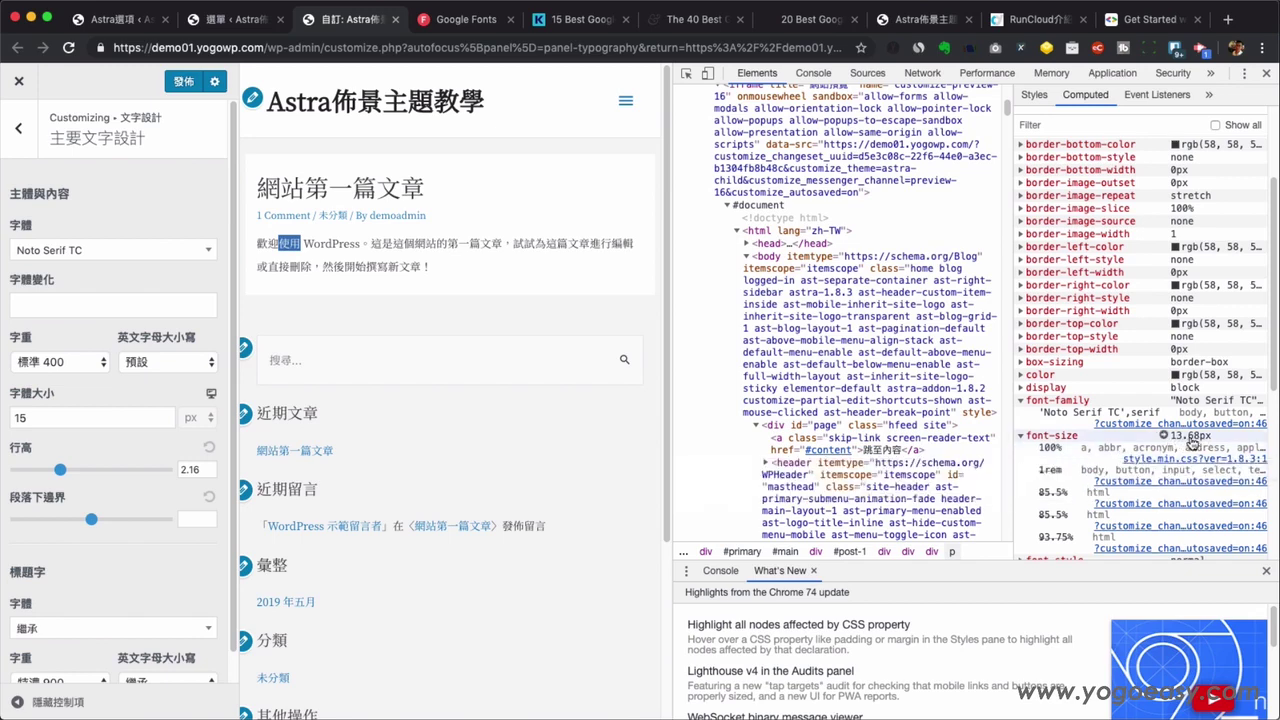
scroll(1190, 440, down, 2)
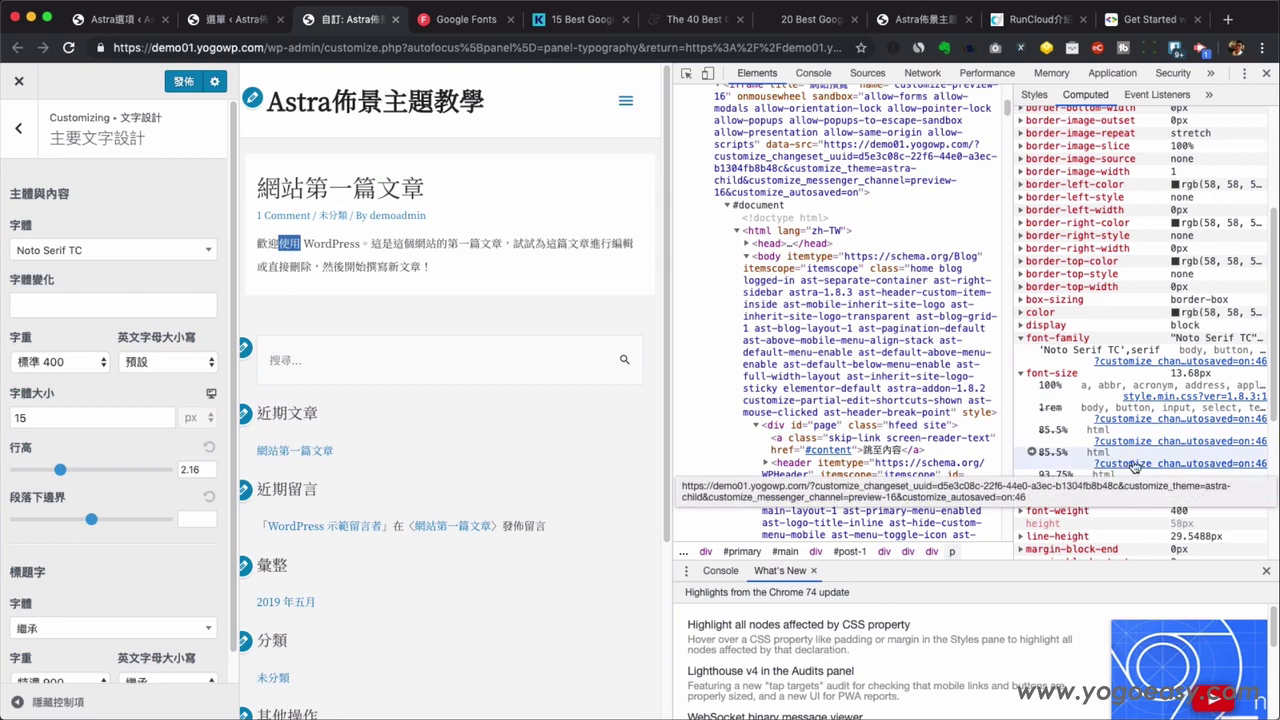
drag(1275, 275, 1268, 470)
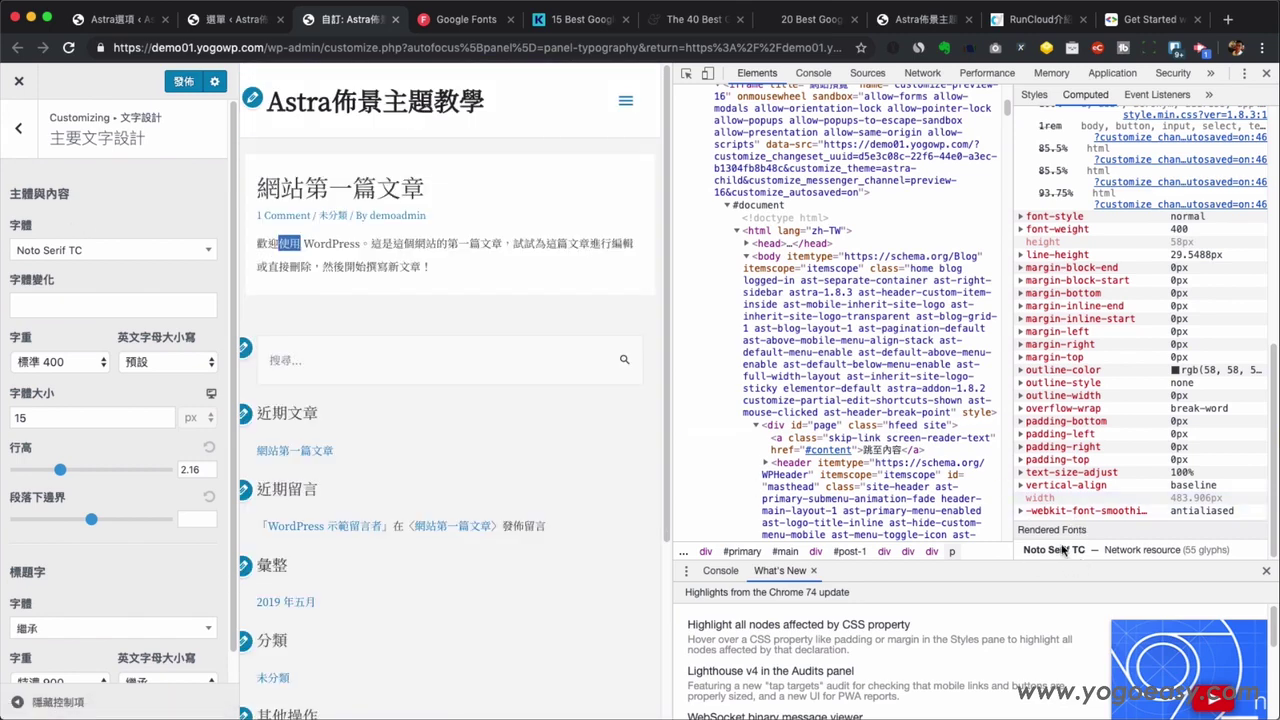
Set the body and content font (主體與內容) to the default system font, 預設系統字體.
click(117, 260)
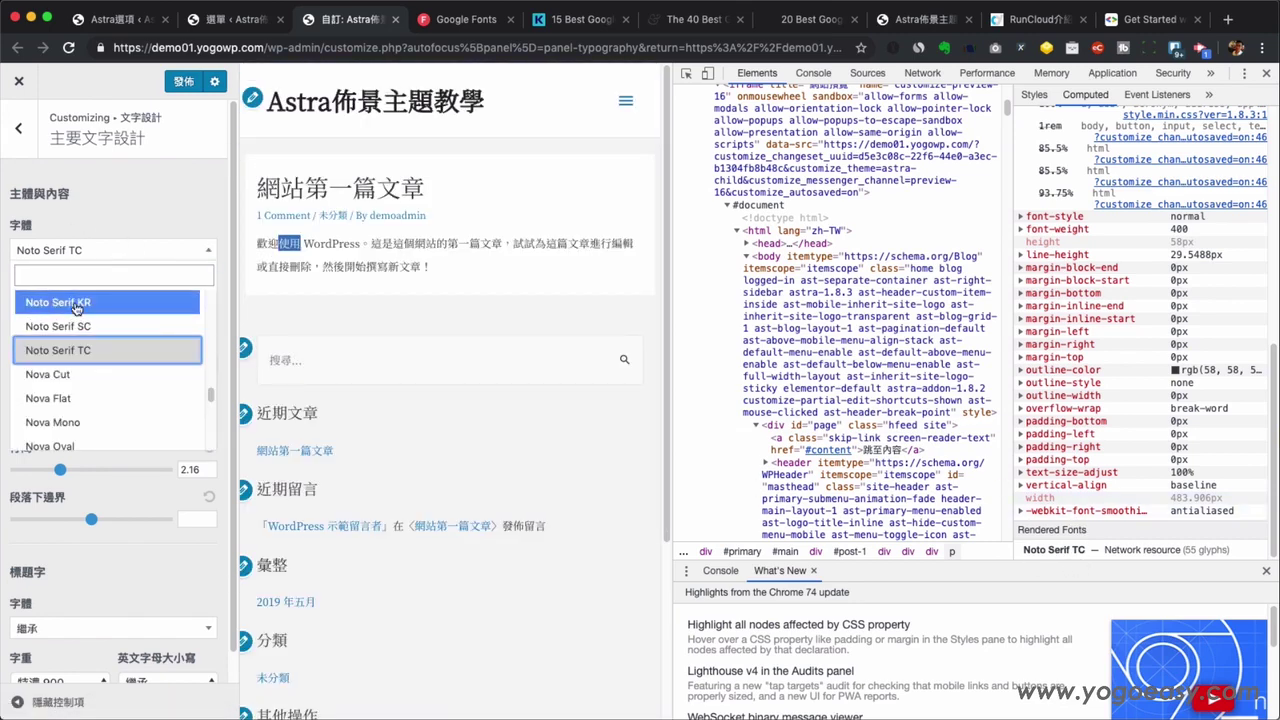
scroll(68, 311, up, 20)
scroll(150, 350, up, 10)
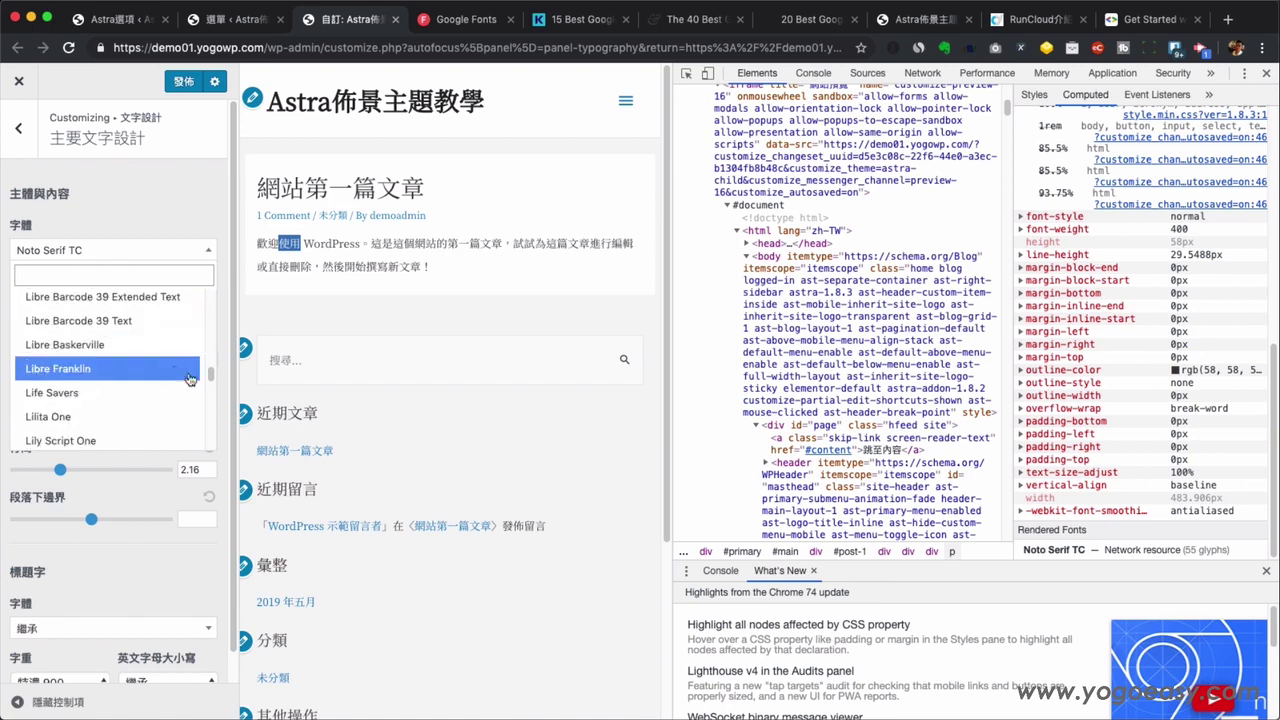
drag(211, 371, 212, 300)
click(53, 303)
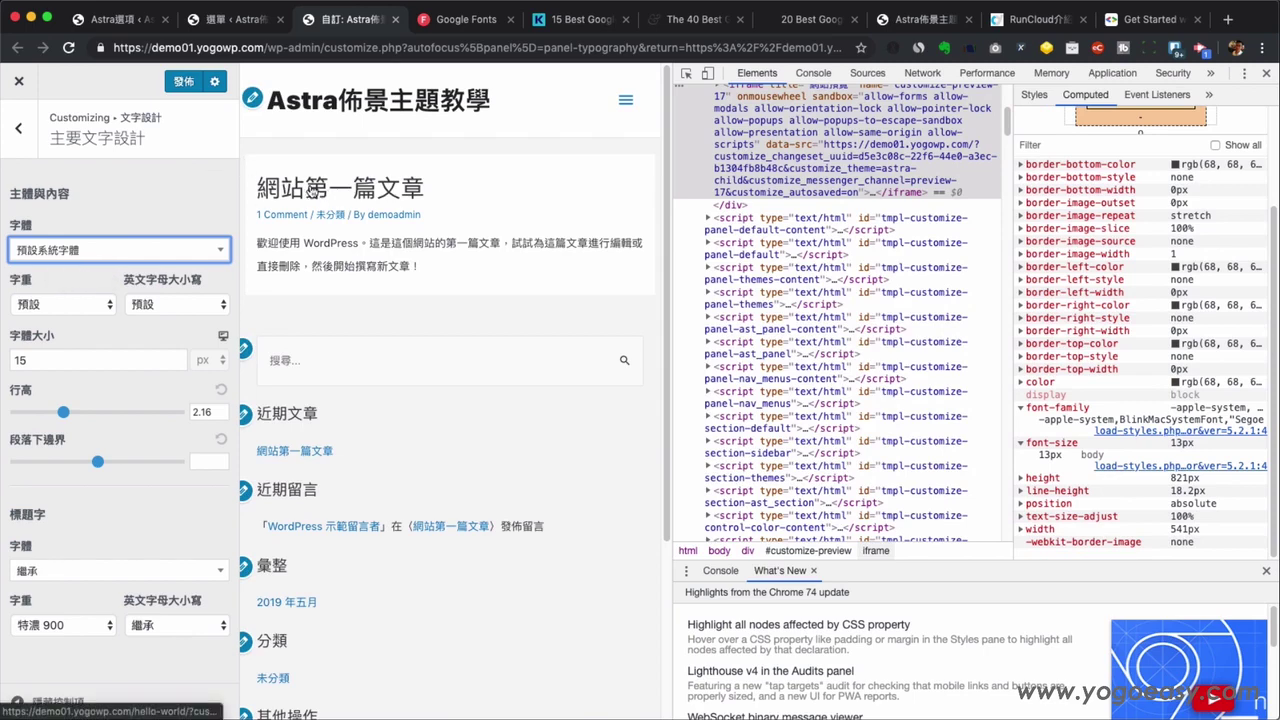
Inspect the post's body paragraph again and check the rendered fonts in its computed styles.
right_click(302, 242)
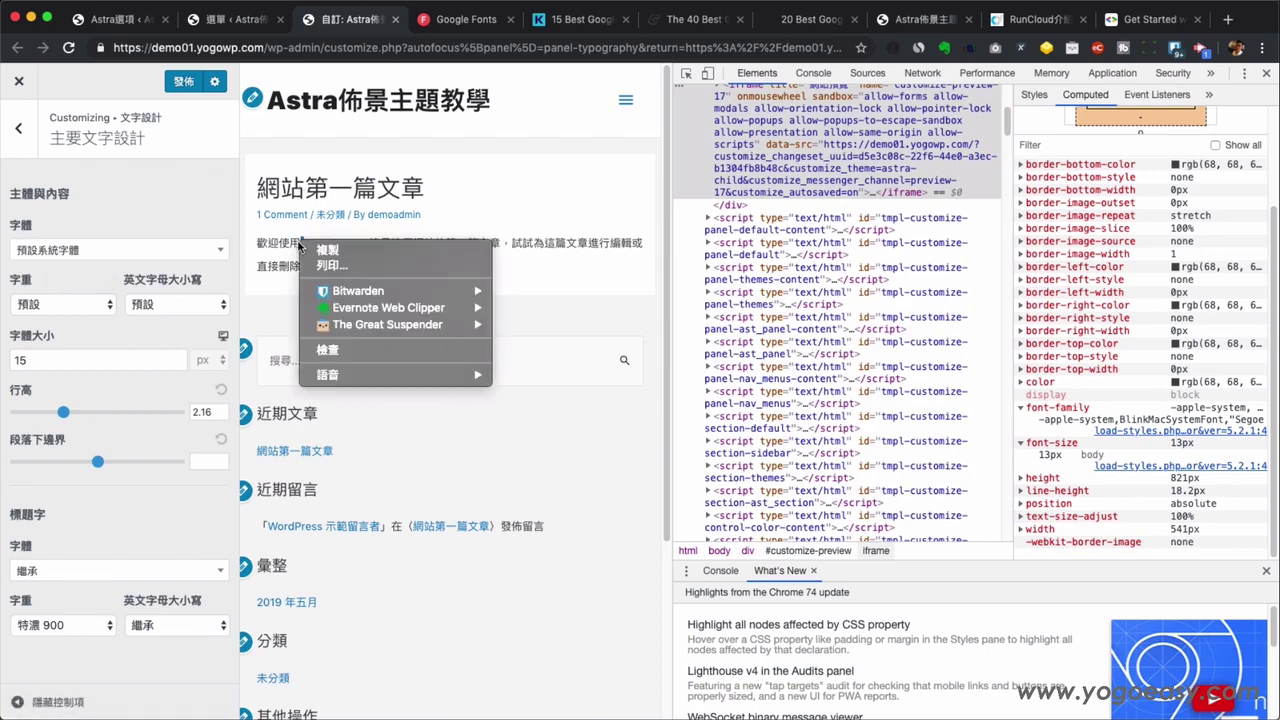
click(347, 353)
scroll(1158, 472, down, 1)
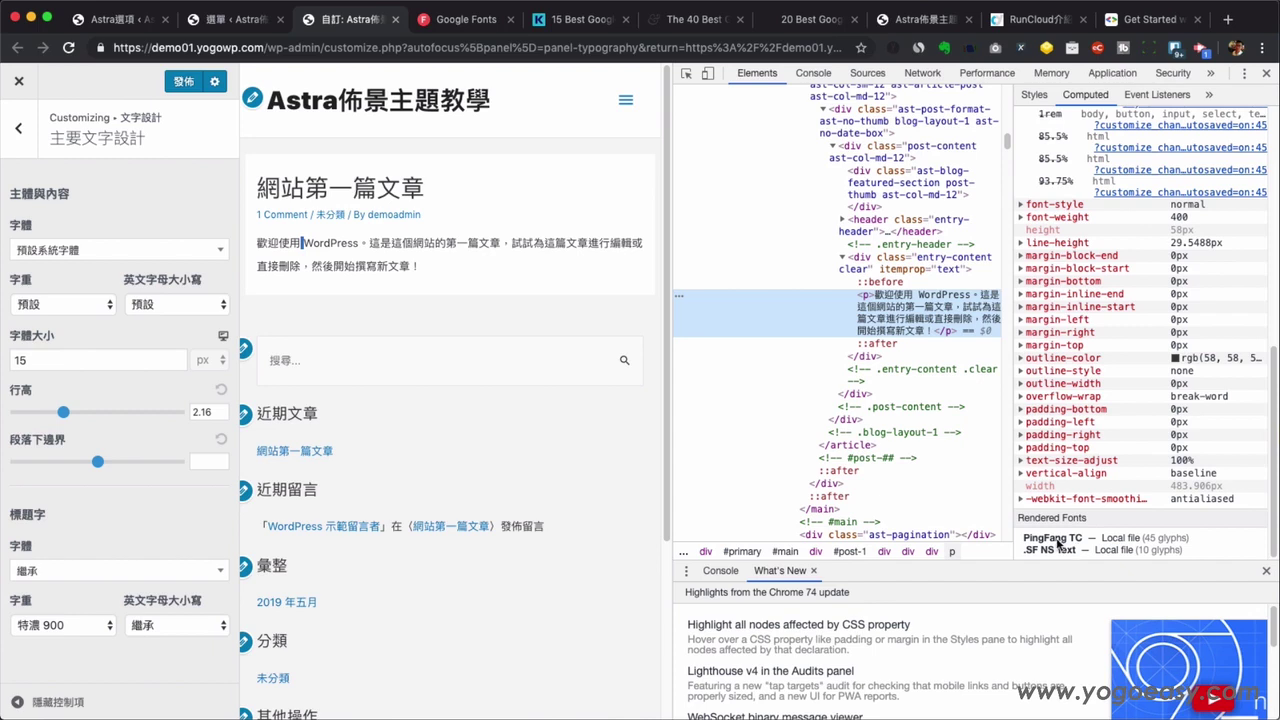
Switch to the RunCloud article, inspect its first paragraph, and expand font-family in the computed styles.
click(1024, 20)
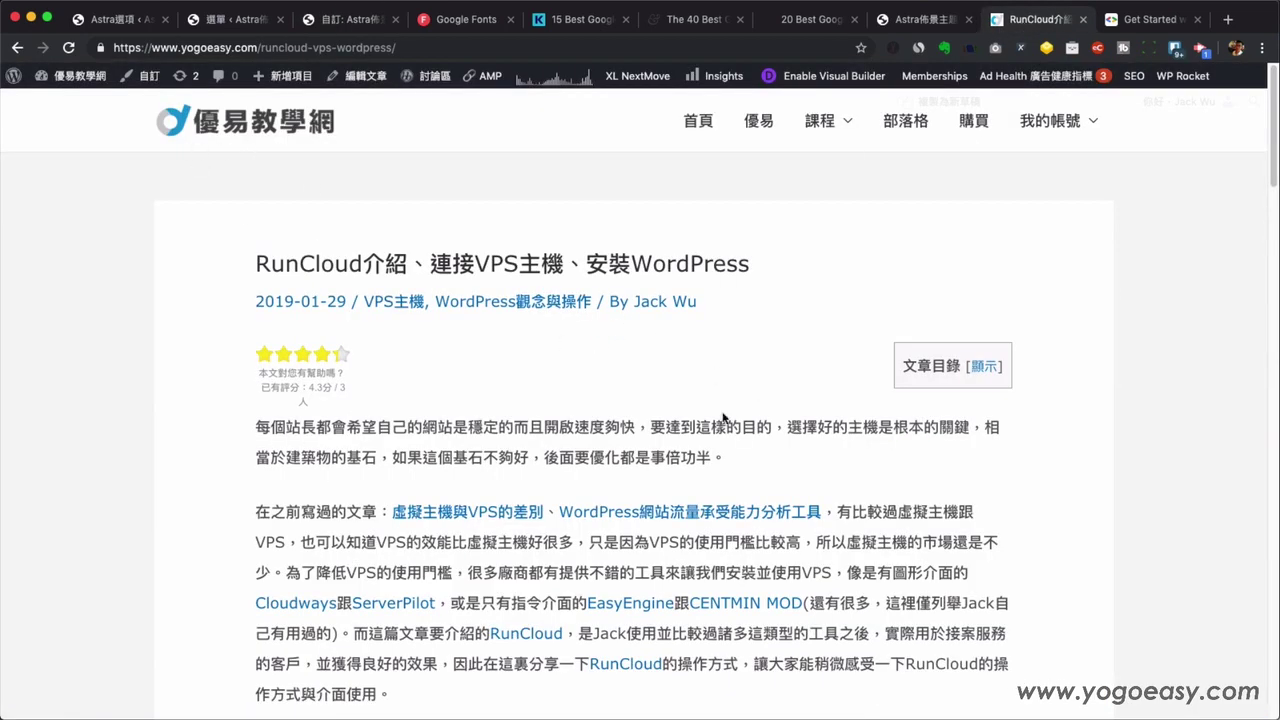
right_click(331, 428)
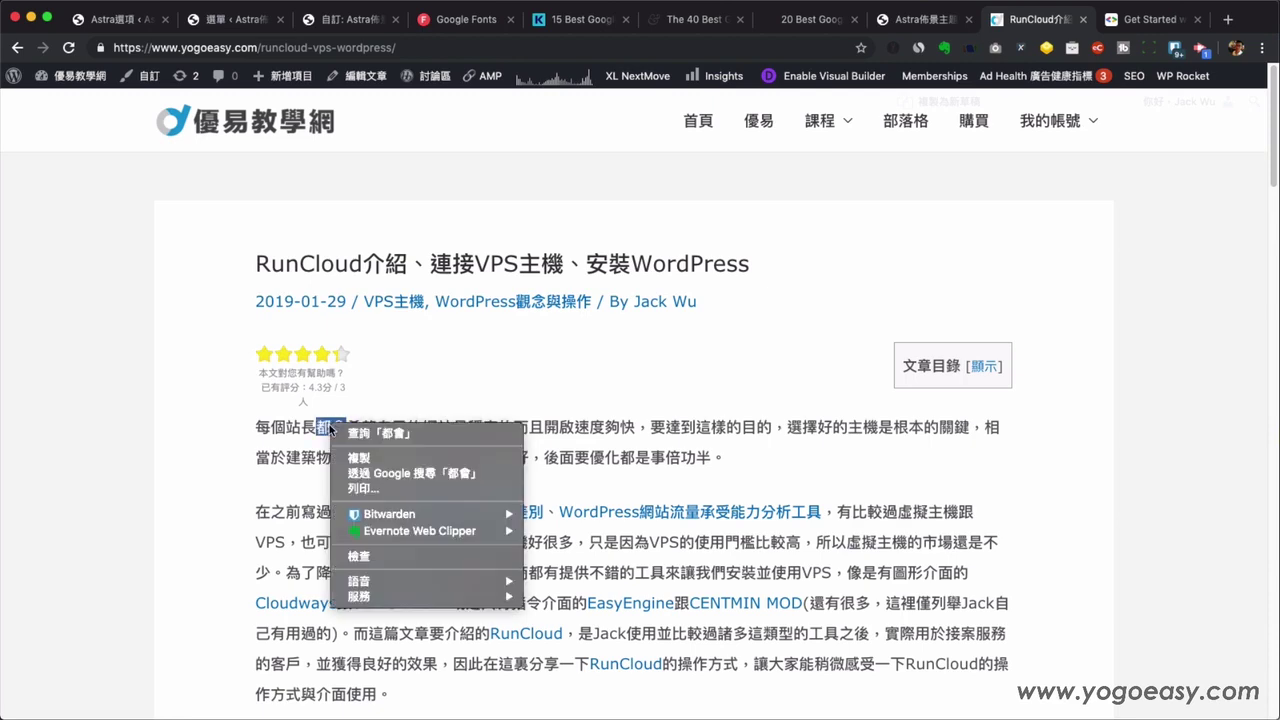
click(358, 558)
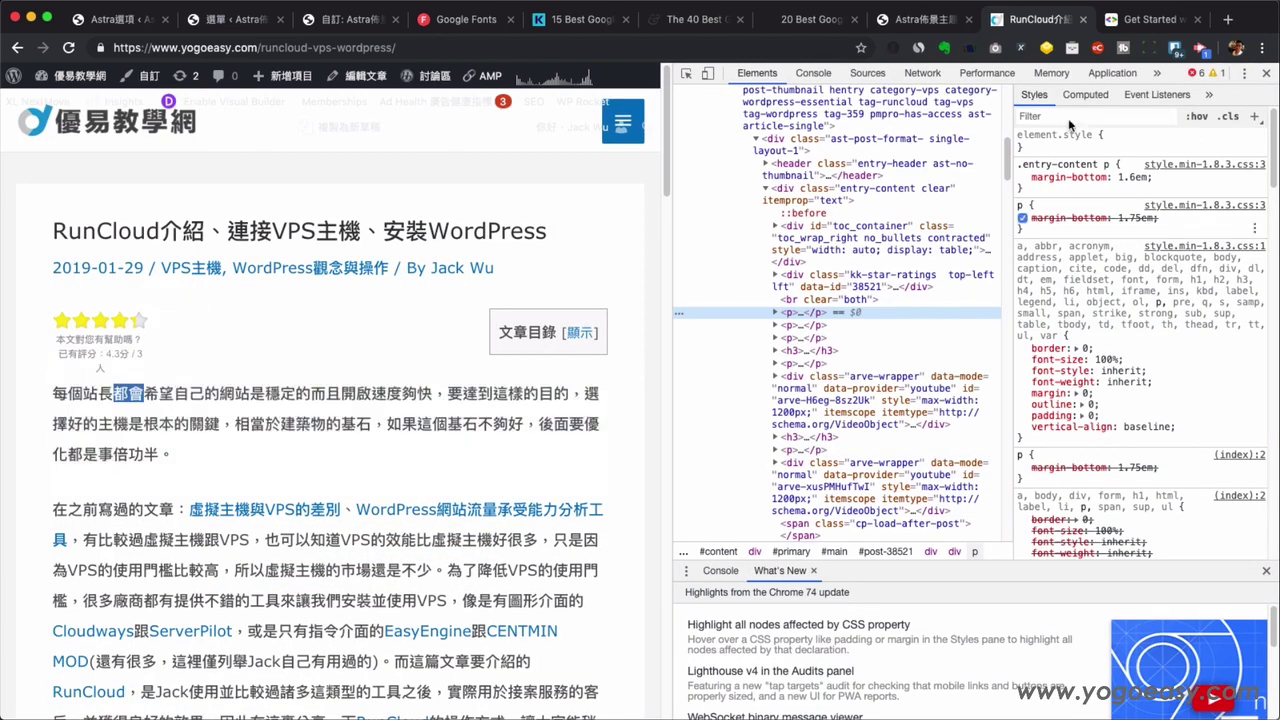
click(1085, 94)
scroll(1160, 451, down, 4)
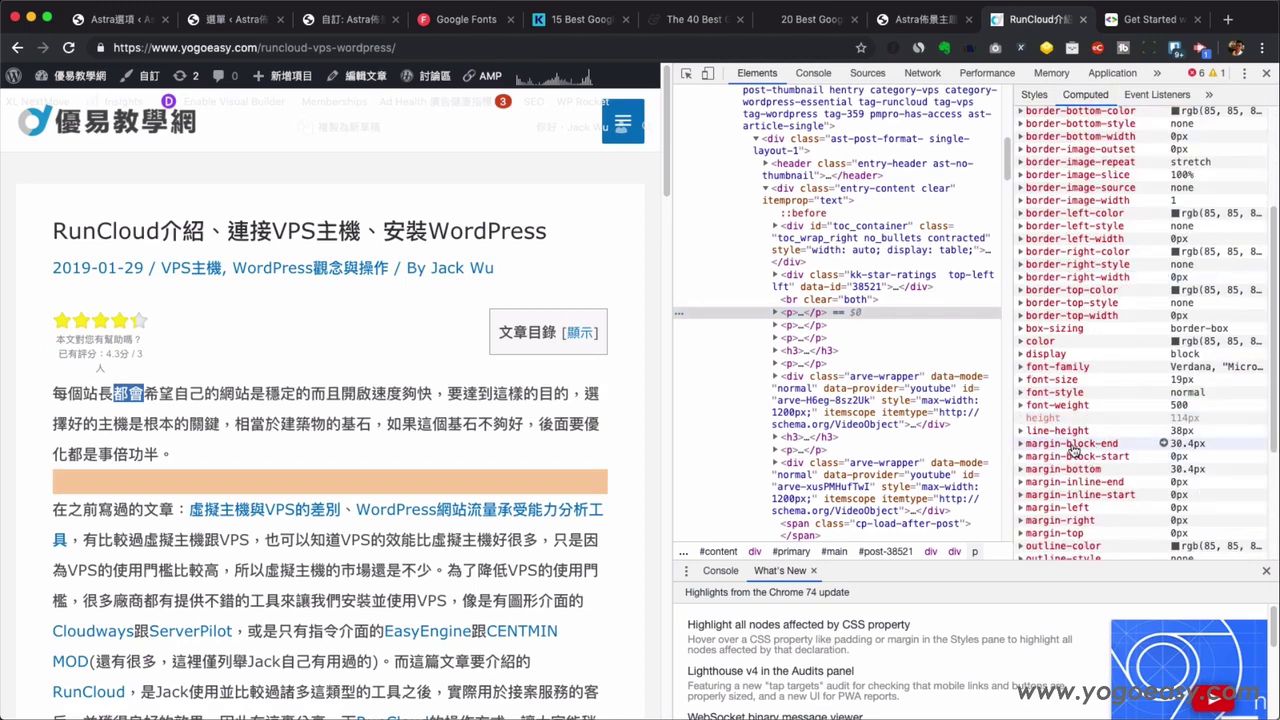
scroll(1087, 458, down, 3)
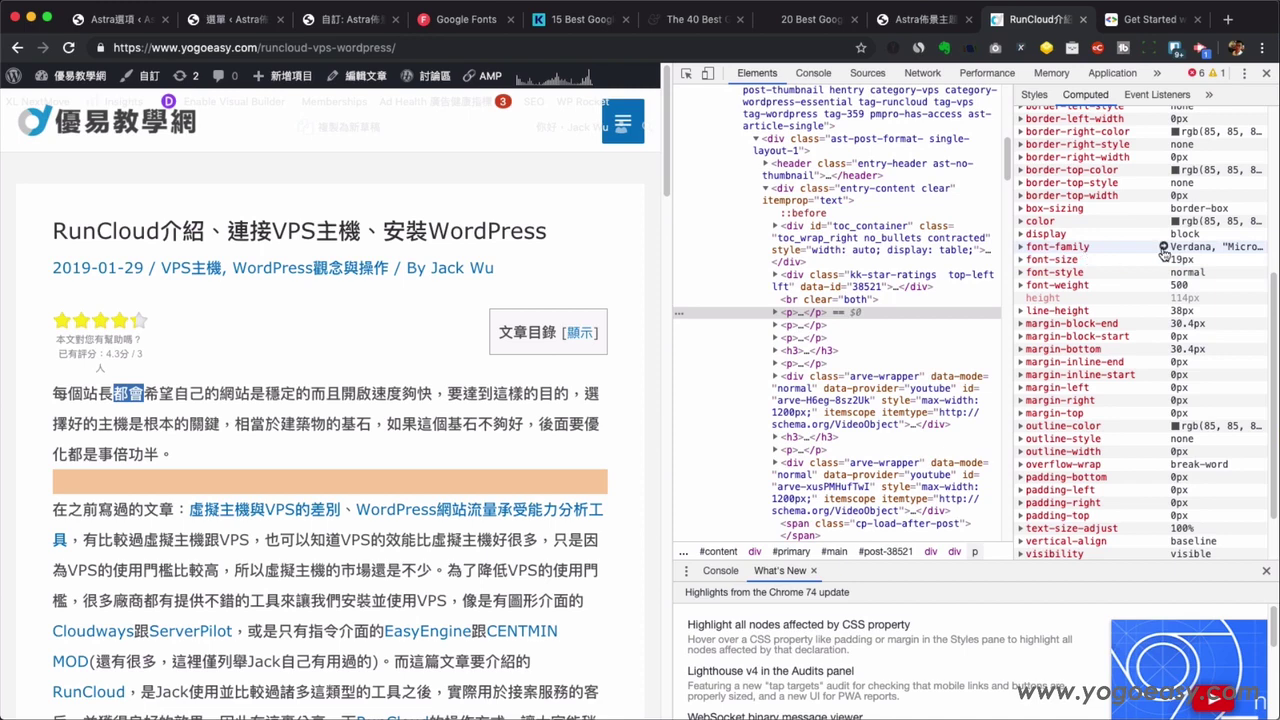
click(1022, 247)
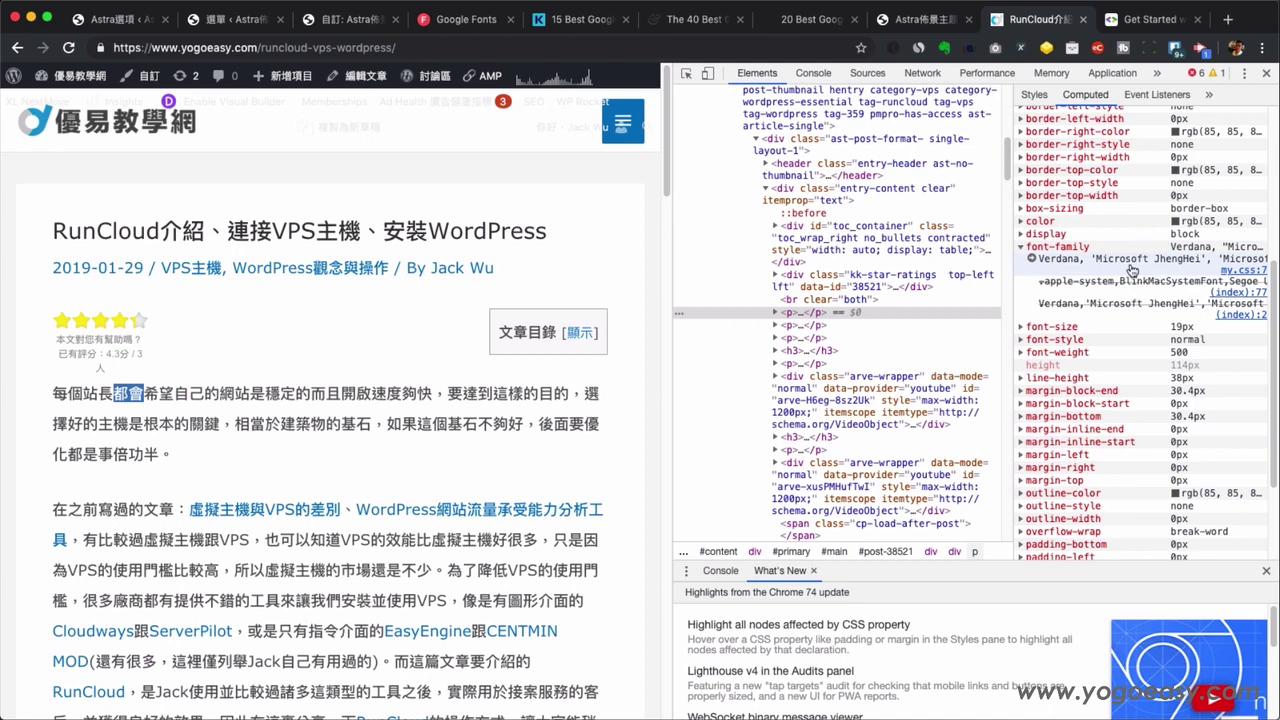
Compare the article paragraph's declared font-family list with the fonts actually rendered.
scroll(1193, 365, down, 3)
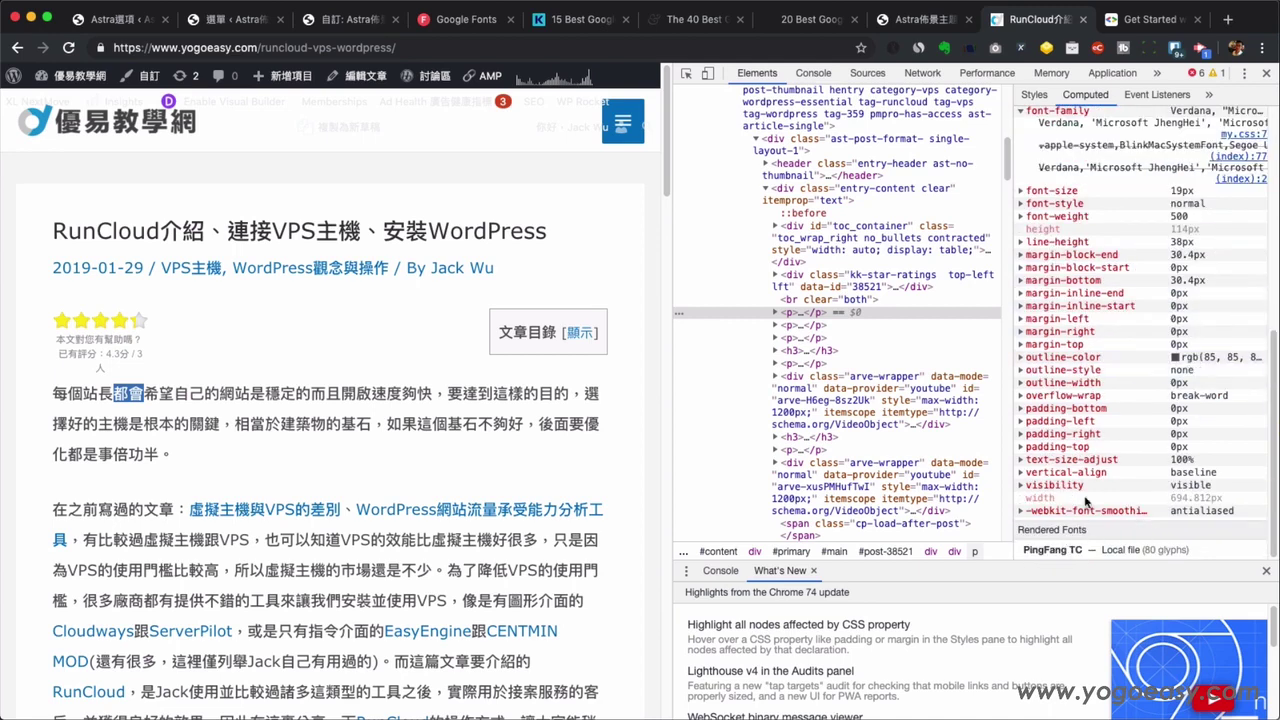
scroll(1090, 480, up, 3)
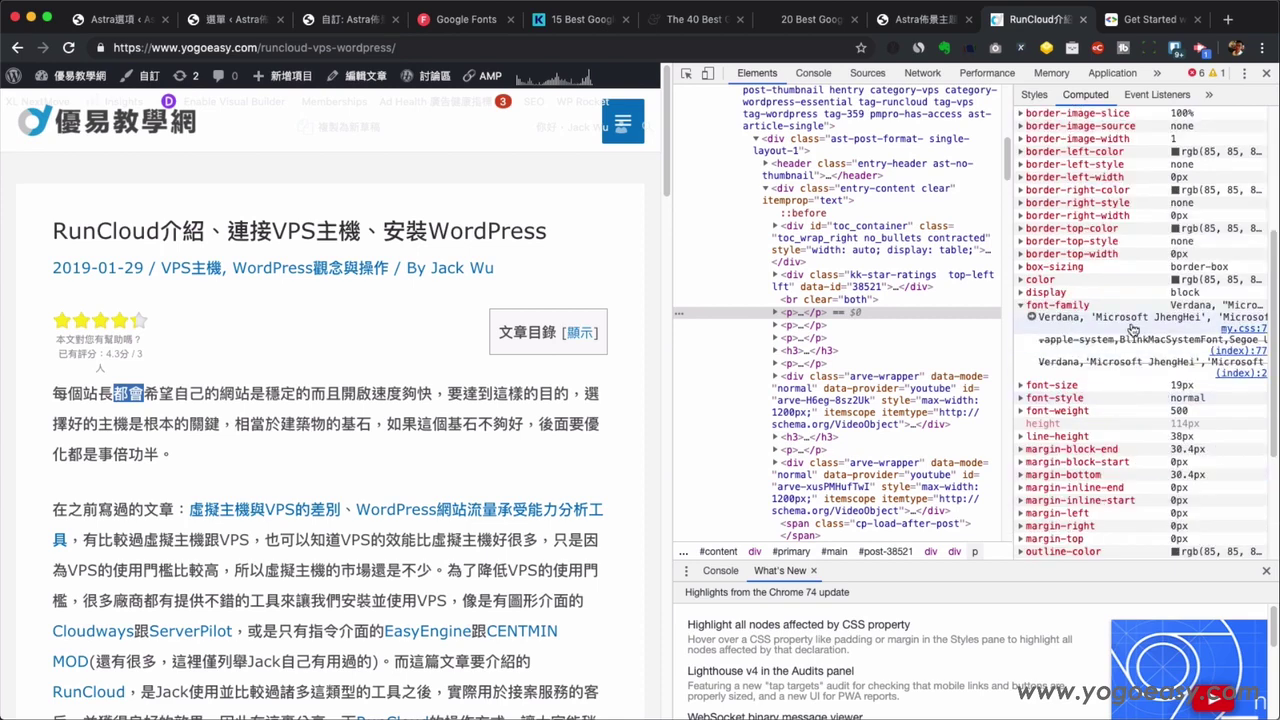
scroll(1150, 400, down, 3)
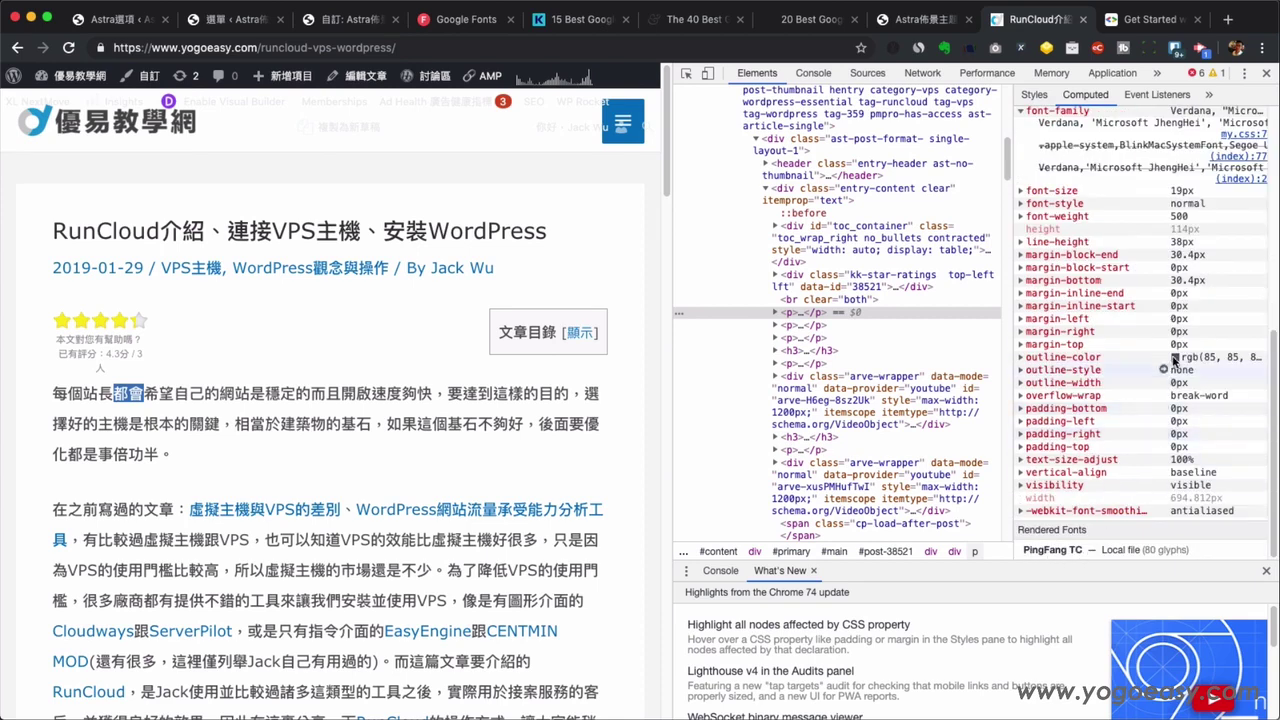
scroll(1100, 363, up, 1)
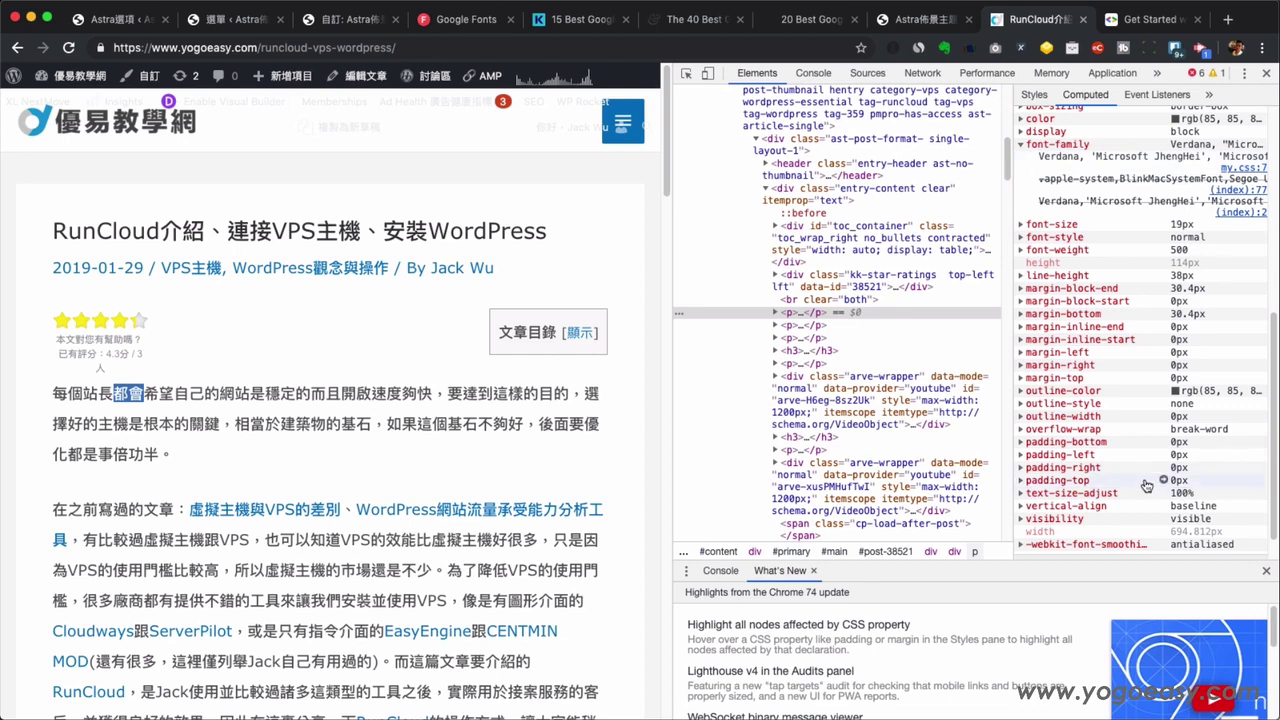
scroll(1145, 486, down, 1)
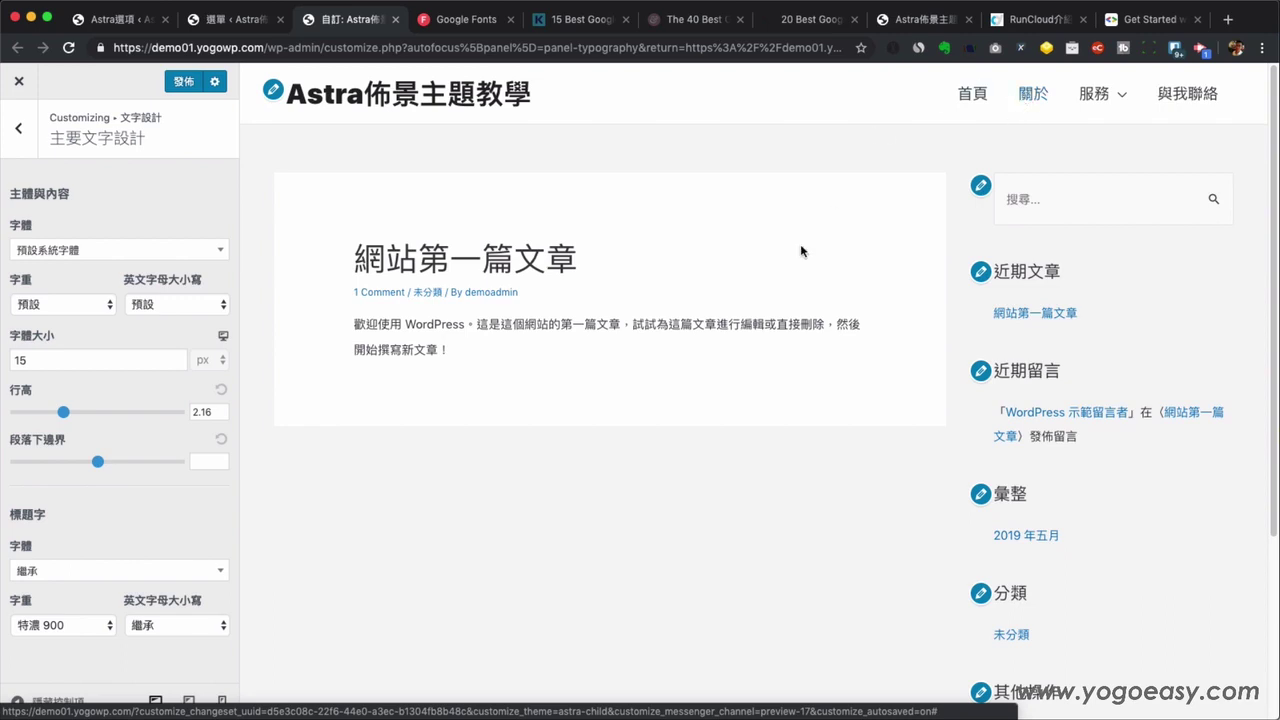
Back in the customizer, leave the main typography settings and open the primary header typography (頁首, 主頁首).
click(18, 133)
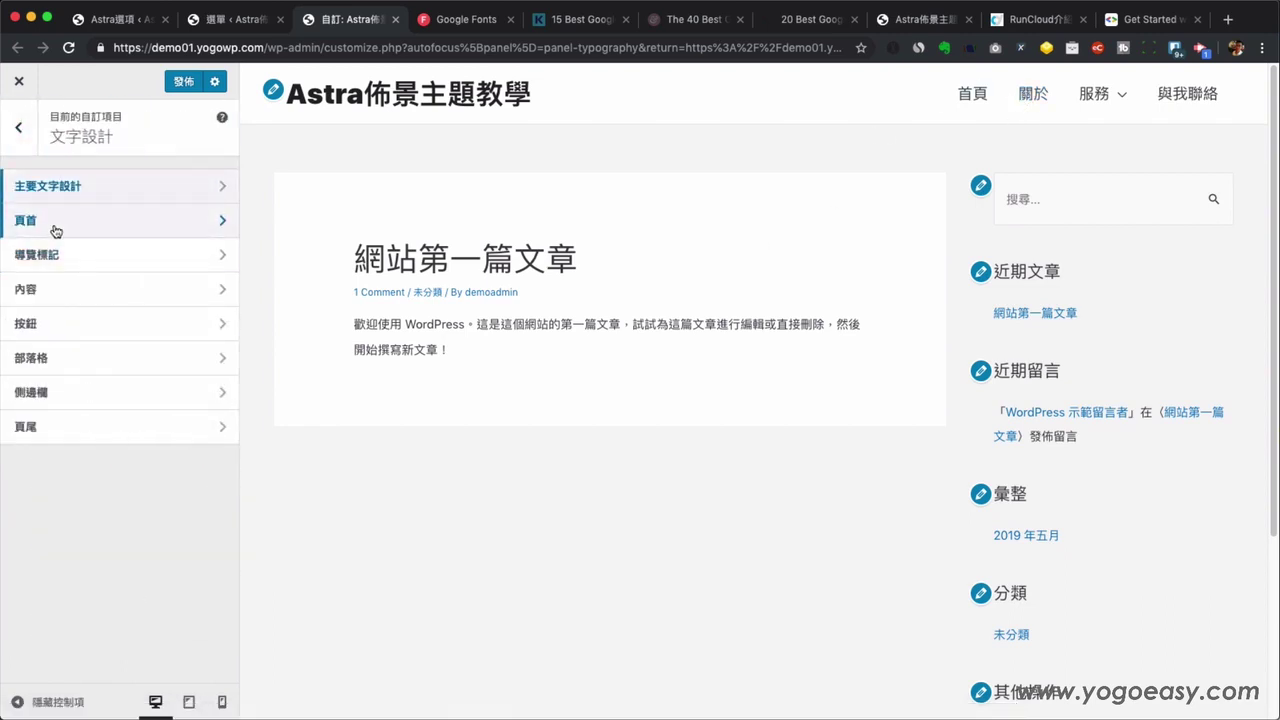
click(51, 220)
click(51, 196)
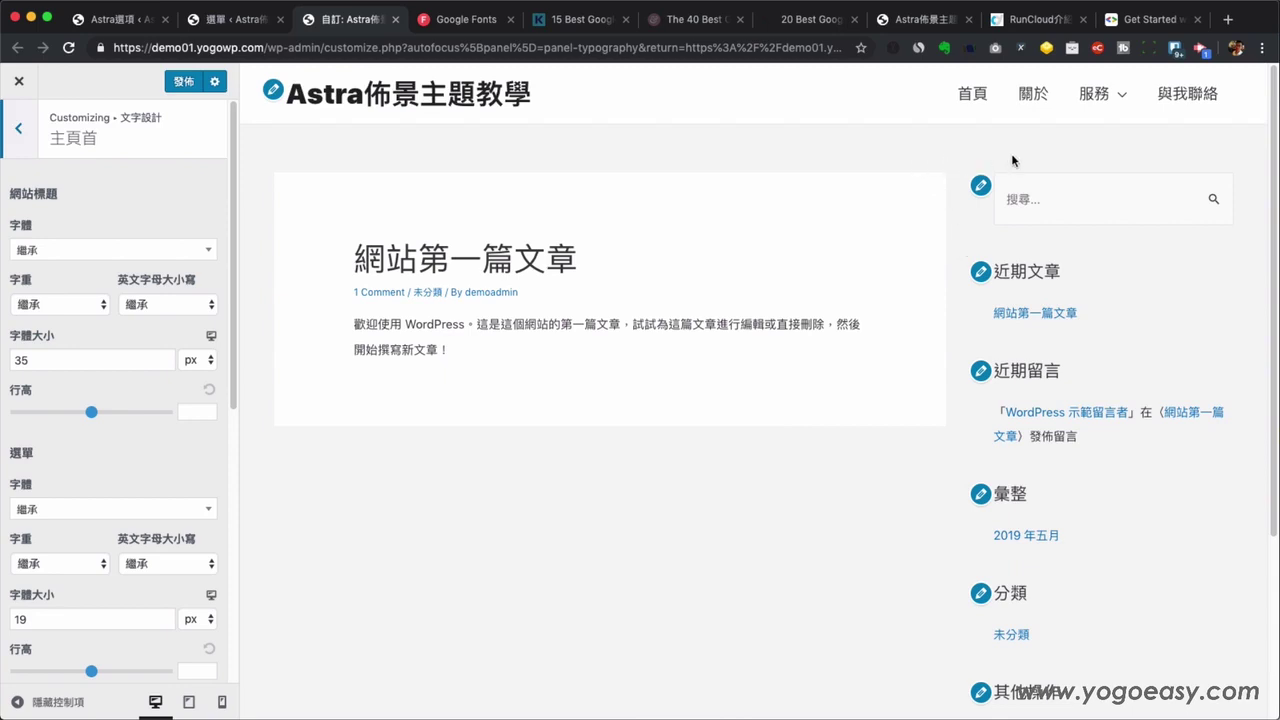
Inspect the 關於 header menu item and narrow the developer tools until the preview shows the full desktop menu.
right_click(1030, 96)
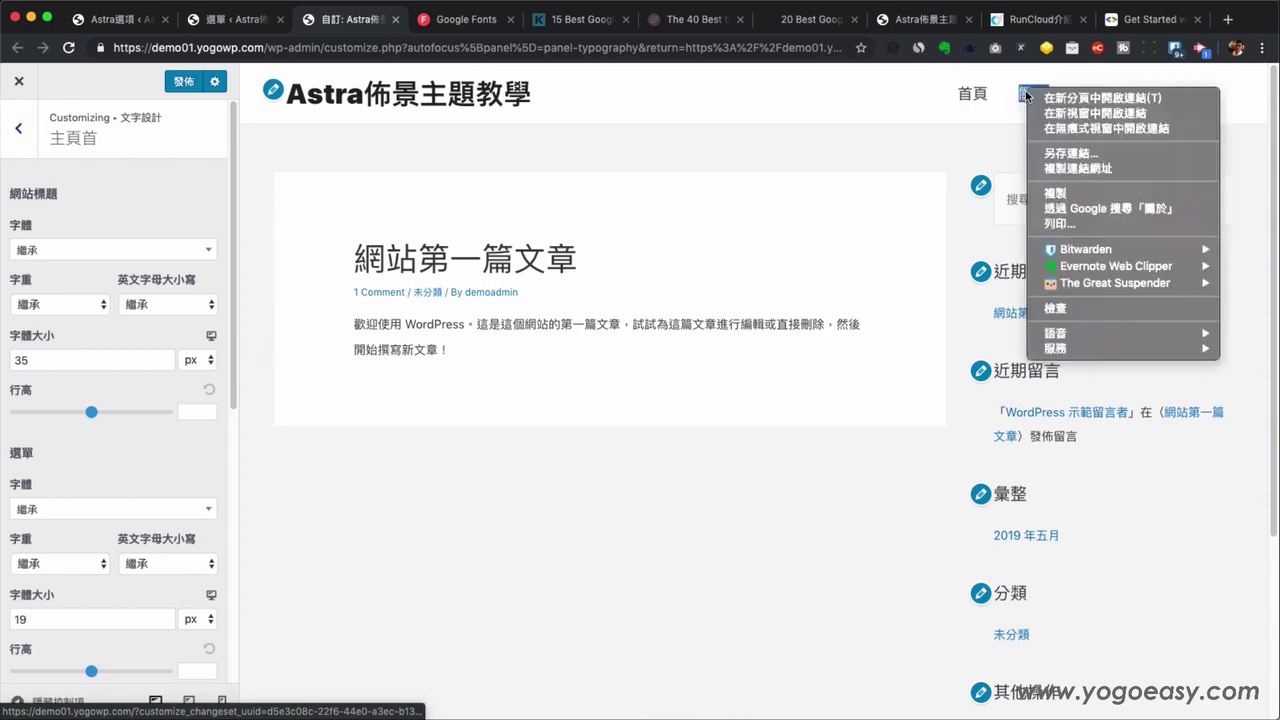
click(1053, 310)
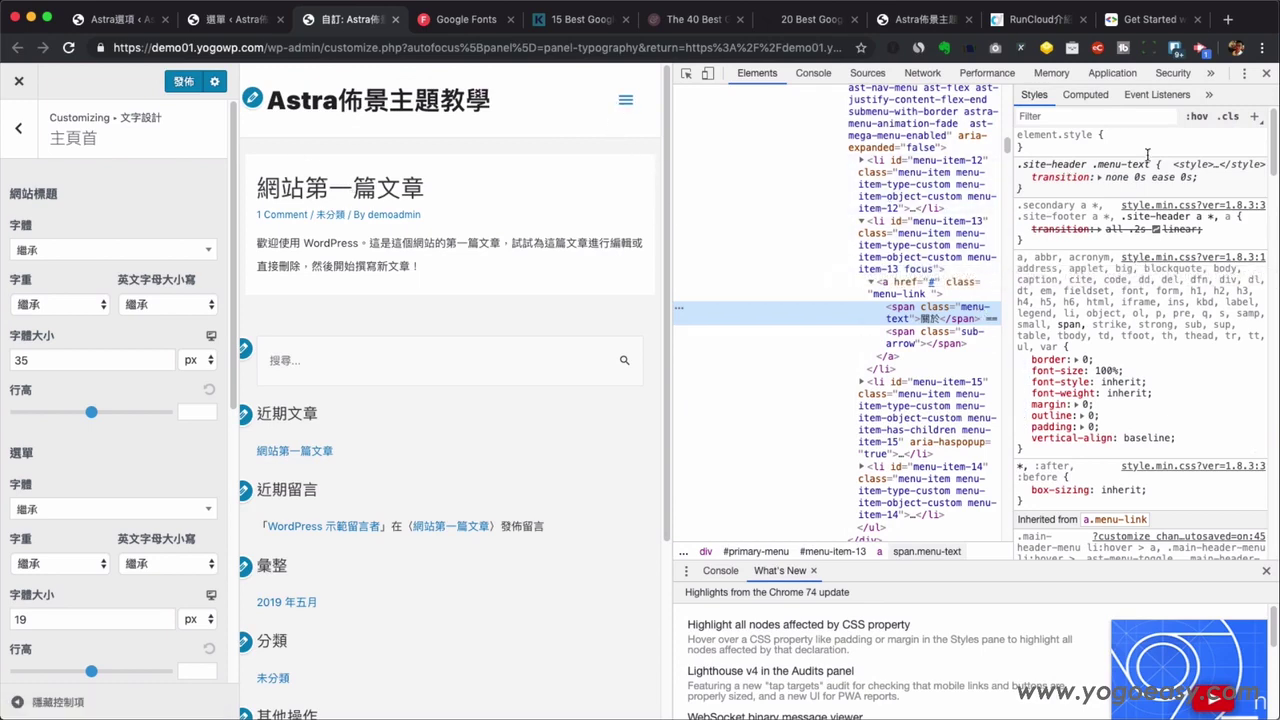
drag(671, 122, 1013, 150)
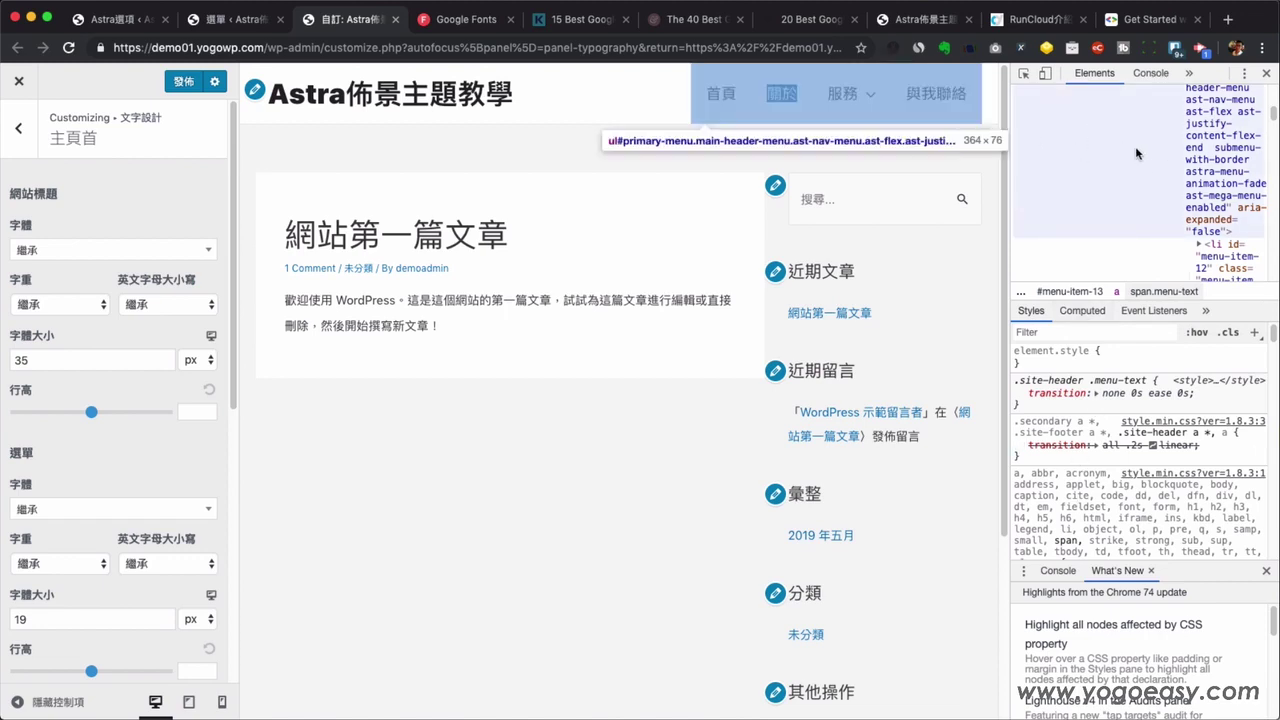
Inspect the 關於 menu item in the desktop menu and examine its enclosing link and list item in the markup.
right_click(779, 97)
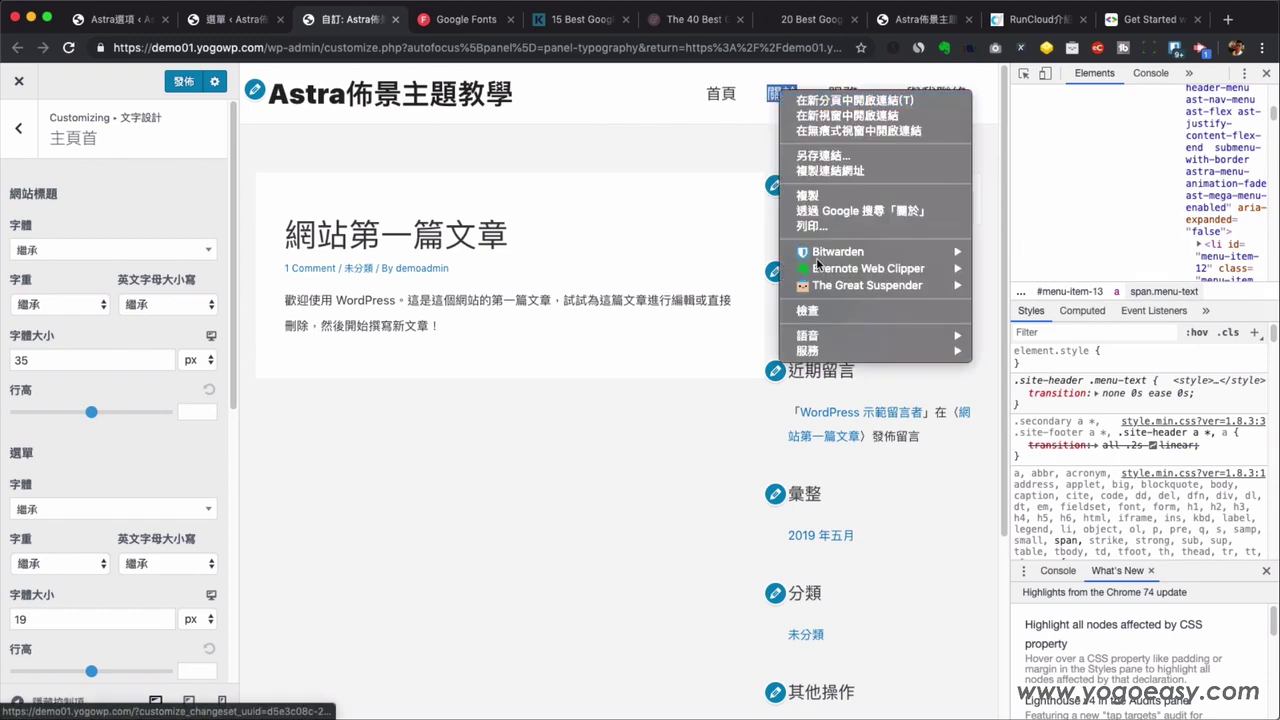
click(808, 312)
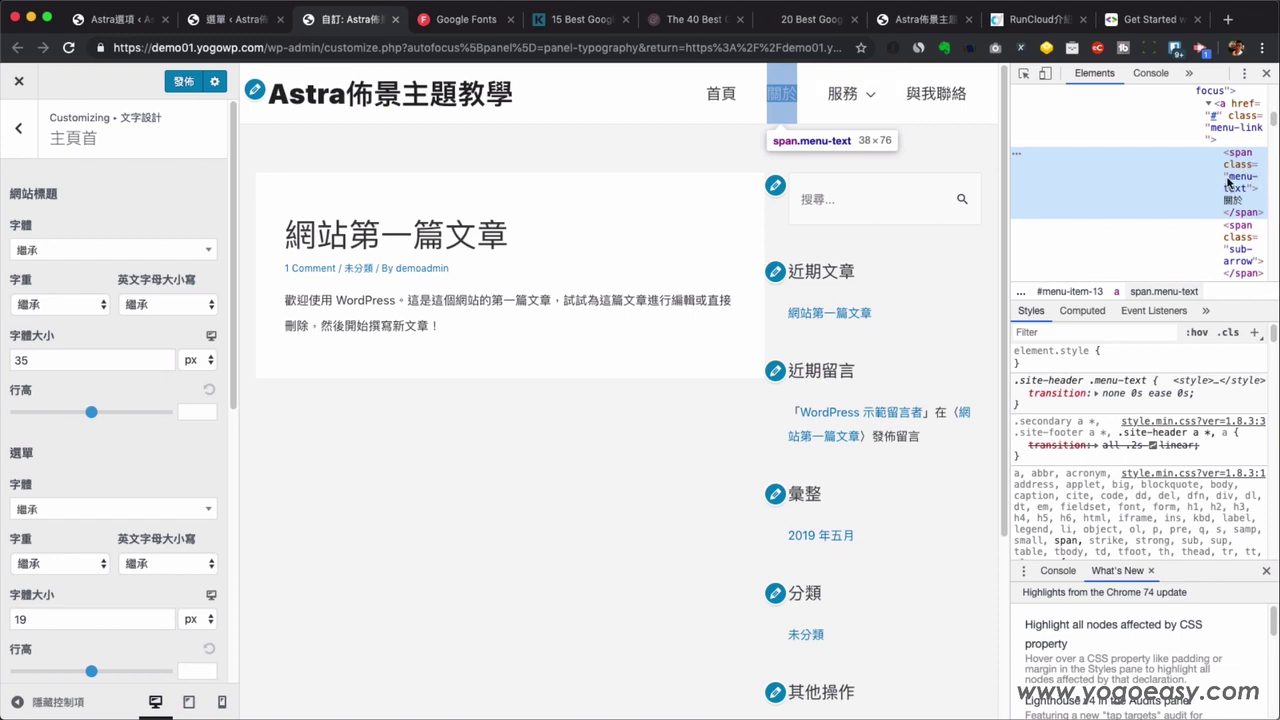
scroll(1228, 183, up, 2)
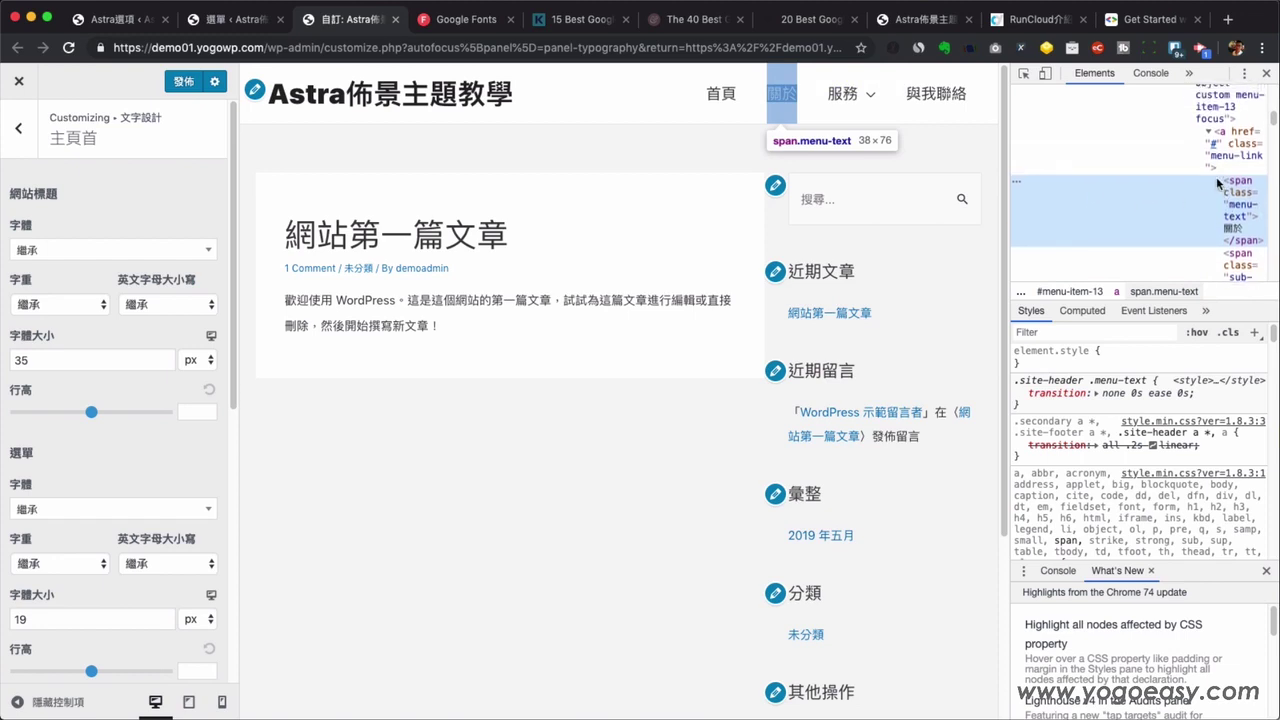
scroll(1218, 183, up, 4)
scroll(1220, 190, down, 2)
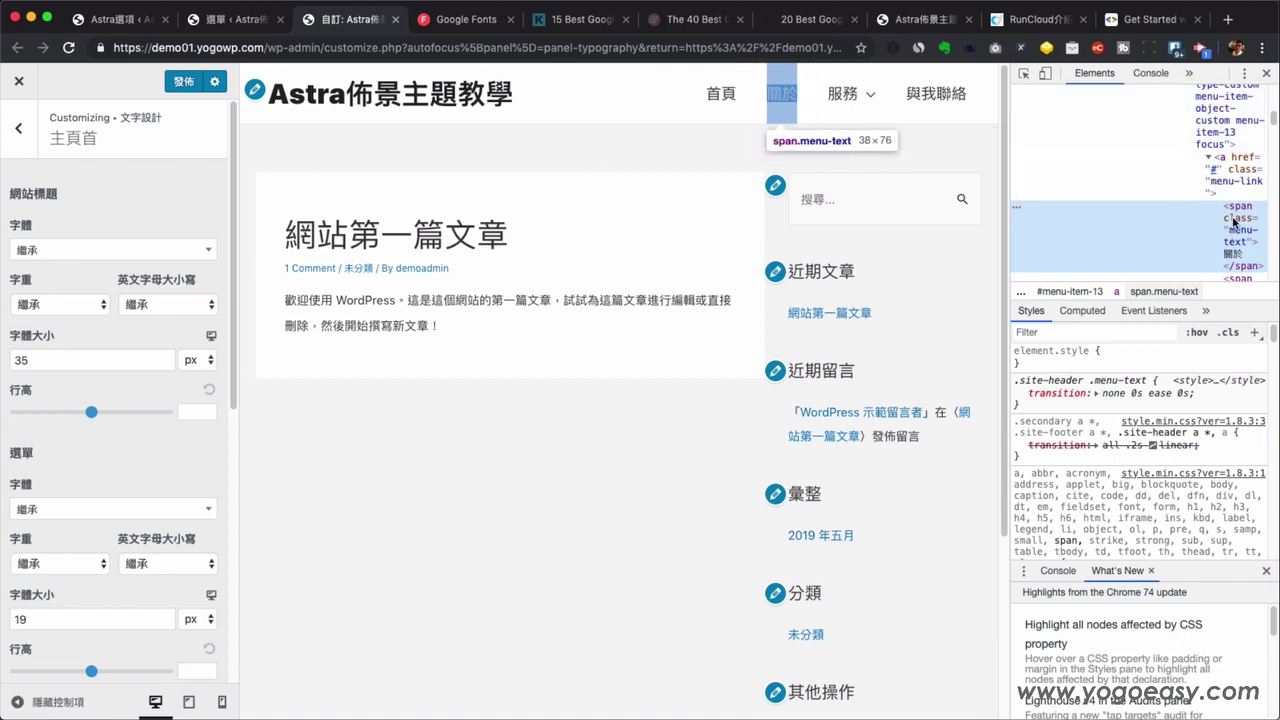
scroll(1218, 205, up, 3)
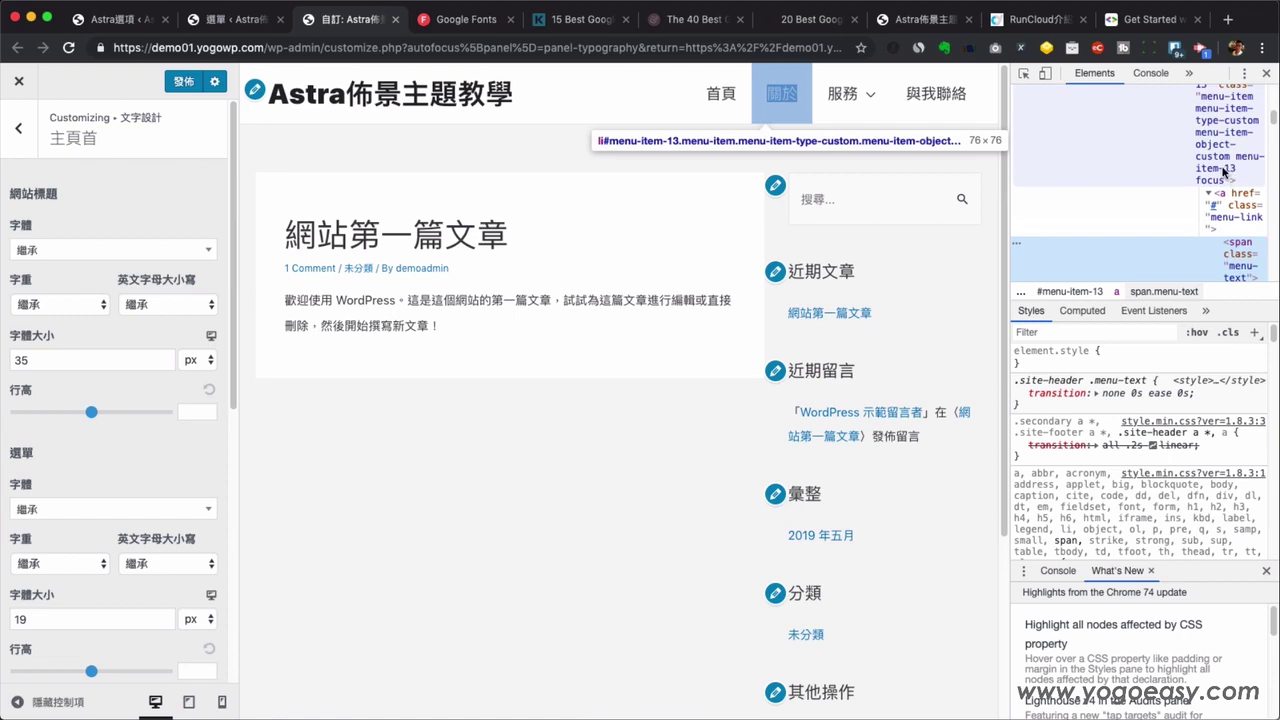
Inspect the 首頁 menu item and compare its list item markup with that of 關於.
right_click(718, 96)
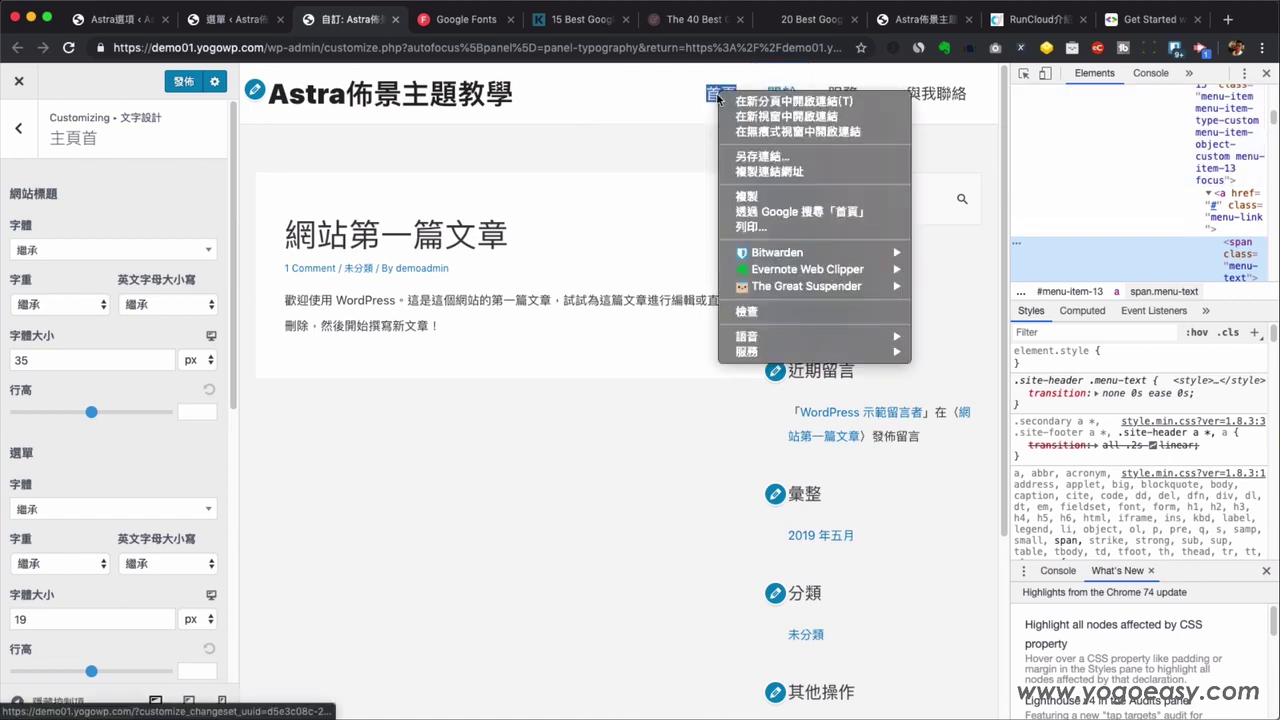
click(757, 312)
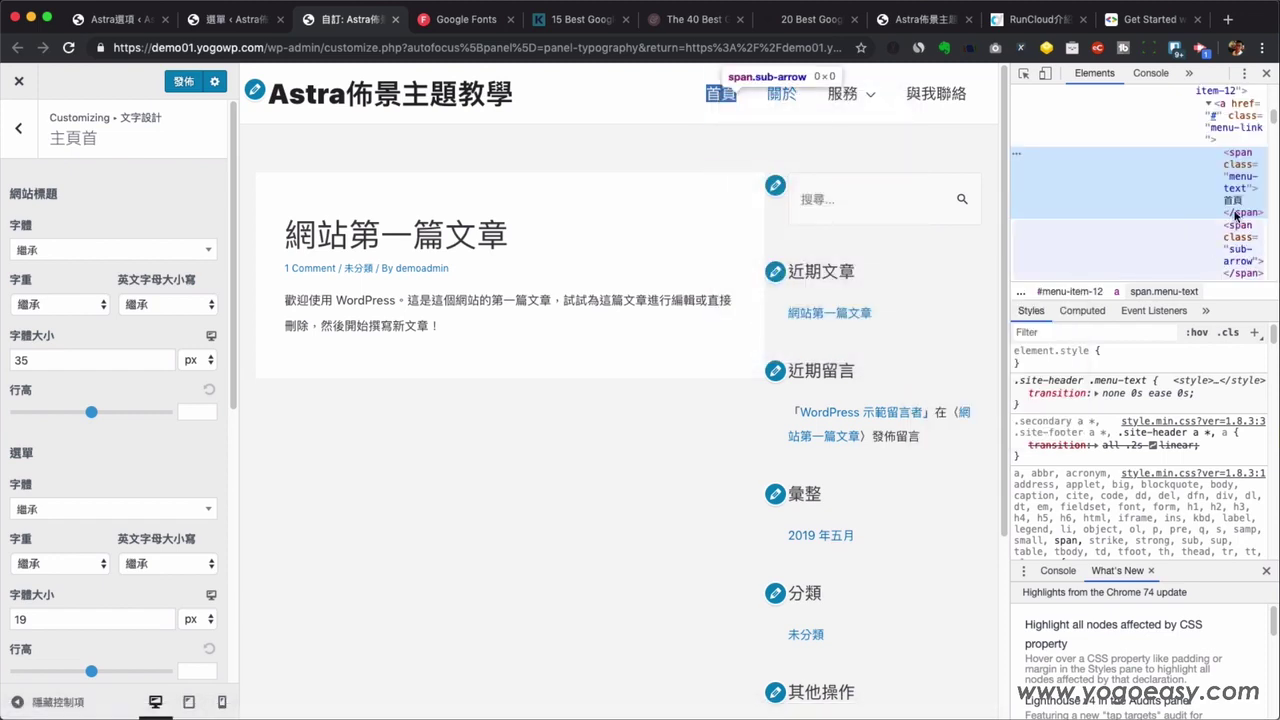
scroll(1234, 190, up, 1)
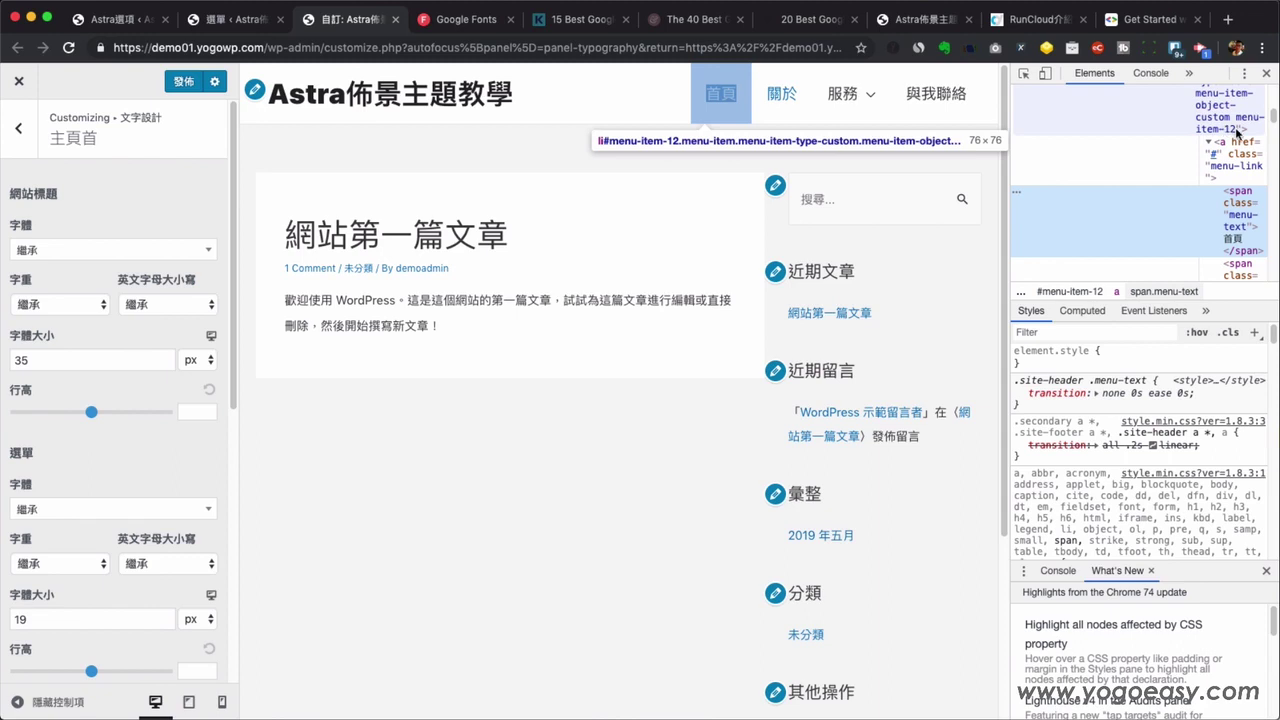
right_click(781, 94)
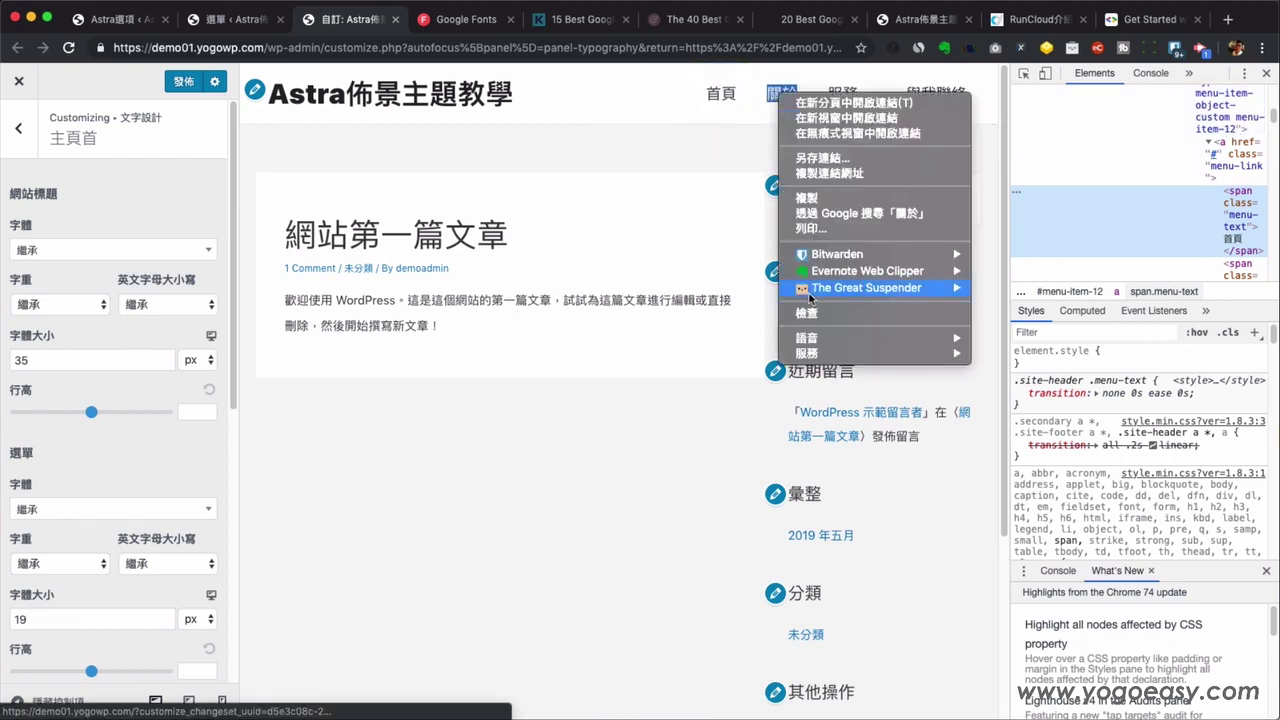